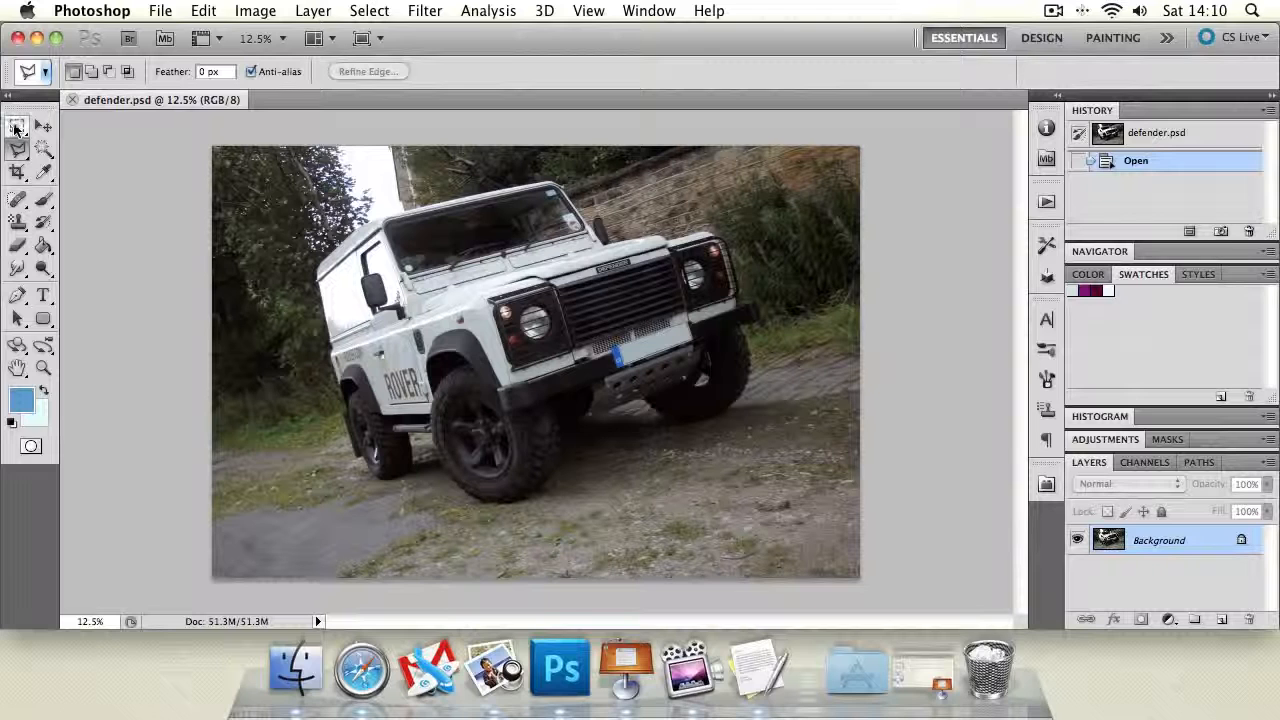
Step: Select a large rectangular area over most of the car with the Rectangular Marquee Tool
left_click(16, 127)
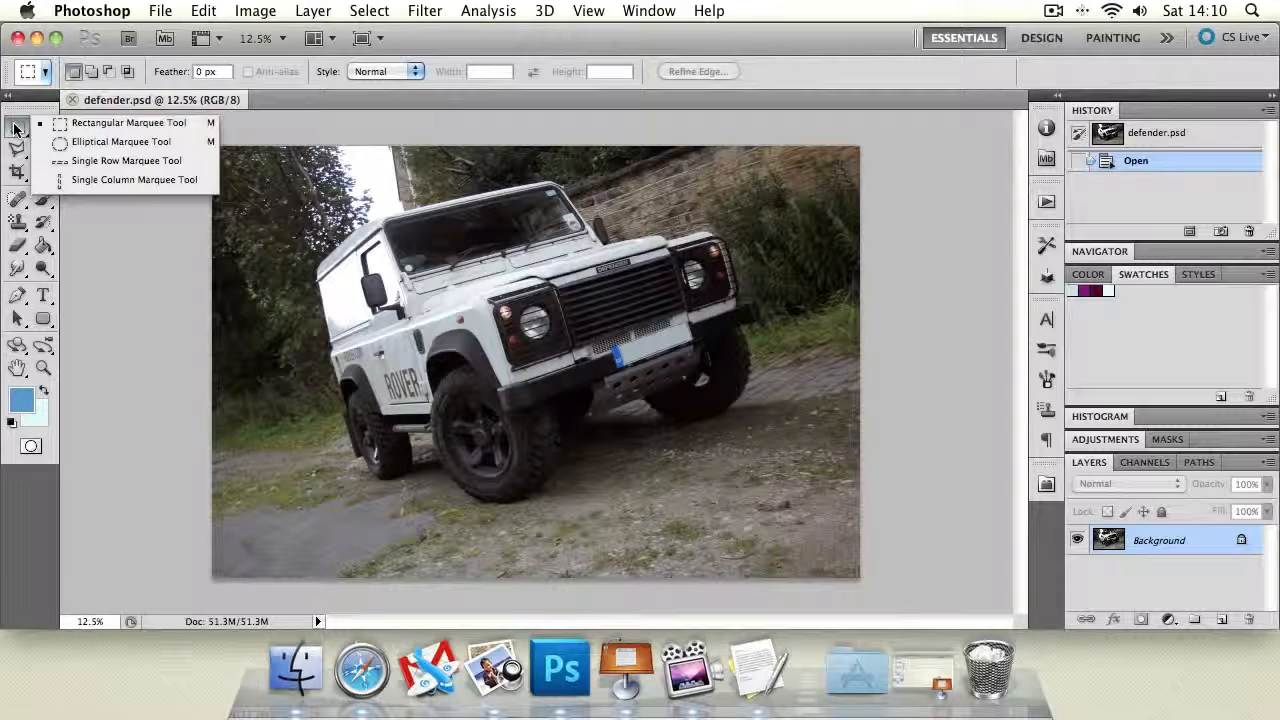
left_click(129, 124)
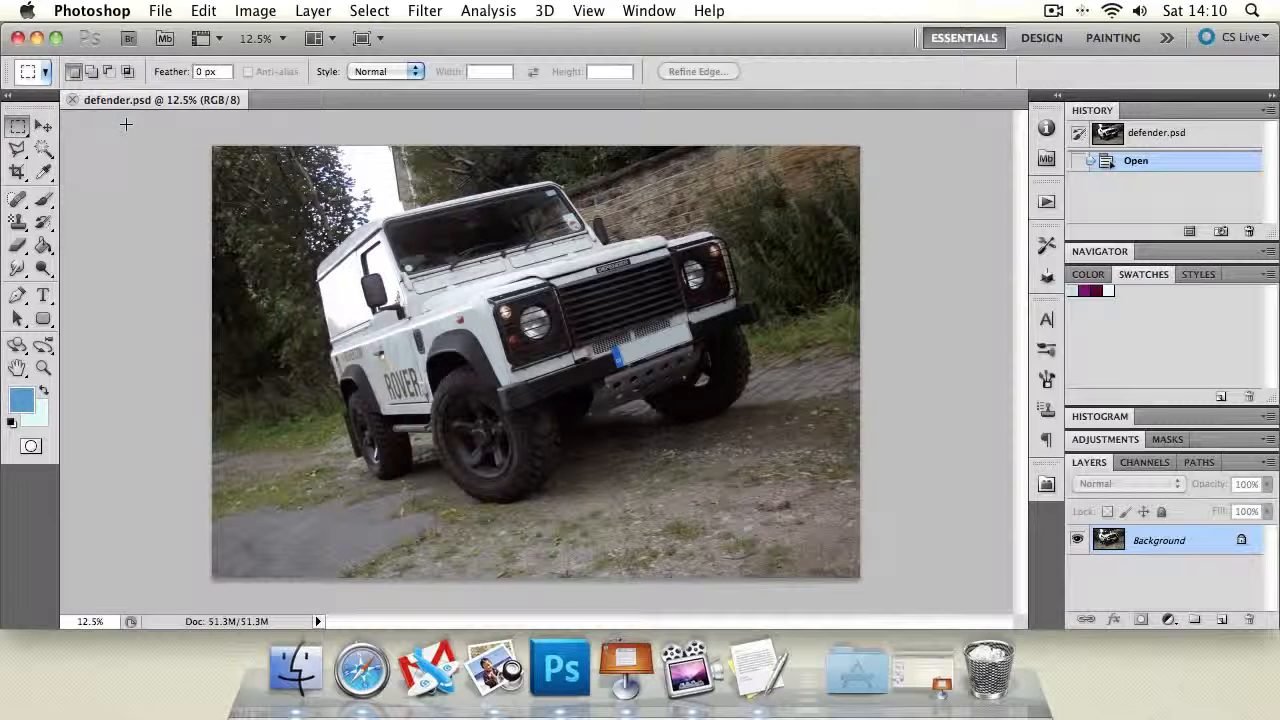
key("shift+m")
key("shift+m")
key("shift+m")
key("shift+m")
key("shift+m")
left_click_drag(378, 272, 652, 455)
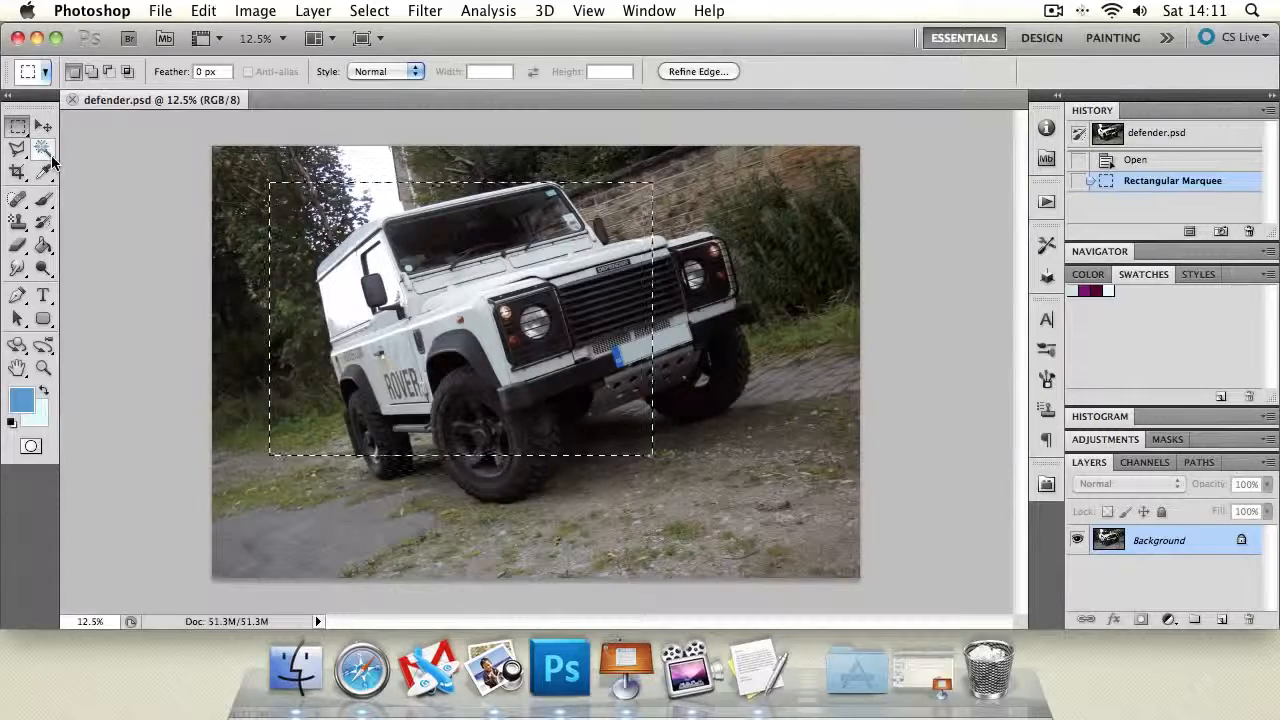
Step: Cover the rectangular selection on the car with blue Brush strokes
left_click(45, 201)
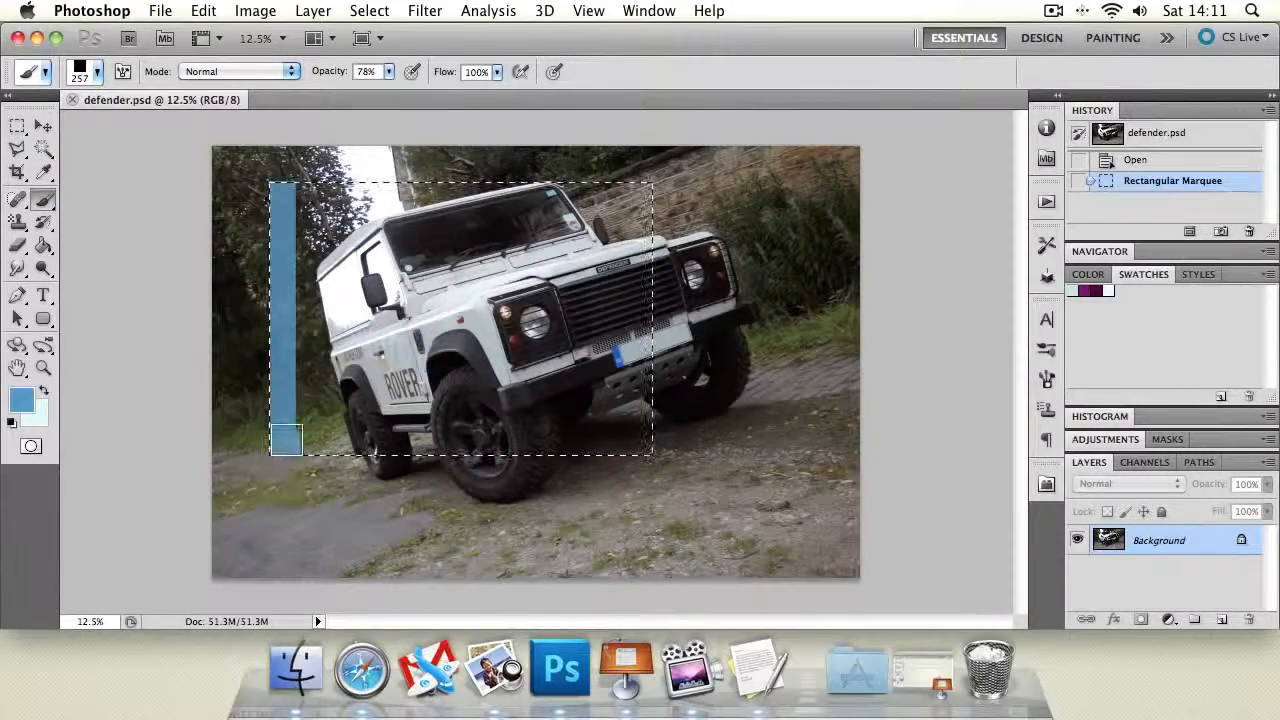
left_click_drag(286, 440, 698, 438)
left_click_drag(290, 200, 640, 200)
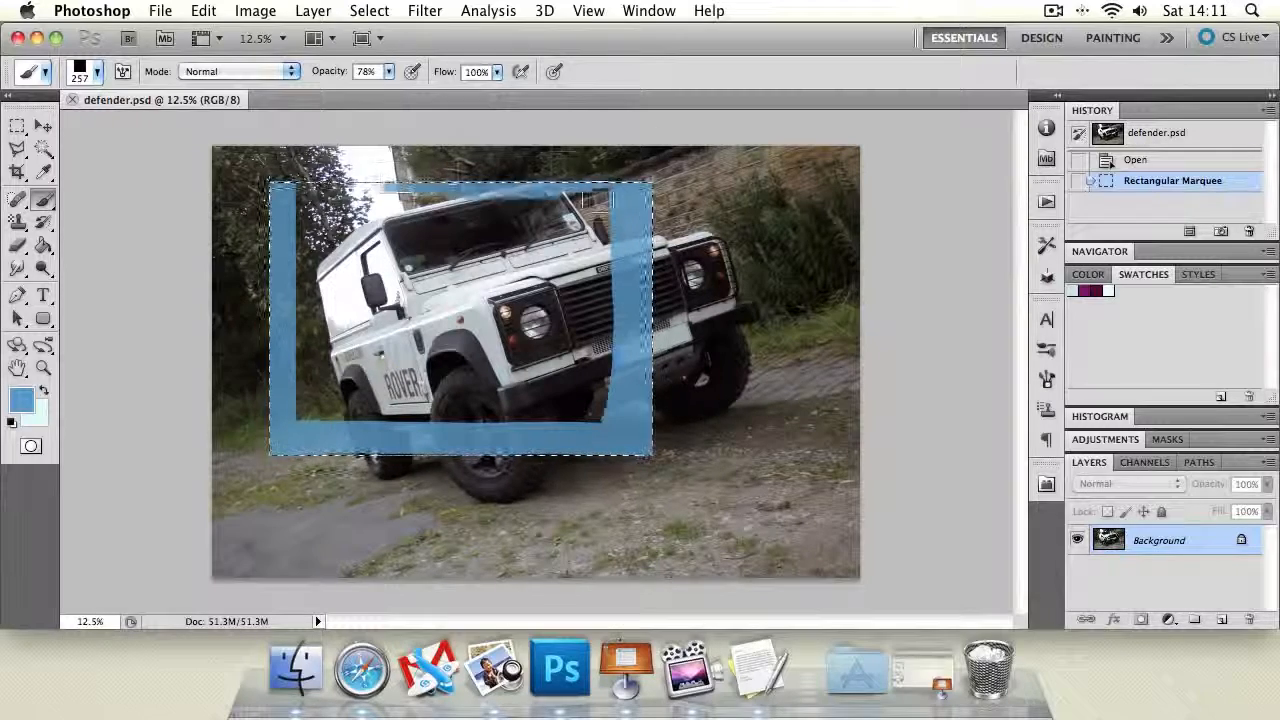
left_click_drag(640, 255, 300, 260)
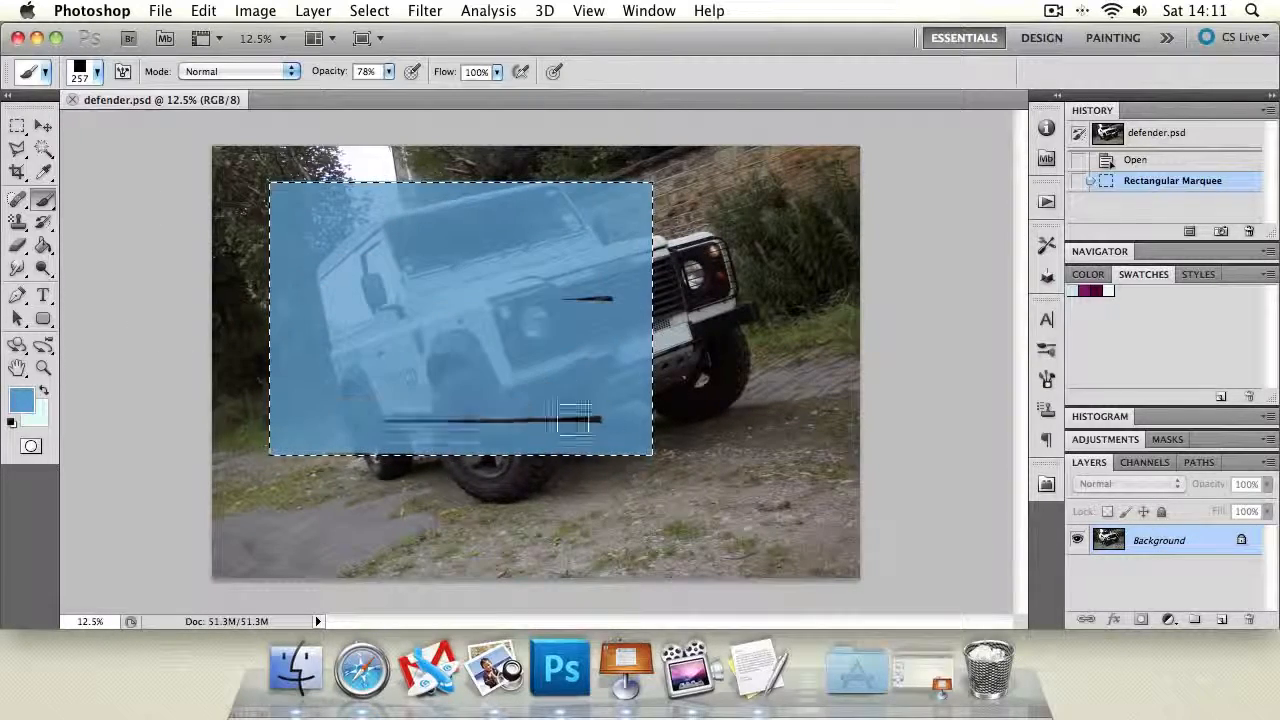
left_click_drag(575, 420, 708, 340)
Step: Deselect the painted rectangle, and undo both the deselection and the blue painting
left_click(16, 149)
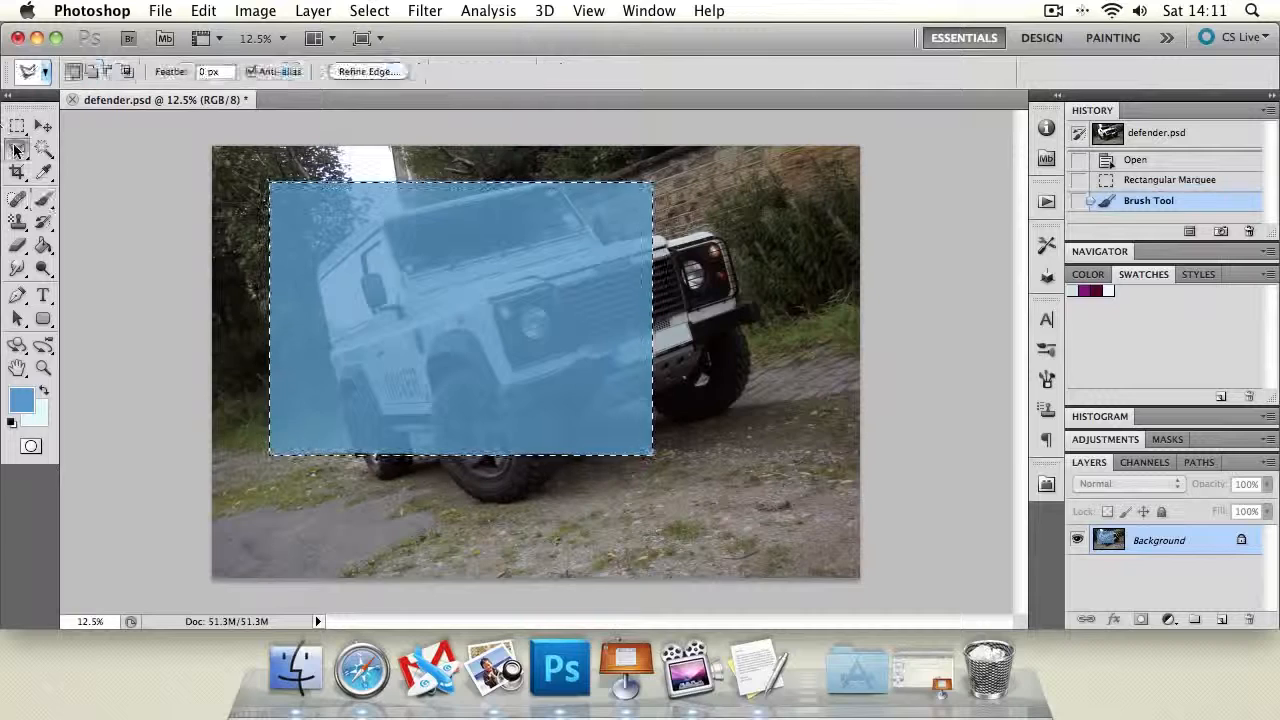
key("super+d")
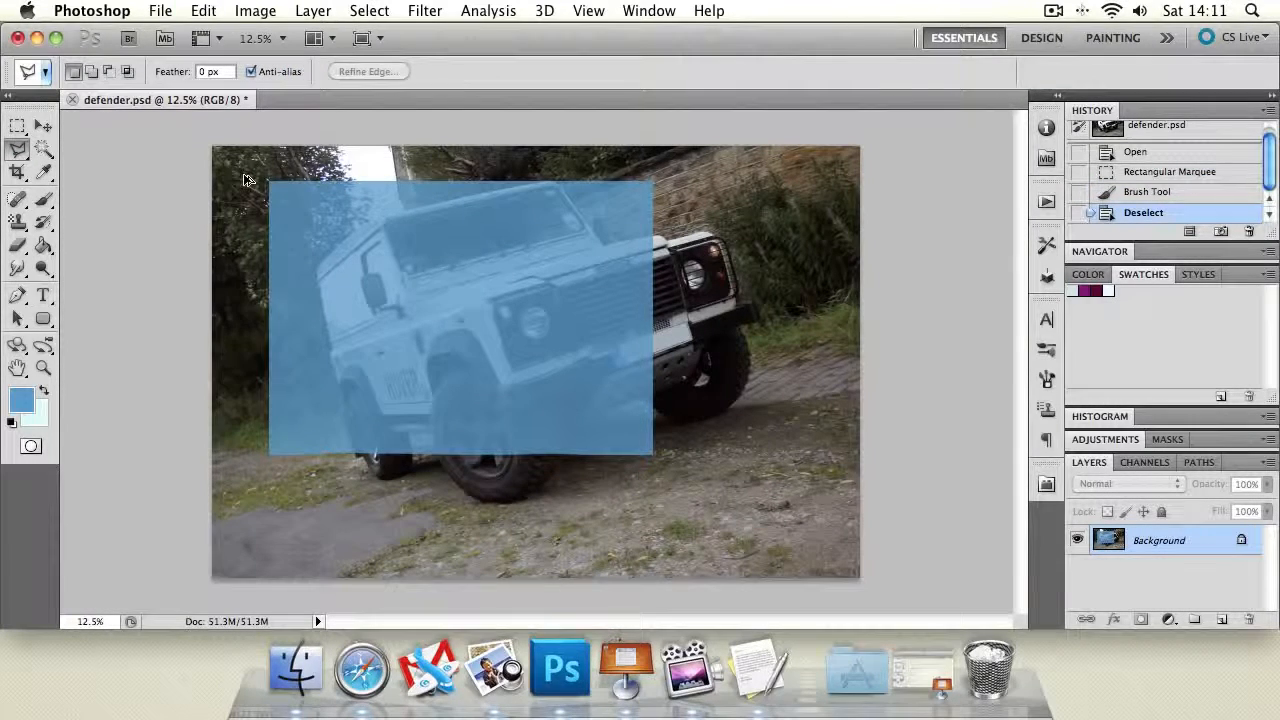
key("super+alt+z")
key("super+alt+z")
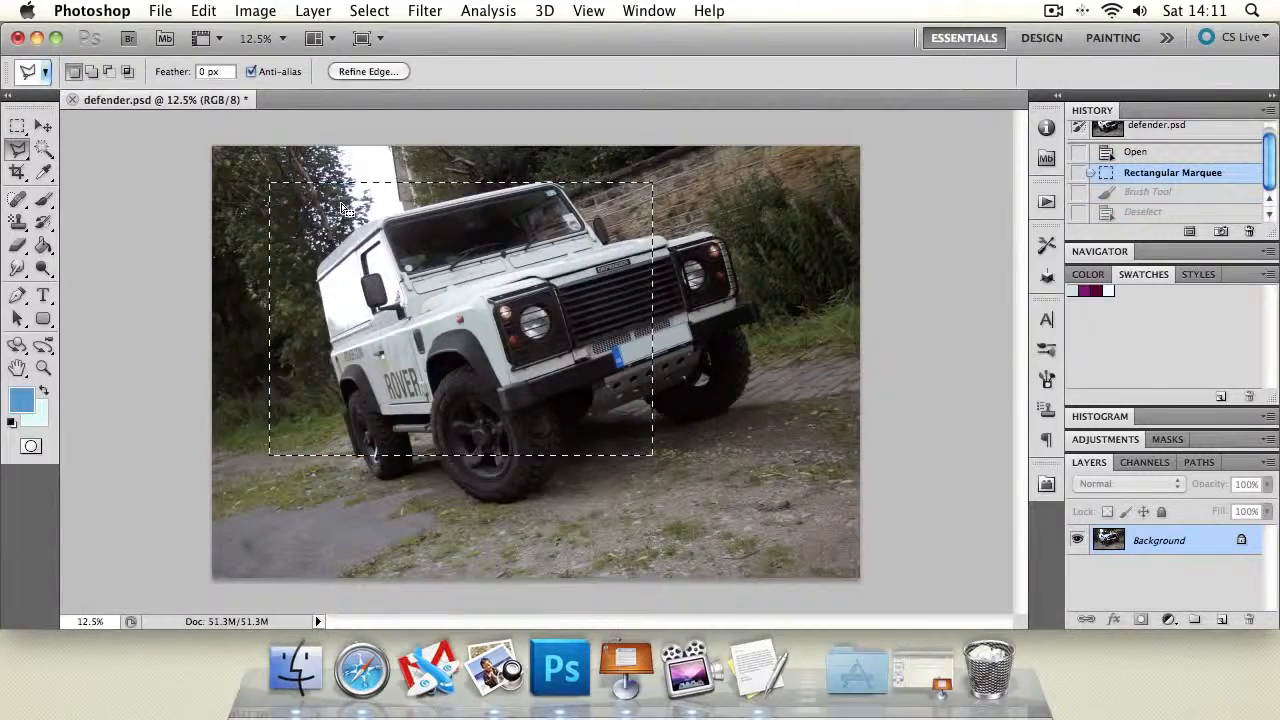
Step: Convert the Background into a regular layer and try deleting the selected rectangle of the photo
double_click(1165, 546)
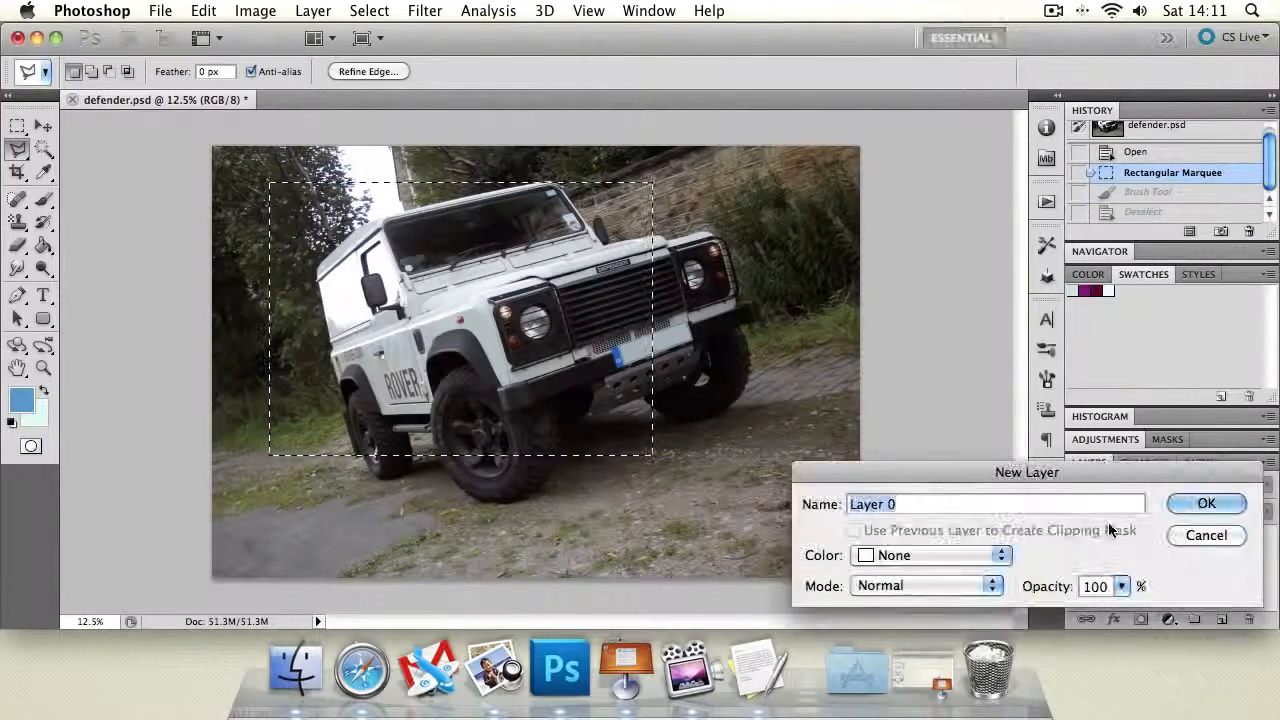
key("Return")
key("Delete")
key("super+d")
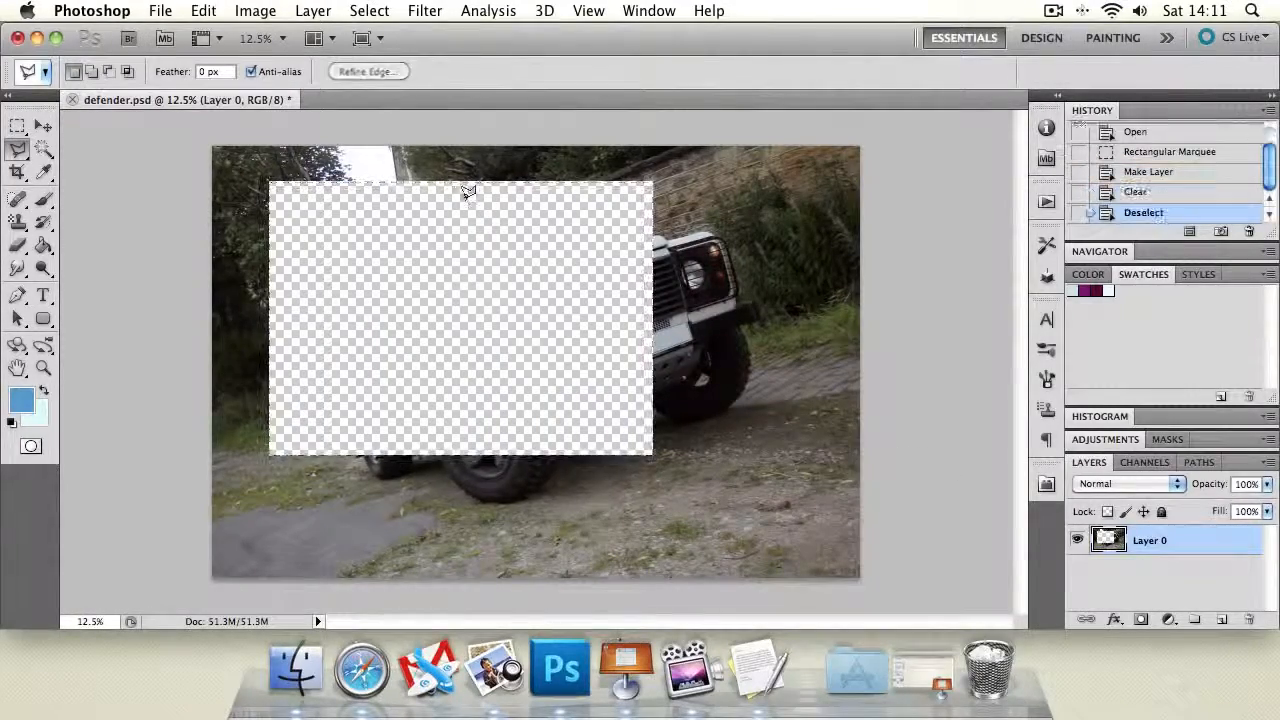
key("super+alt+z")
key("super+alt+z")
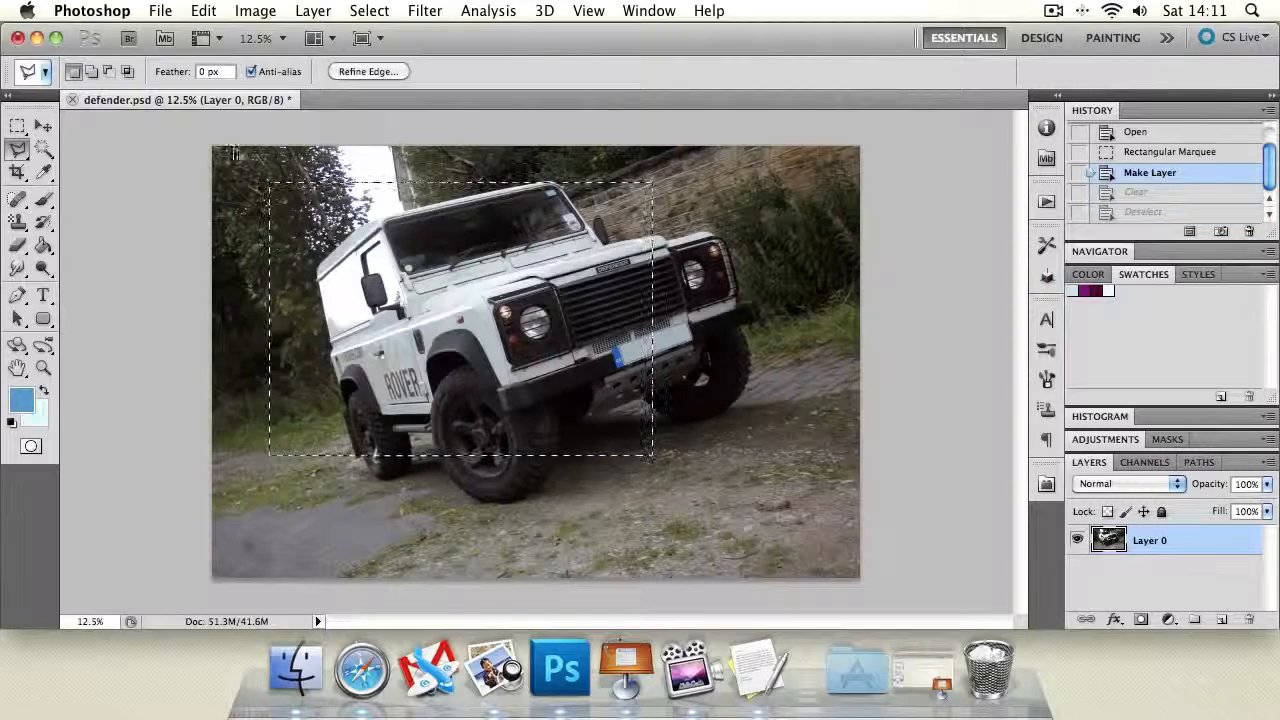
Step: Try scaling the selected part of the photo proportionally to about 76% with Free Transform, and undo it
key("v")
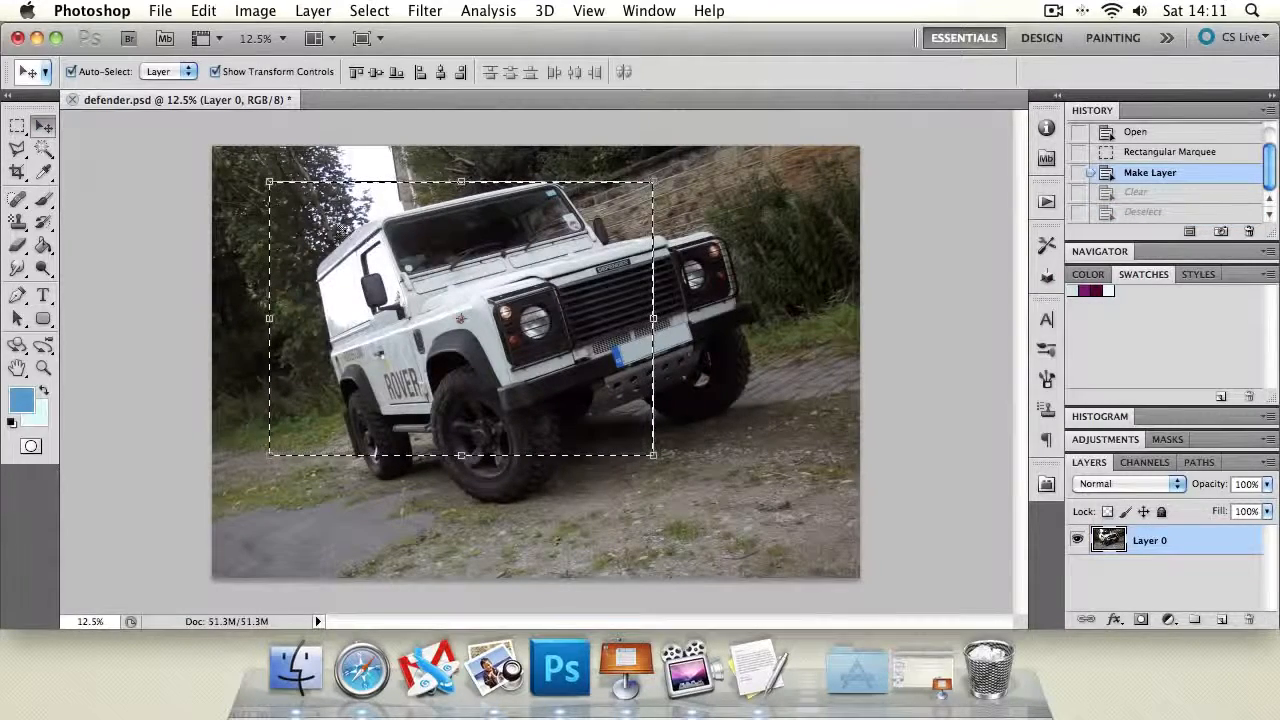
key("super+t")
left_click_drag(268, 181, 360, 249)
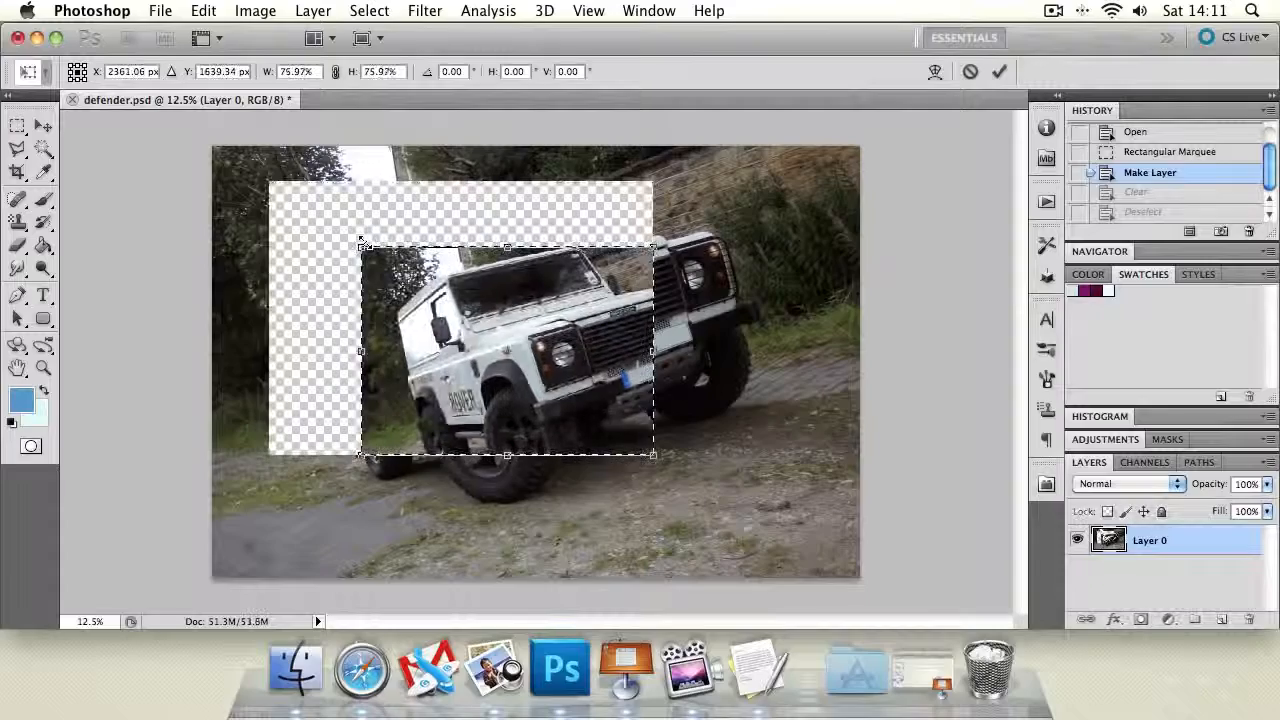
key("Return")
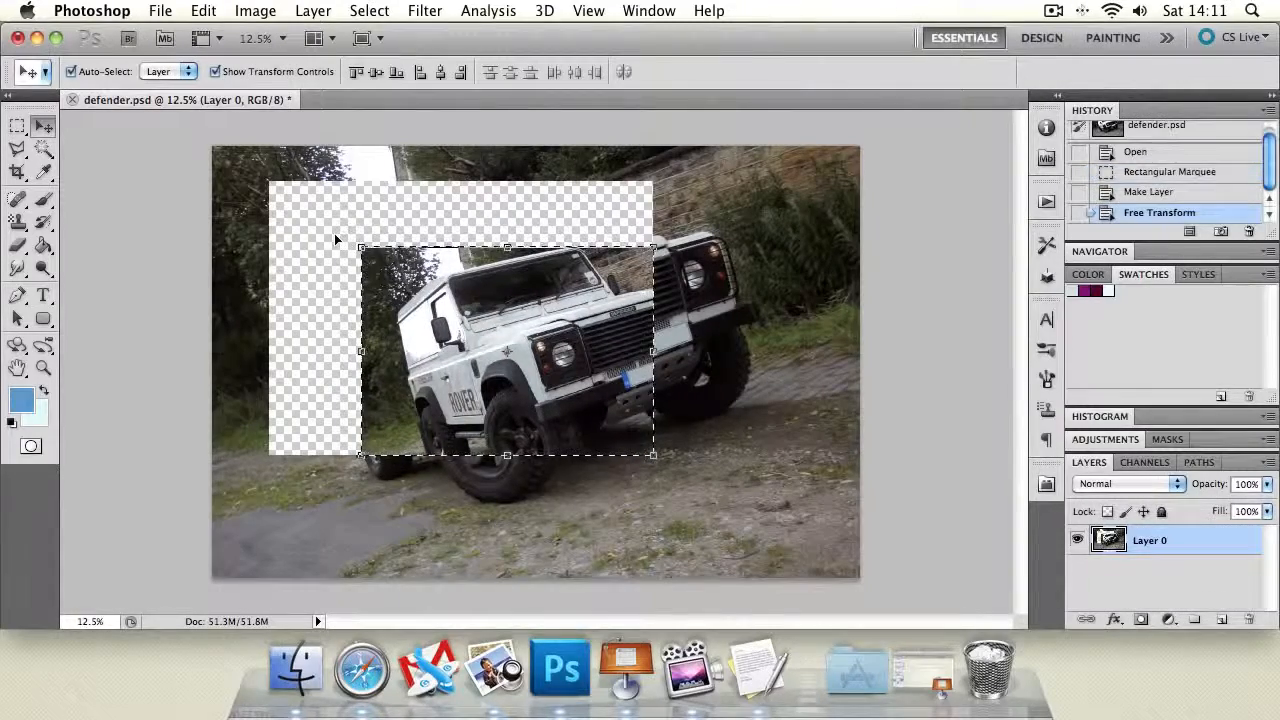
key("super+z")
Step: Try to draw a Polygonal Lasso selection along the car's roof in place of the rectangular selection
left_click(17, 149)
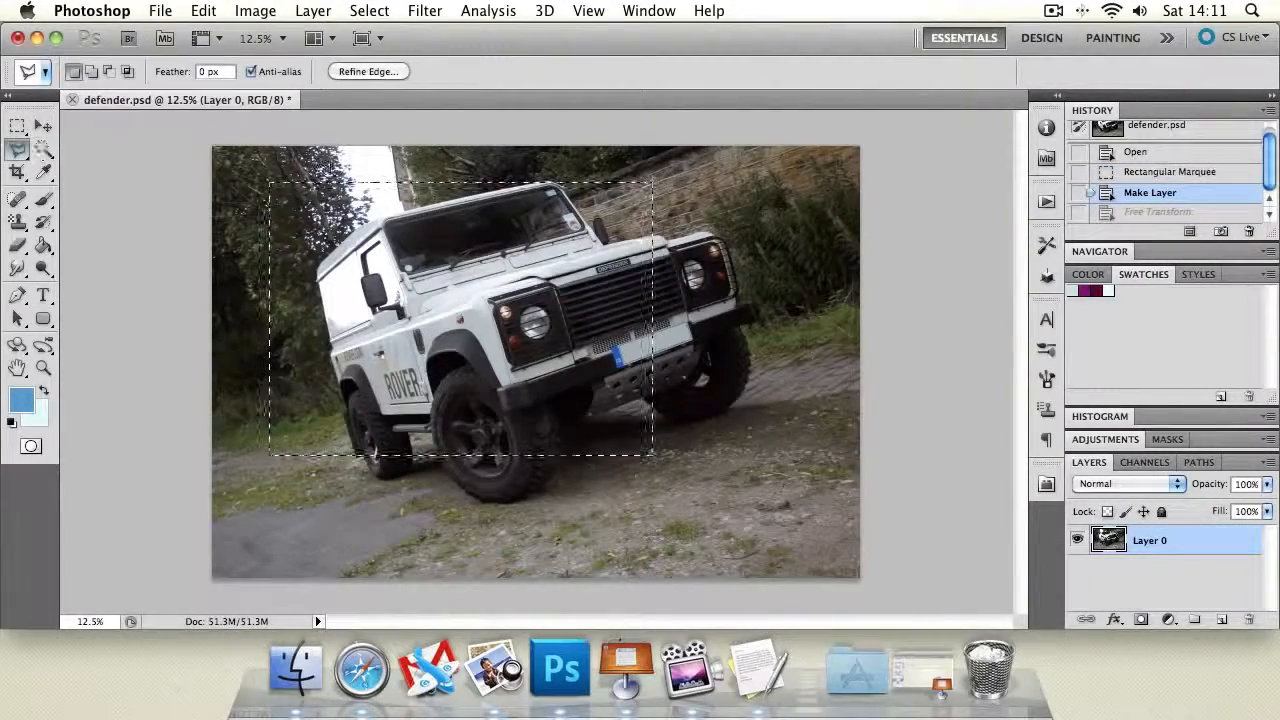
left_click(320, 178)
double_click(568, 205)
key("Return")
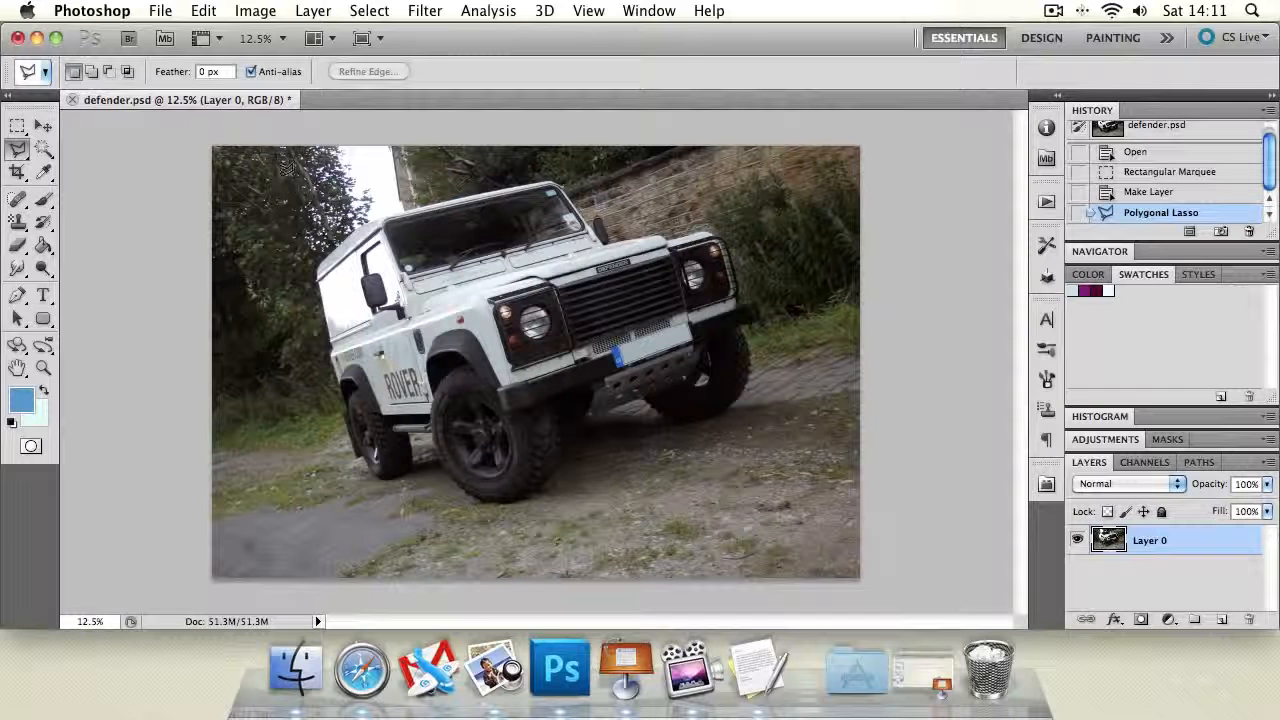
Step: Select a rectangle over the car's cab and add several separate rectangles over the car, ground and bushes
left_click(17, 125)
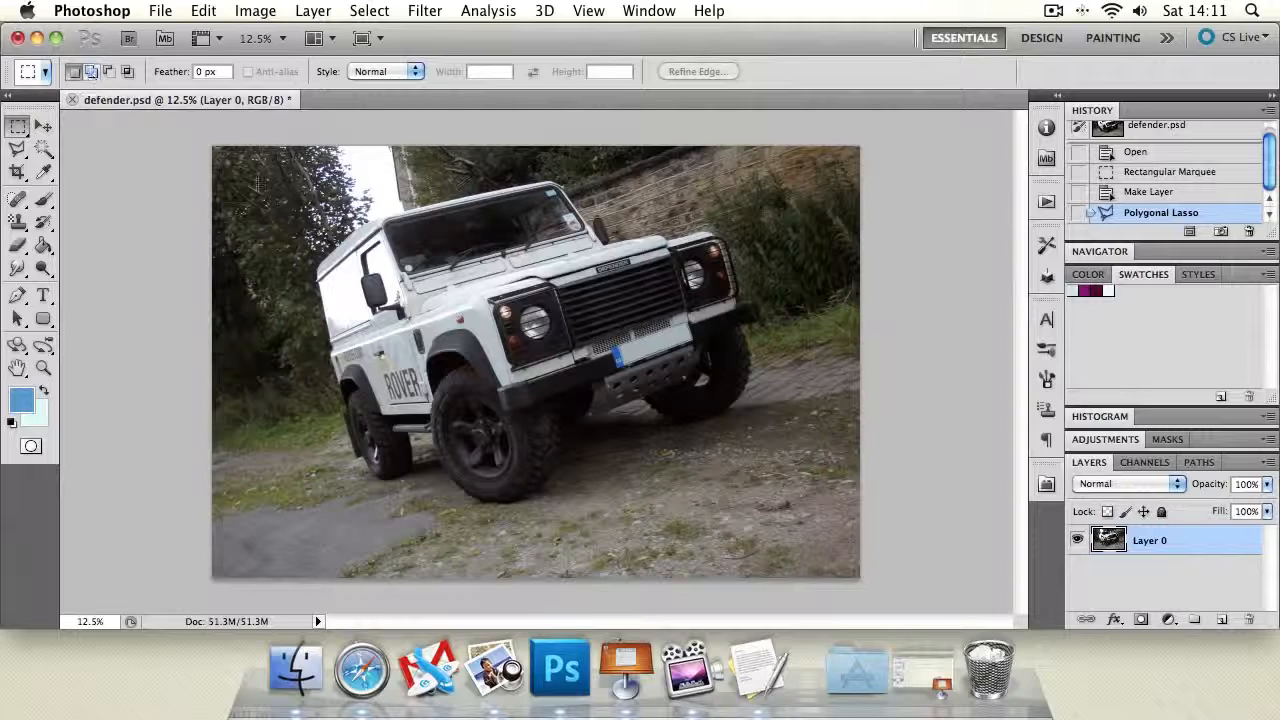
left_click_drag(257, 187, 537, 349)
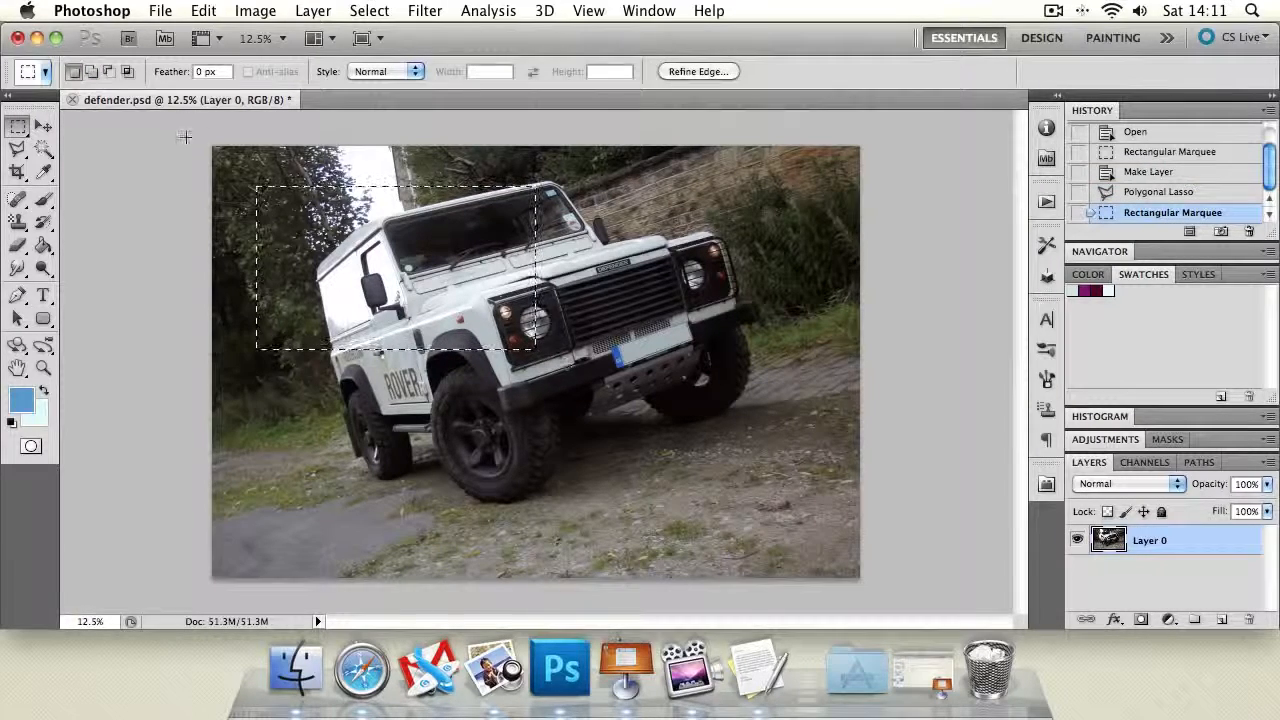
left_click(91, 71)
left_click_drag(551, 376, 786, 527)
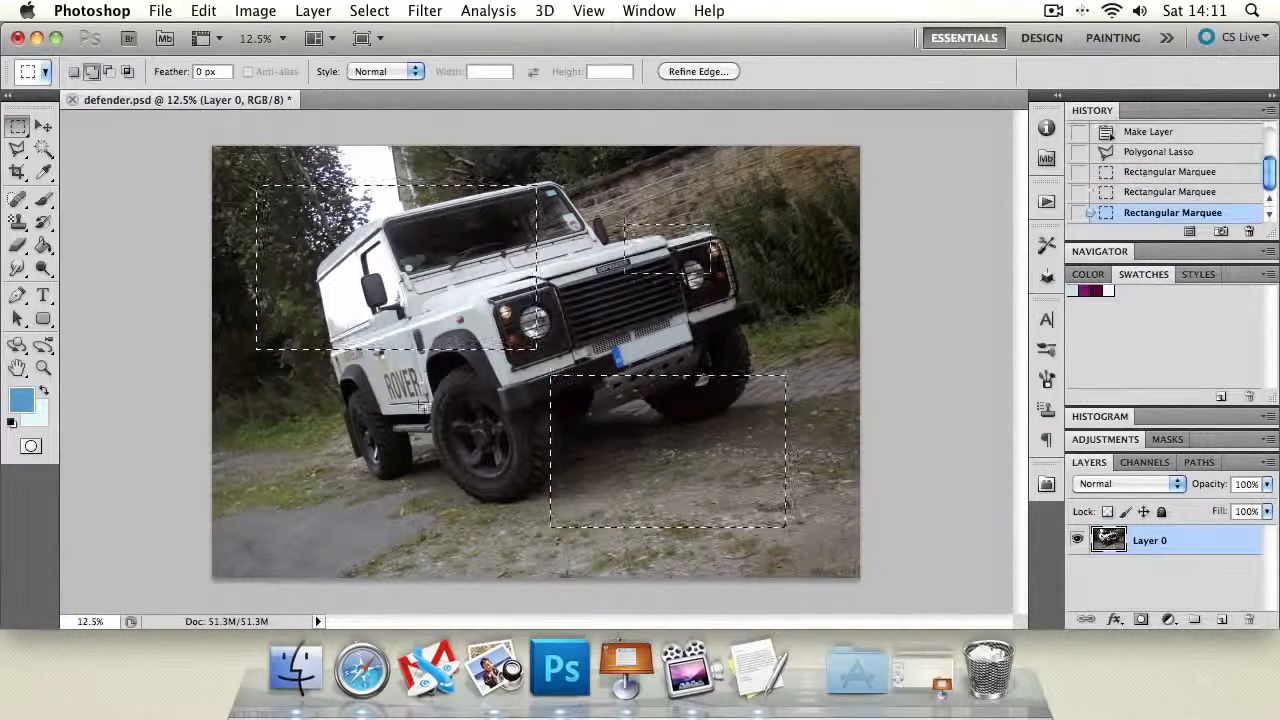
left_click_drag(467, 398, 525, 443)
left_click_drag(307, 427, 402, 511)
left_click_drag(621, 275, 694, 345)
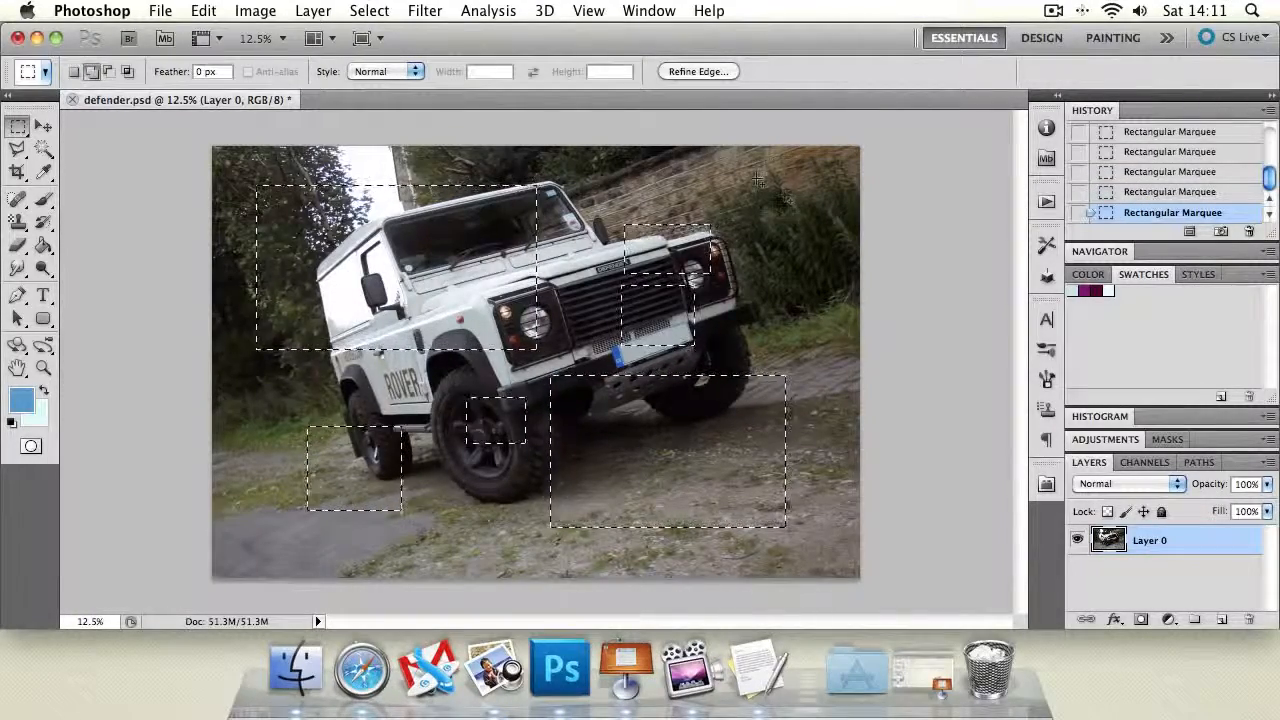
left_click_drag(758, 179, 862, 272)
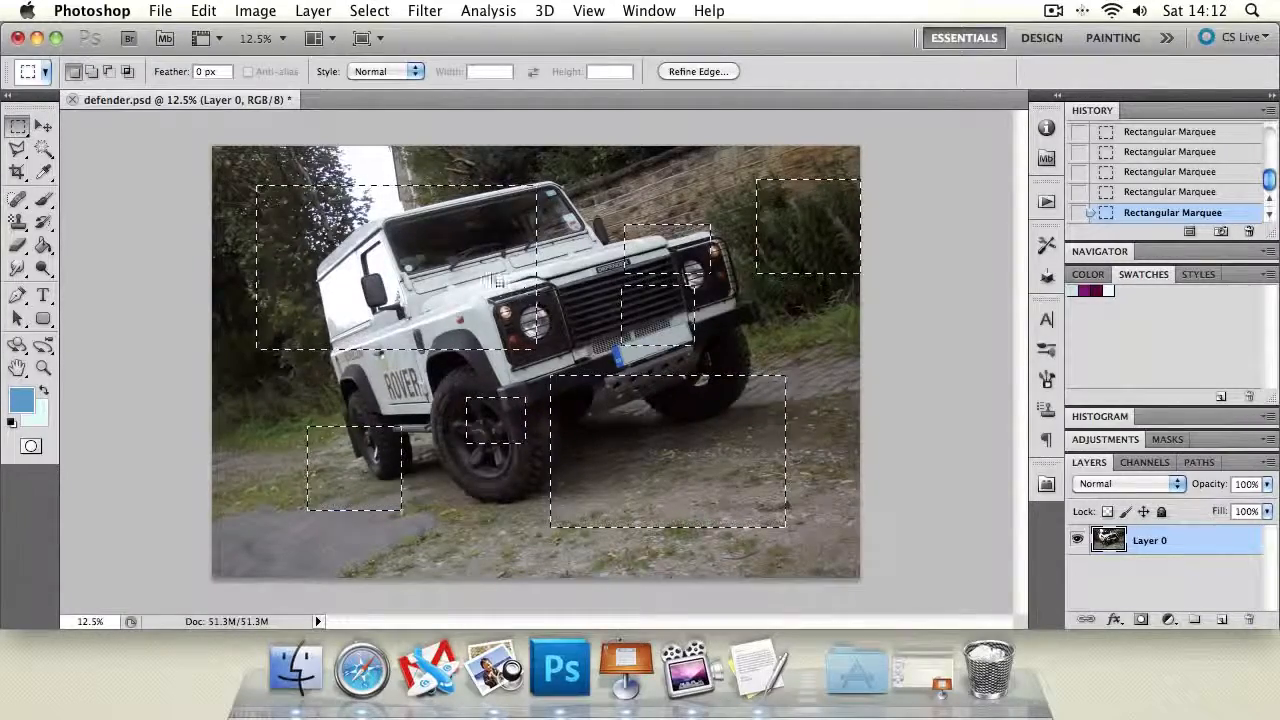
Step: Undo the added rectangles back to the single rectangular selection over the cab
key("super+alt+z")
key("super+alt+z")
key("super+alt+z")
key("super+alt+z")
key("super+alt+z")
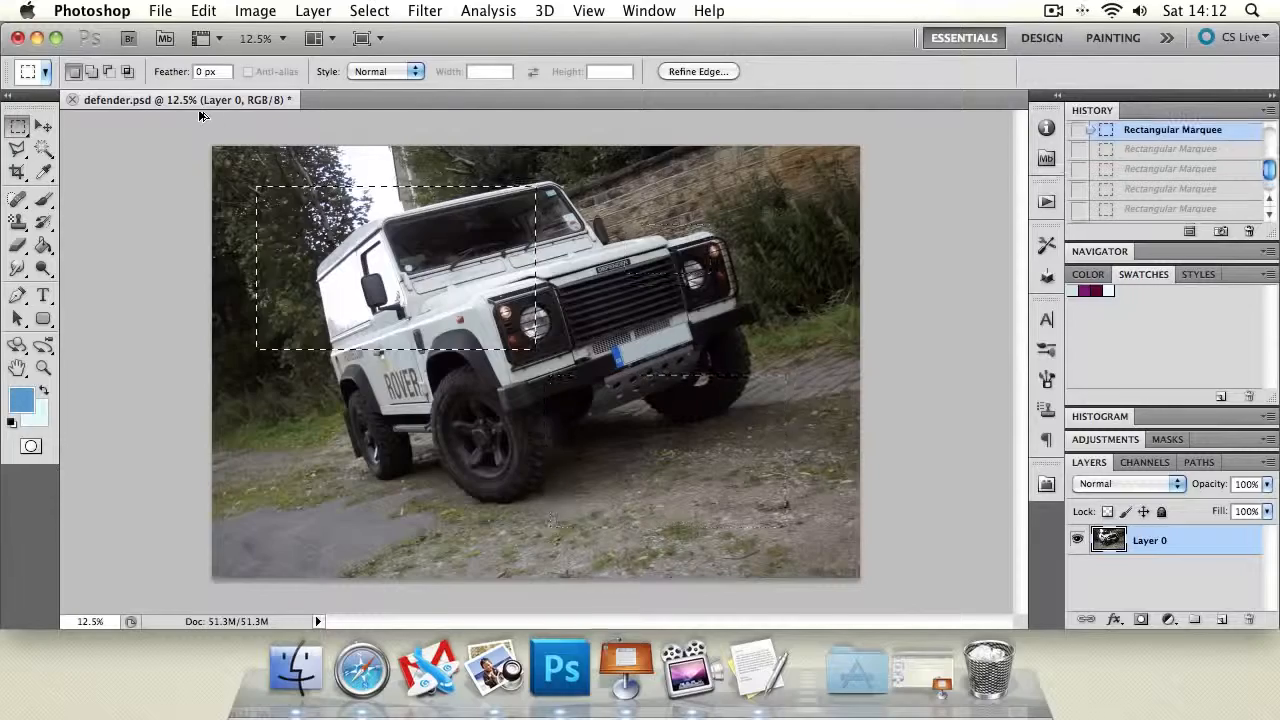
Step: Add several more separate and overlapping rectangles over the wheels, front end and ground to the cab selection
key("super+shift+z")
key("super+shift+z")
key("super+shift+z")
key("super+shift+z")
key("super+shift+z")
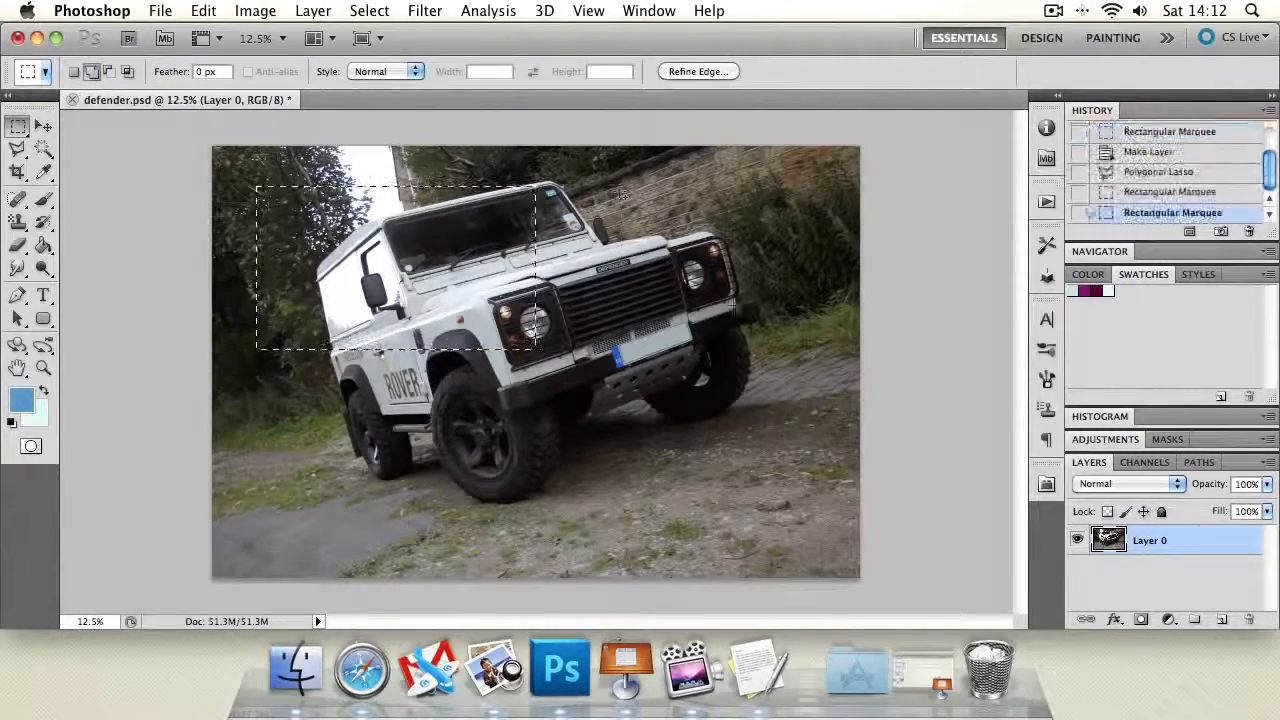
key("super+shift+z")
key("super+shift+z")
key("super+shift+z")
key("super+shift+z")
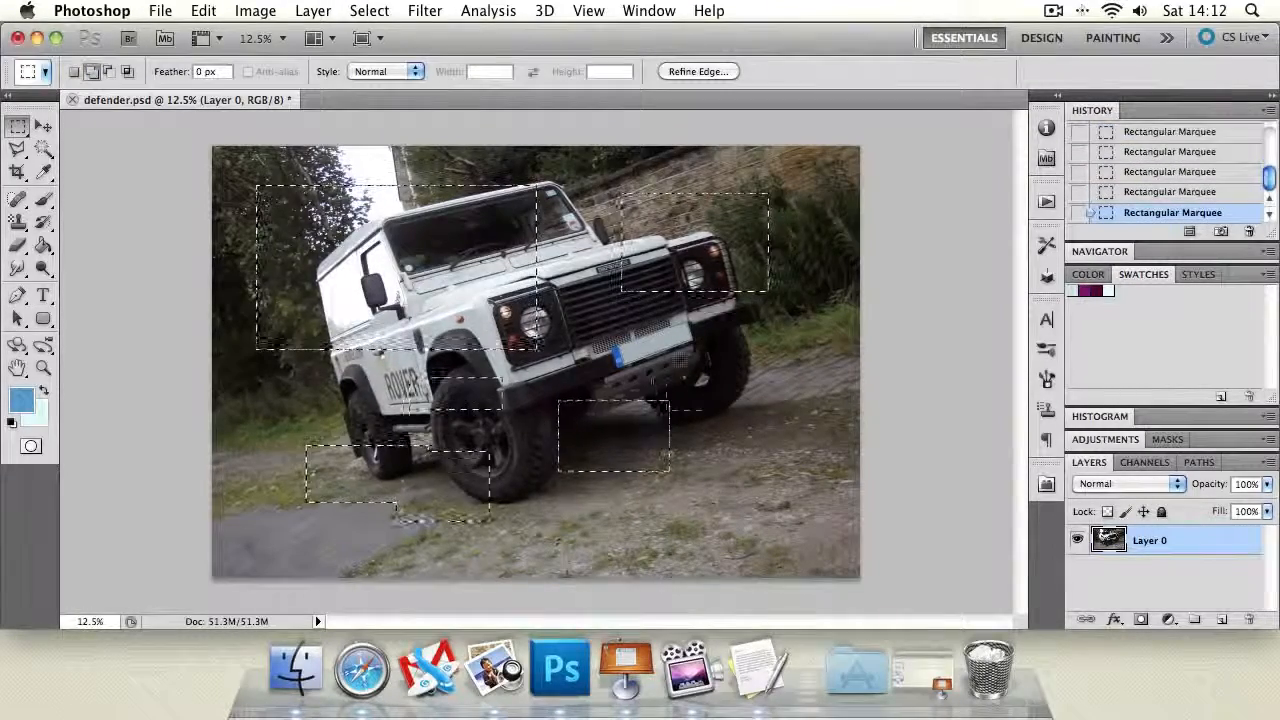
key("super+shift+z")
key("super+shift+z")
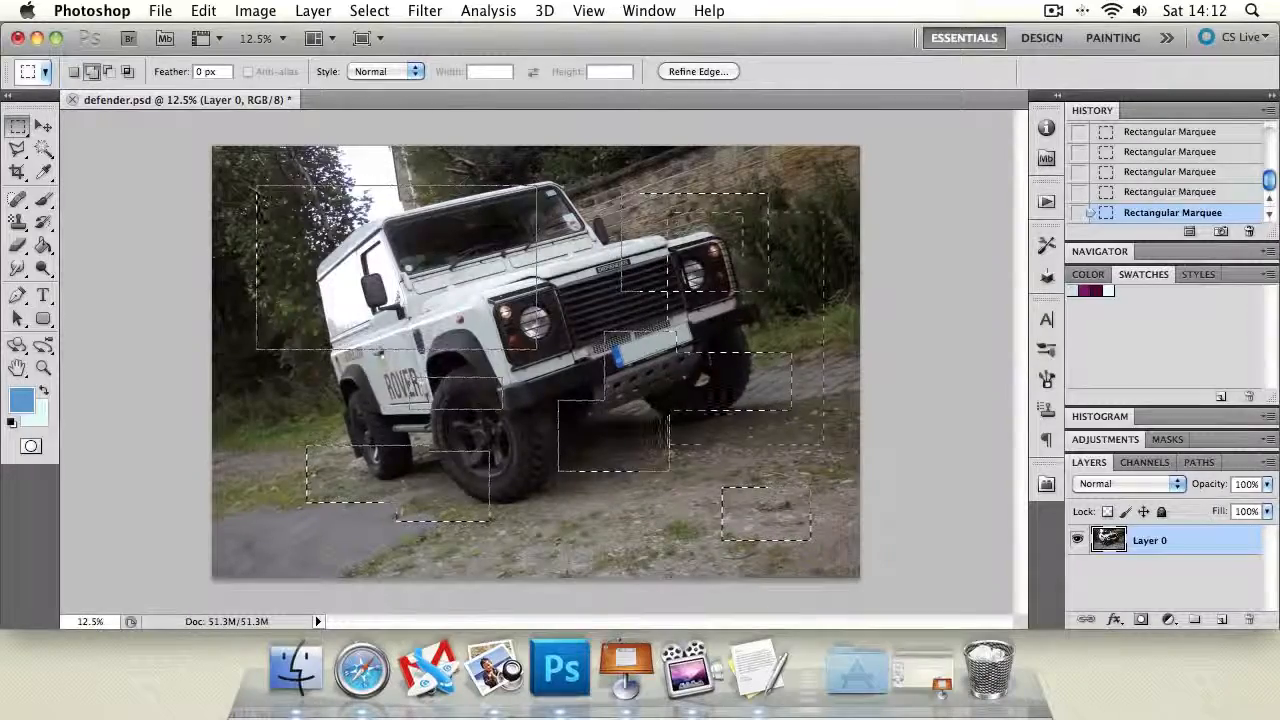
Step: Subtract large overlapping rectangles from the selection to cover all of the selected areas
left_click(110, 76)
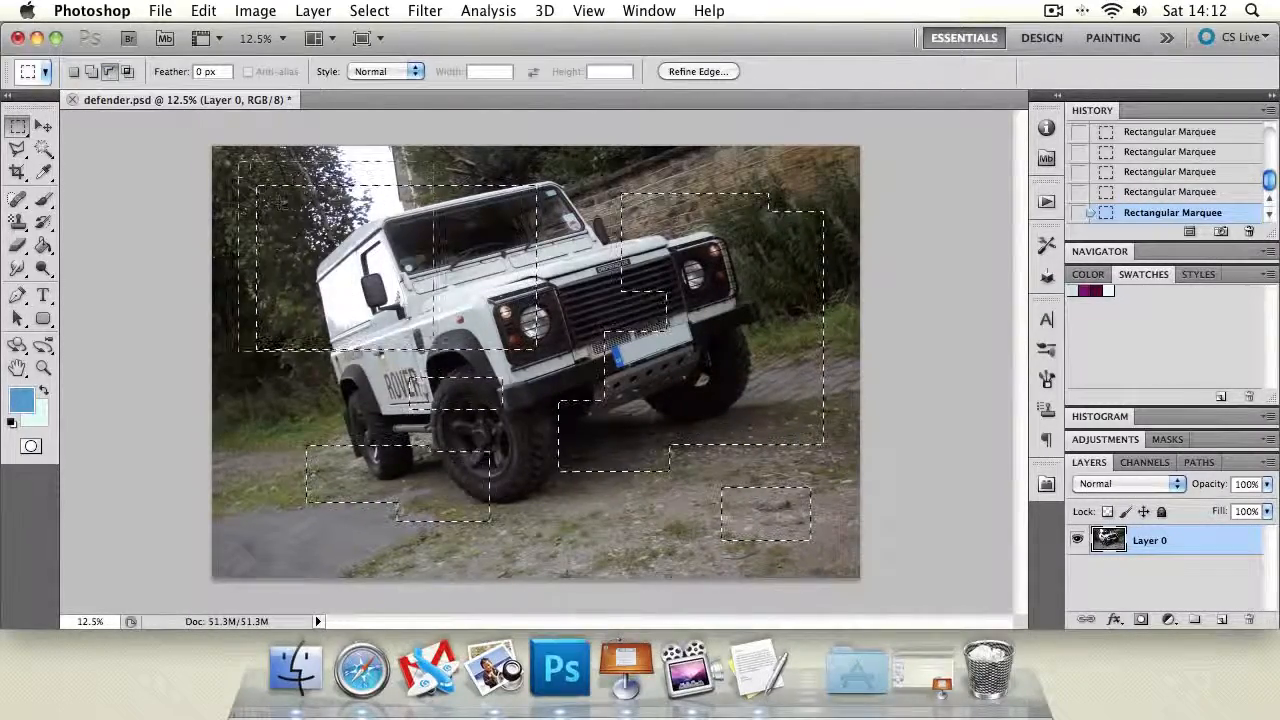
left_click_drag(240, 165, 759, 450)
left_click_drag(500, 185, 874, 438)
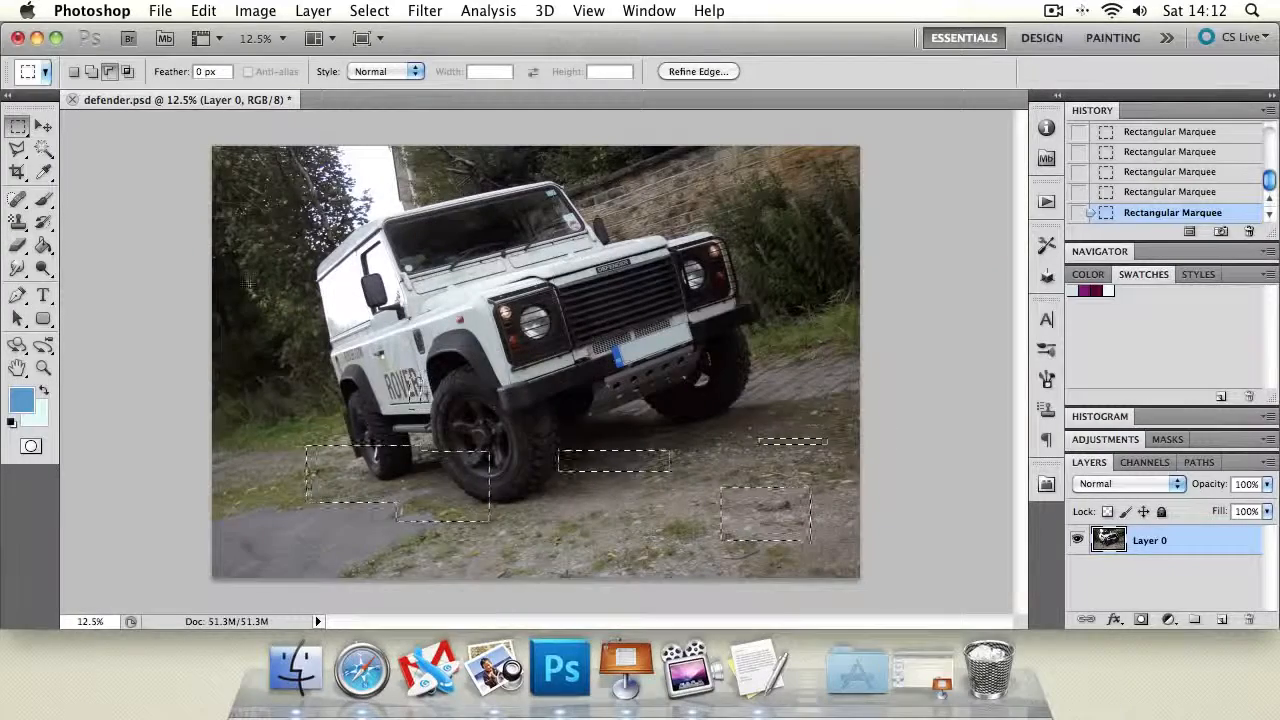
mouse_move(286, 320)
left_mouse_down()
mouse_move(746, 594)
mouse_move(776, 594)
left_mouse_up()
left_click_drag(551, 323, 746, 474)
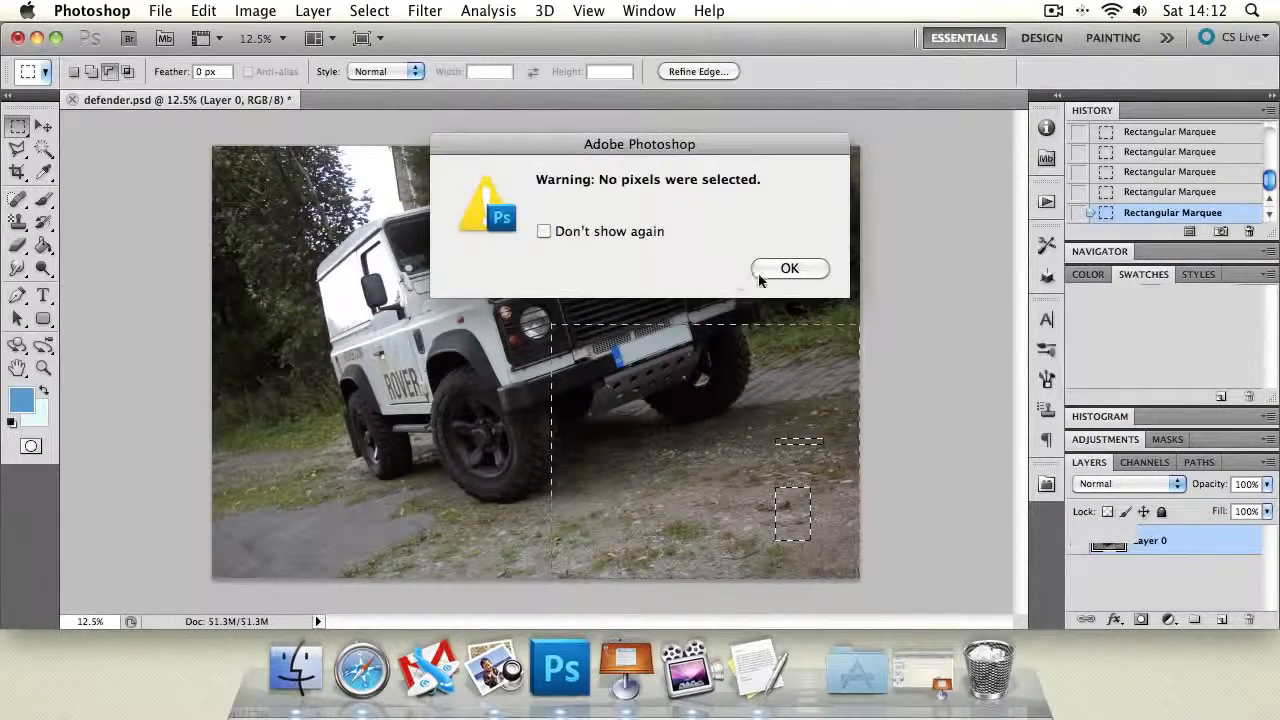
left_click(789, 266)
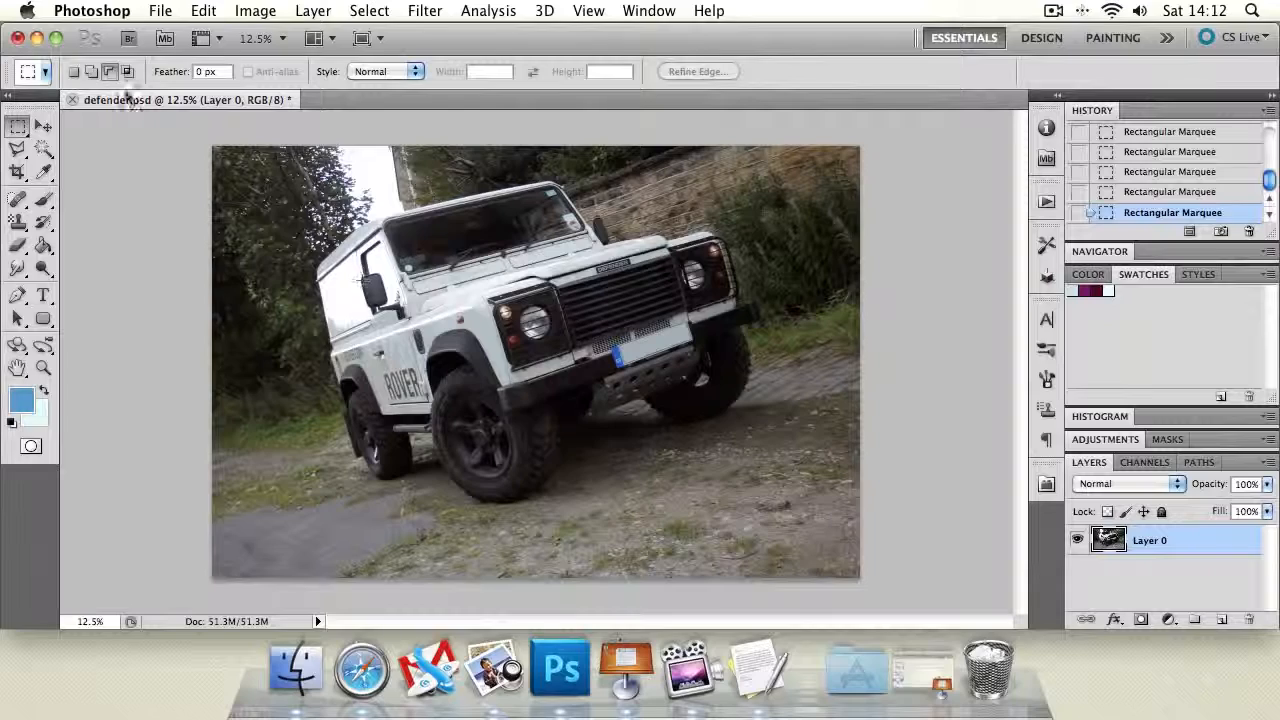
Step: Select a new rectangle over the car and subtract a smaller inner rectangle to form a frame-shaped selection
left_click(73, 71)
left_click_drag(333, 207, 694, 492)
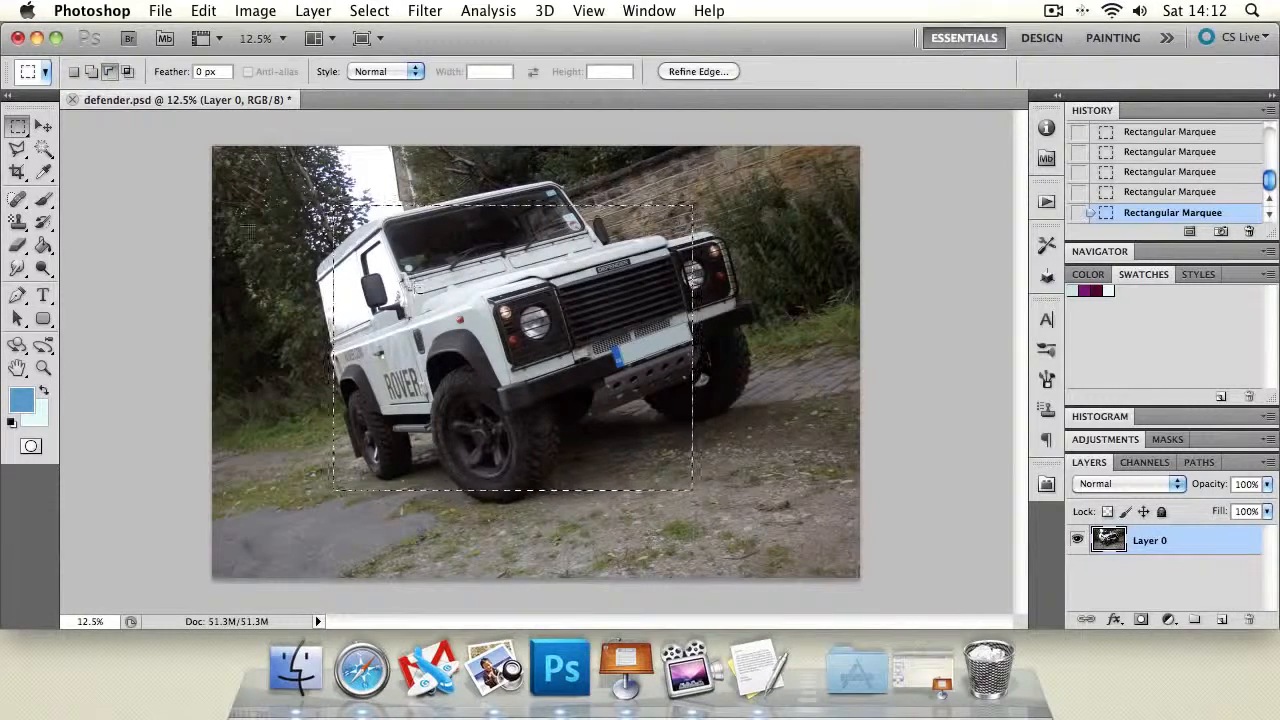
left_click(109, 71)
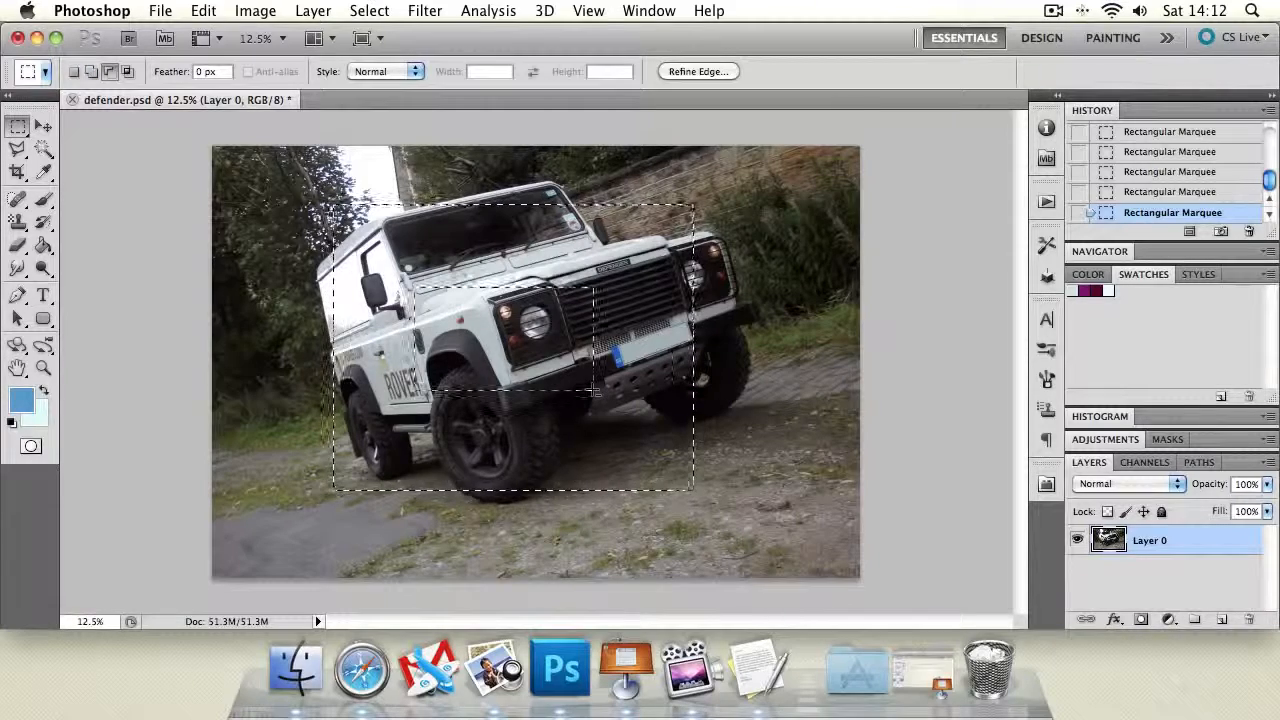
key("super+z")
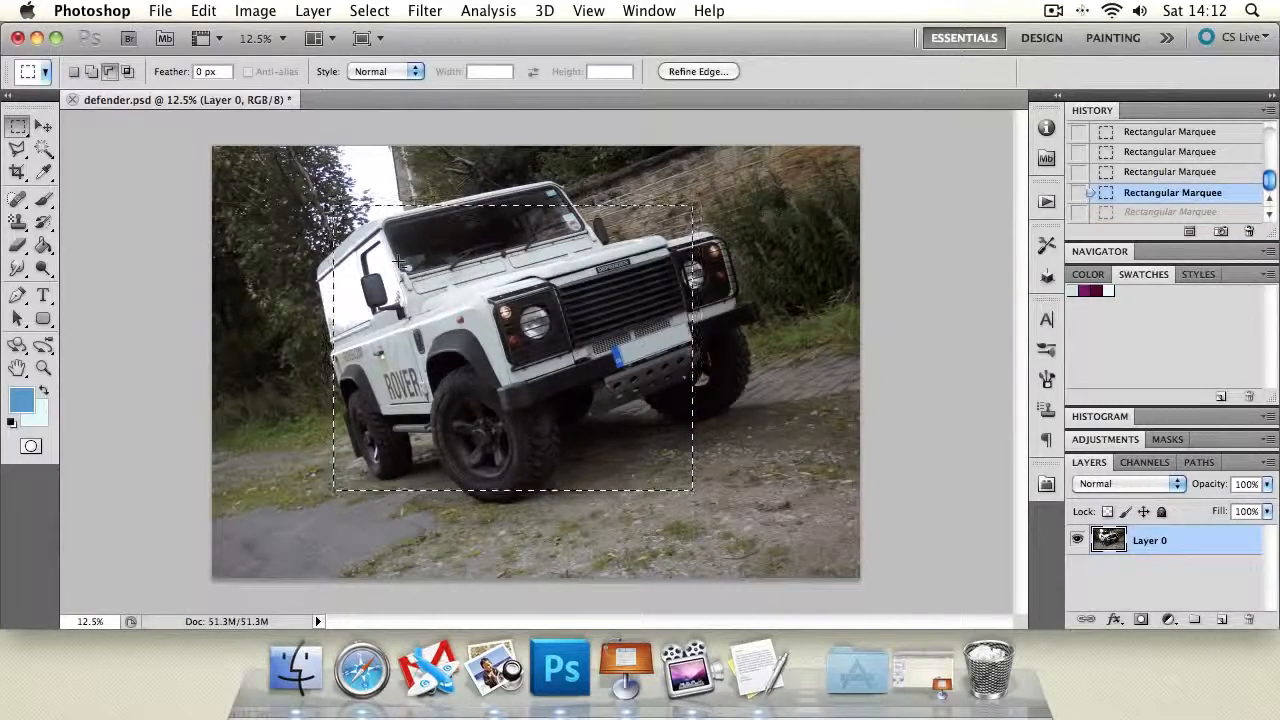
left_click_drag(655, 418, 656, 445)
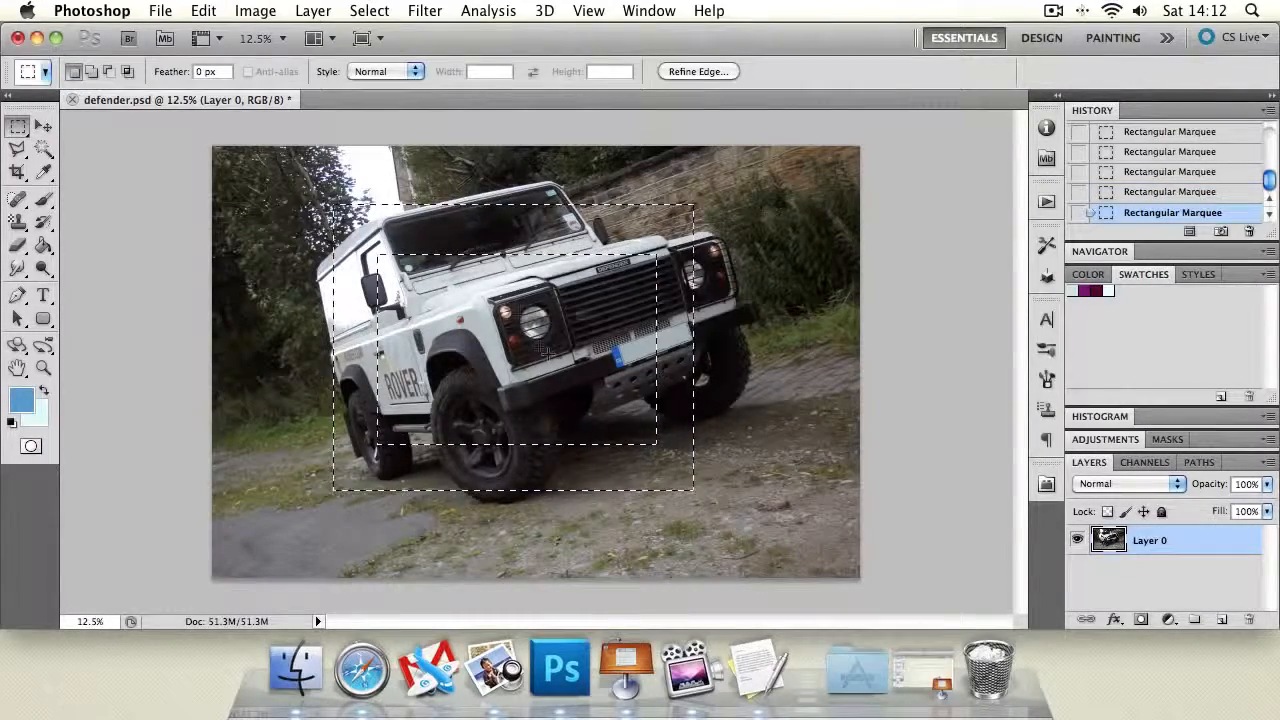
Step: Paint blue over the frame-shaped selection with the Brush tool at 78% opacity
left_click(40, 199)
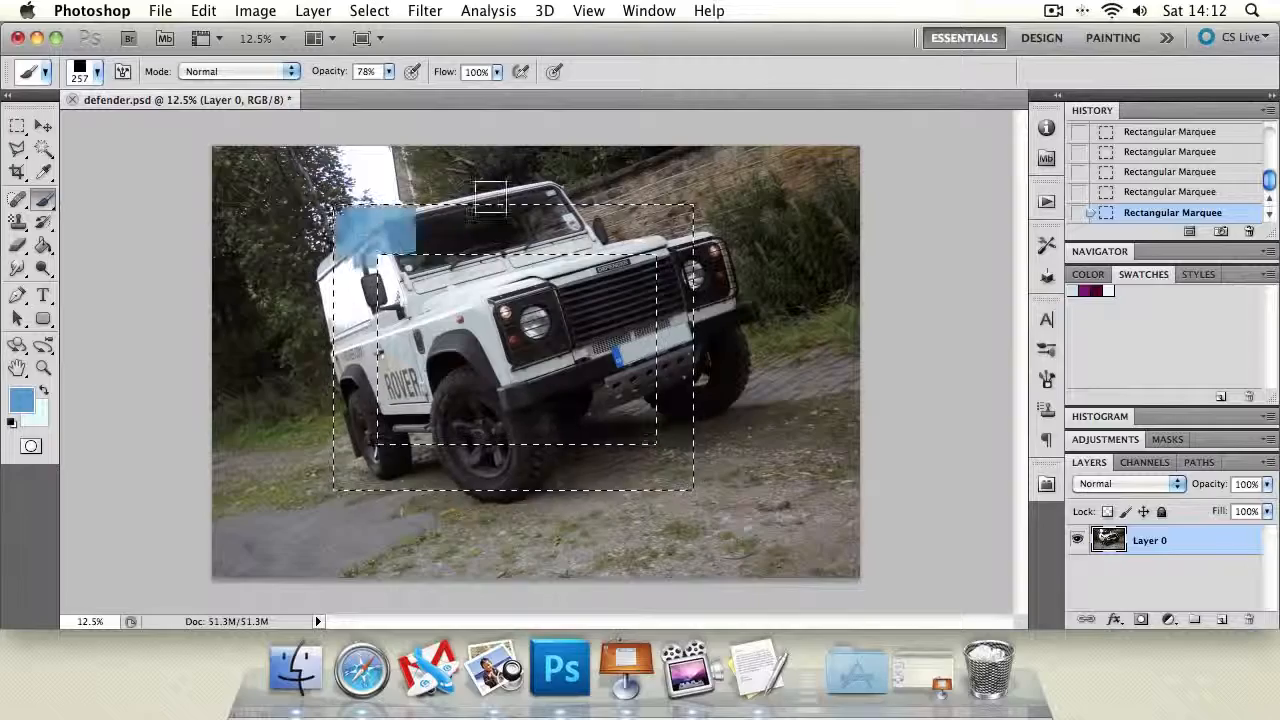
mouse_move(490, 197)
left_mouse_down()
mouse_move(448, 215)
mouse_move(718, 225)
mouse_move(753, 279)
mouse_move(738, 307)
mouse_move(521, 322)
mouse_move(596, 362)
mouse_move(854, 424)
mouse_move(841, 440)
mouse_move(846, 488)
mouse_move(659, 460)
mouse_move(667, 476)
mouse_move(567, 486)
mouse_move(539, 463)
mouse_move(366, 468)
left_mouse_up()
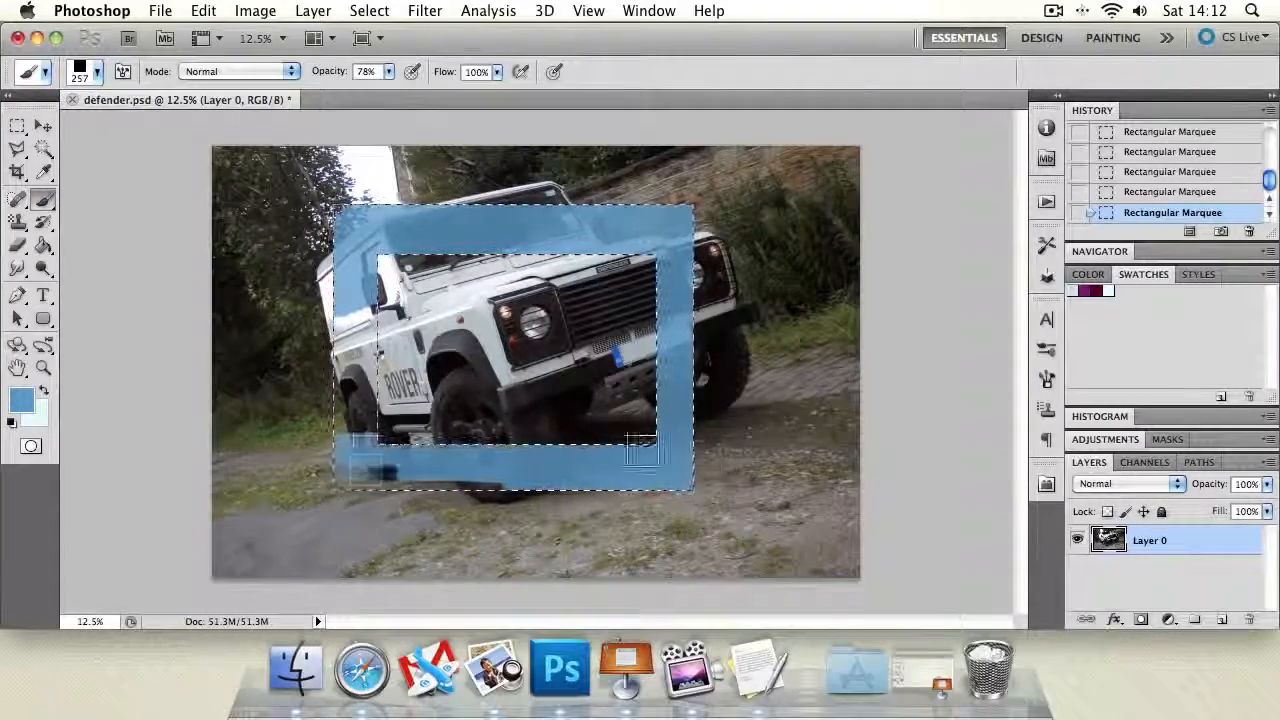
Step: Undo the blue painting and the inner rectangle subtraction, and clear the remaining rectangular selection with the marquee tool active
key("super+alt+z")
key("super+alt+z")
key("m")
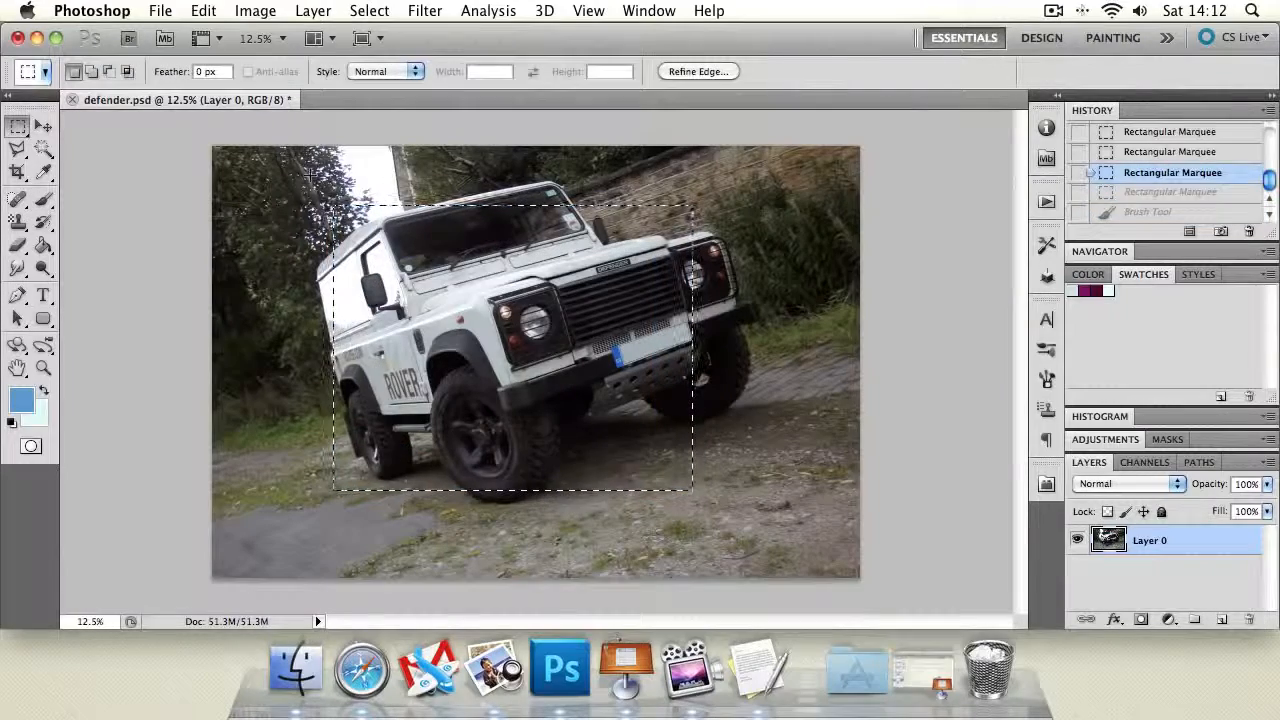
key("super+d")
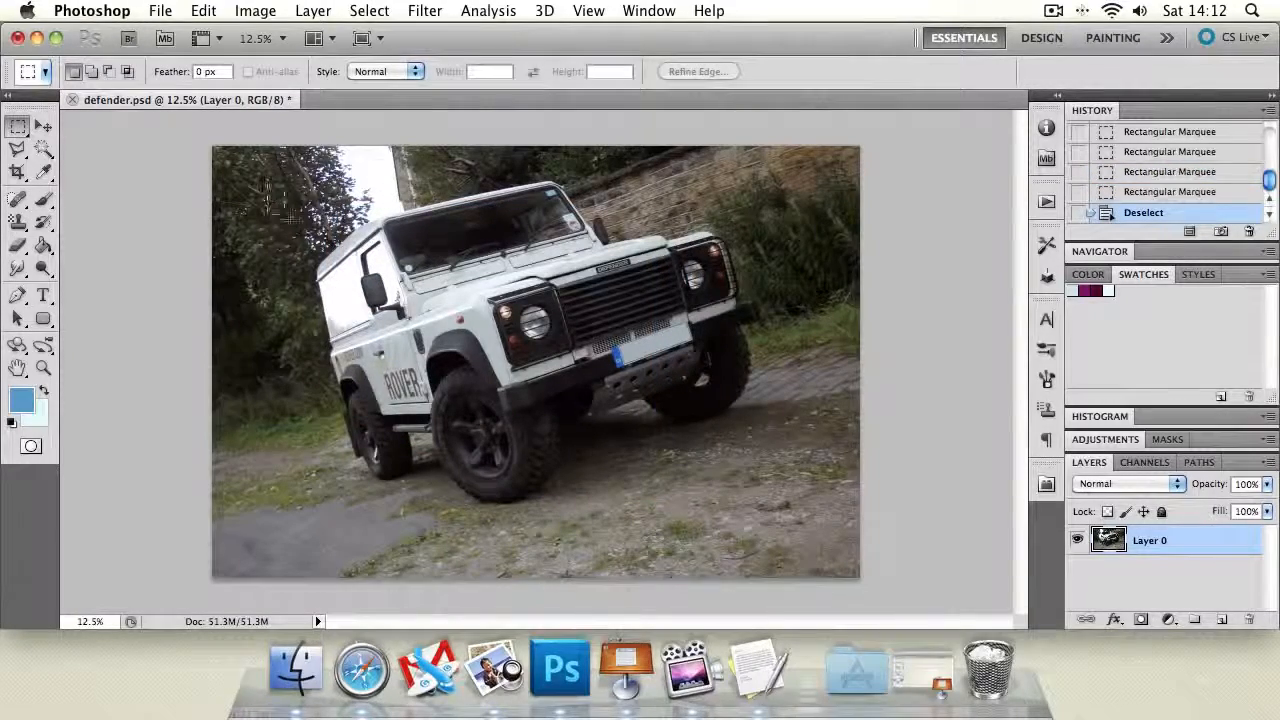
Step: Set the marquee feather to 30 px, select a large rectangle around the car and shift the selection slightly down
left_click_drag(266, 185, 768, 497)
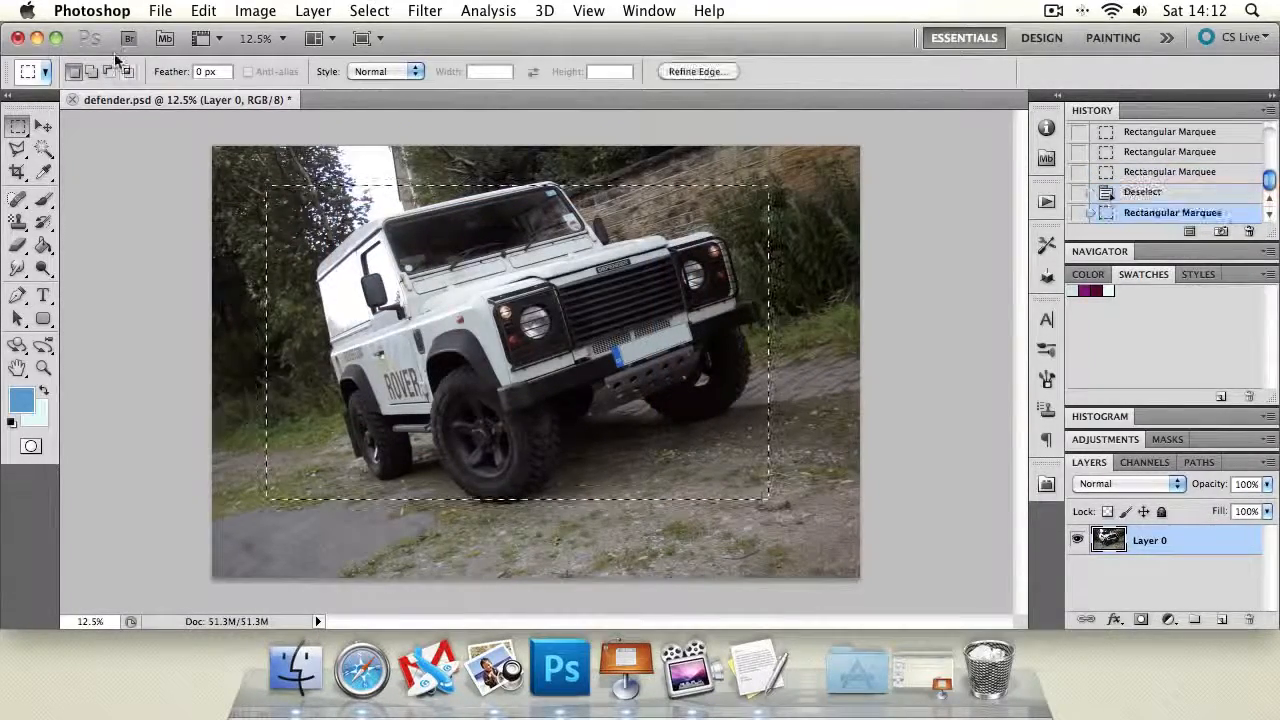
key("super+z")
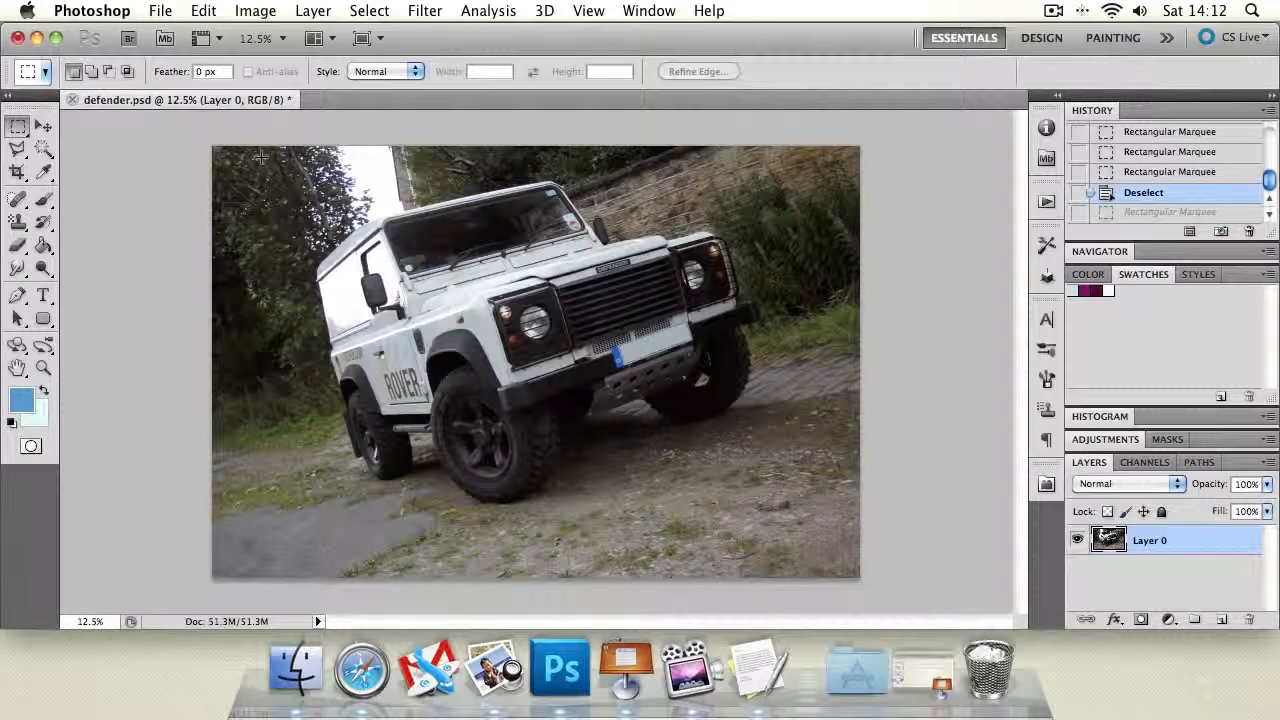
left_click(210, 71)
type("30")
left_click_drag(285, 172, 753, 500)
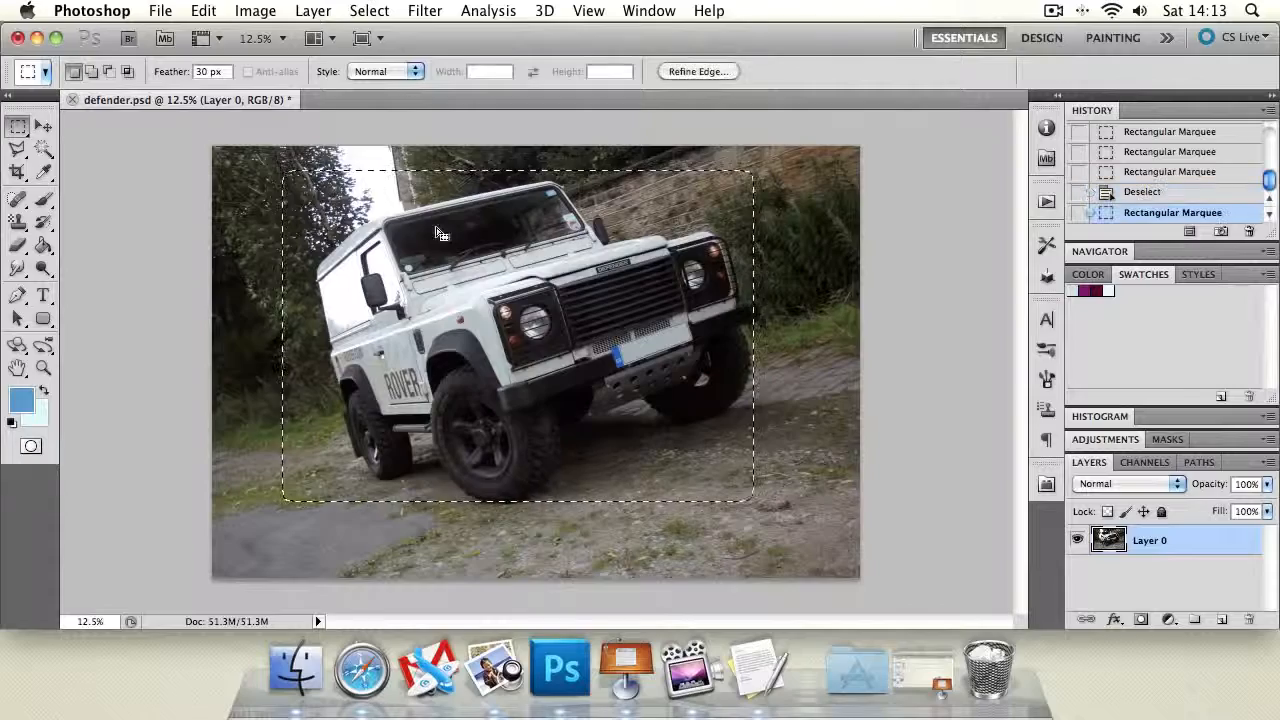
left_click_drag(470, 258, 486, 263)
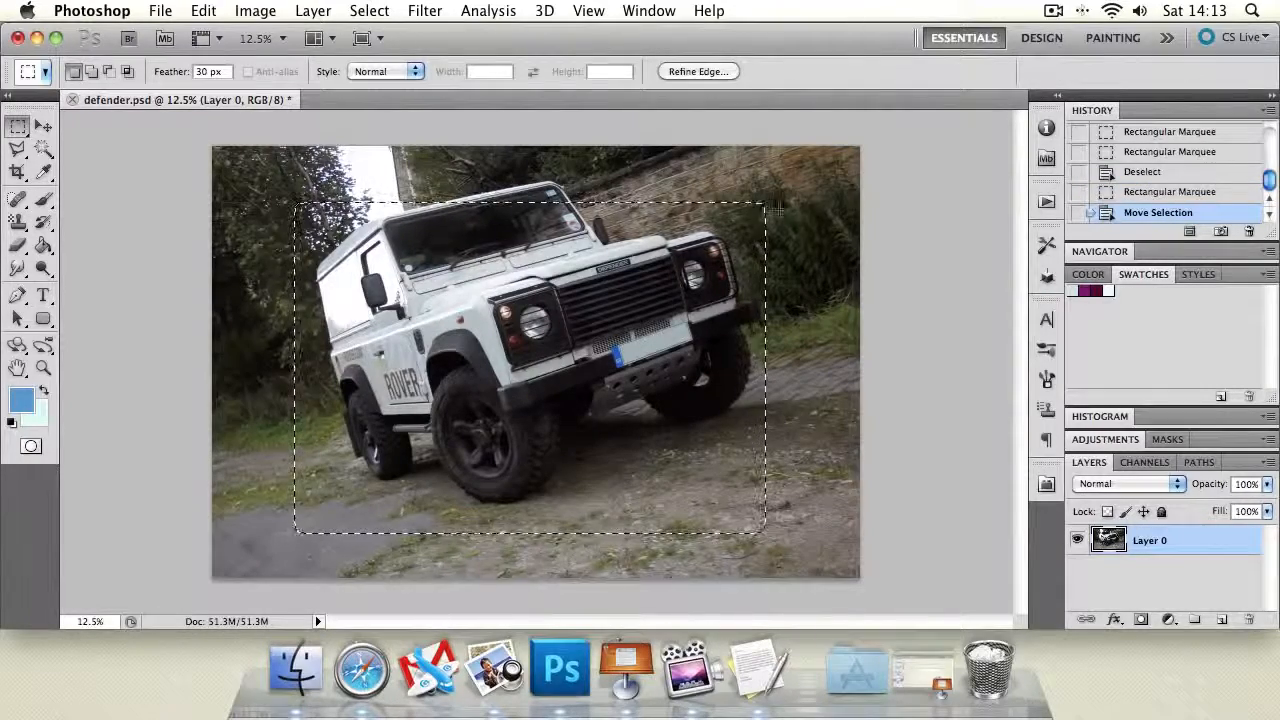
Step: Fill the whole feathered rectangular selection with blue brush strokes at 78% opacity
left_click(43, 198)
mouse_move(300, 207)
left_mouse_down()
mouse_move(515, 218)
mouse_move(500, 195)
mouse_move(745, 185)
mouse_move(775, 200)
mouse_move(798, 248)
mouse_move(641, 237)
left_mouse_up()
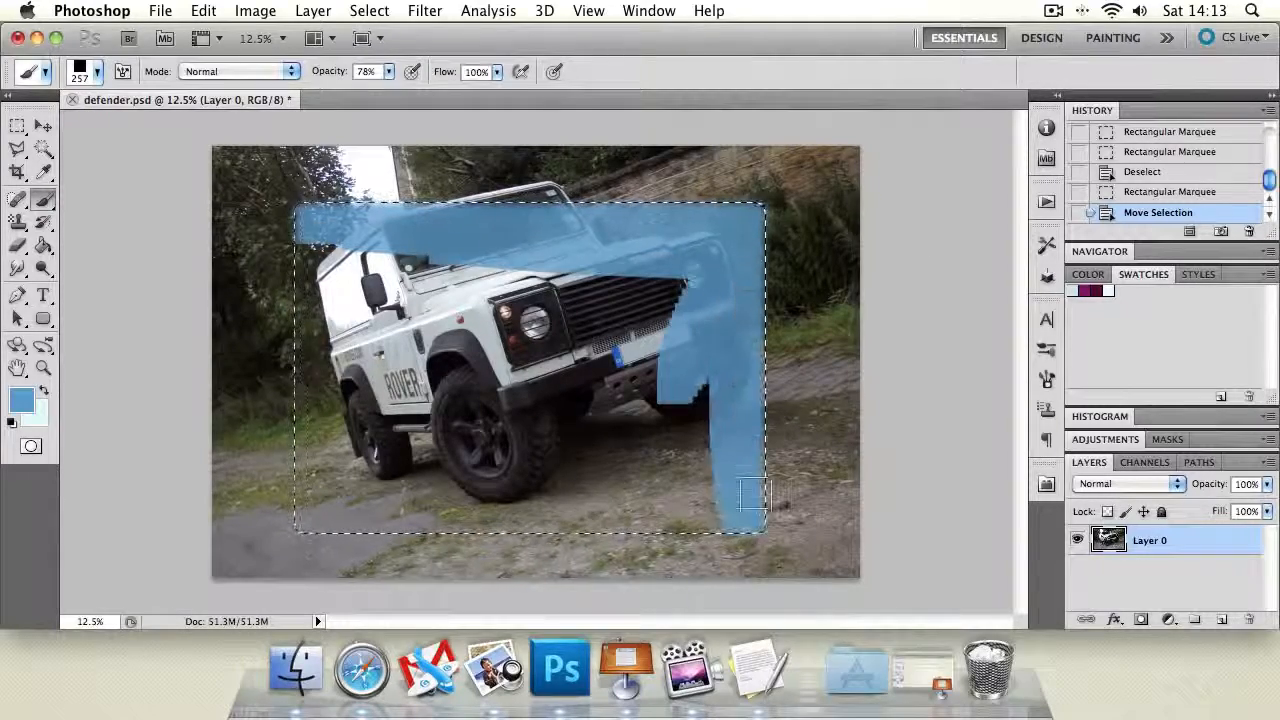
mouse_move(755, 493)
left_mouse_down()
mouse_move(700, 417)
mouse_move(689, 189)
mouse_move(735, 252)
left_mouse_up()
mouse_move(361, 247)
left_mouse_down()
mouse_move(330, 320)
mouse_move(320, 520)
left_mouse_up()
mouse_move(520, 322)
left_mouse_down()
mouse_move(570, 335)
mouse_move(490, 360)
mouse_move(595, 378)
mouse_move(358, 422)
mouse_move(630, 470)
mouse_move(757, 509)
mouse_move(777, 531)
left_mouse_up()
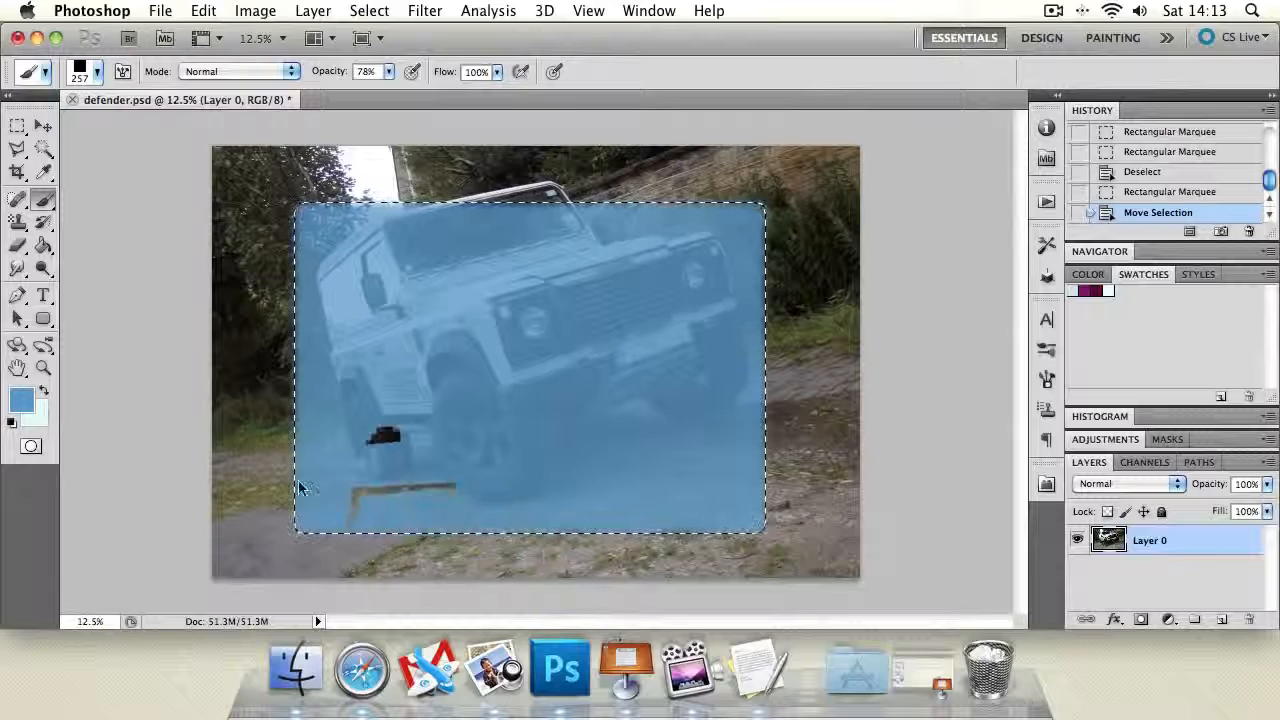
mouse_move(299, 487)
left_mouse_down()
mouse_move(403, 517)
mouse_move(372, 500)
left_mouse_up()
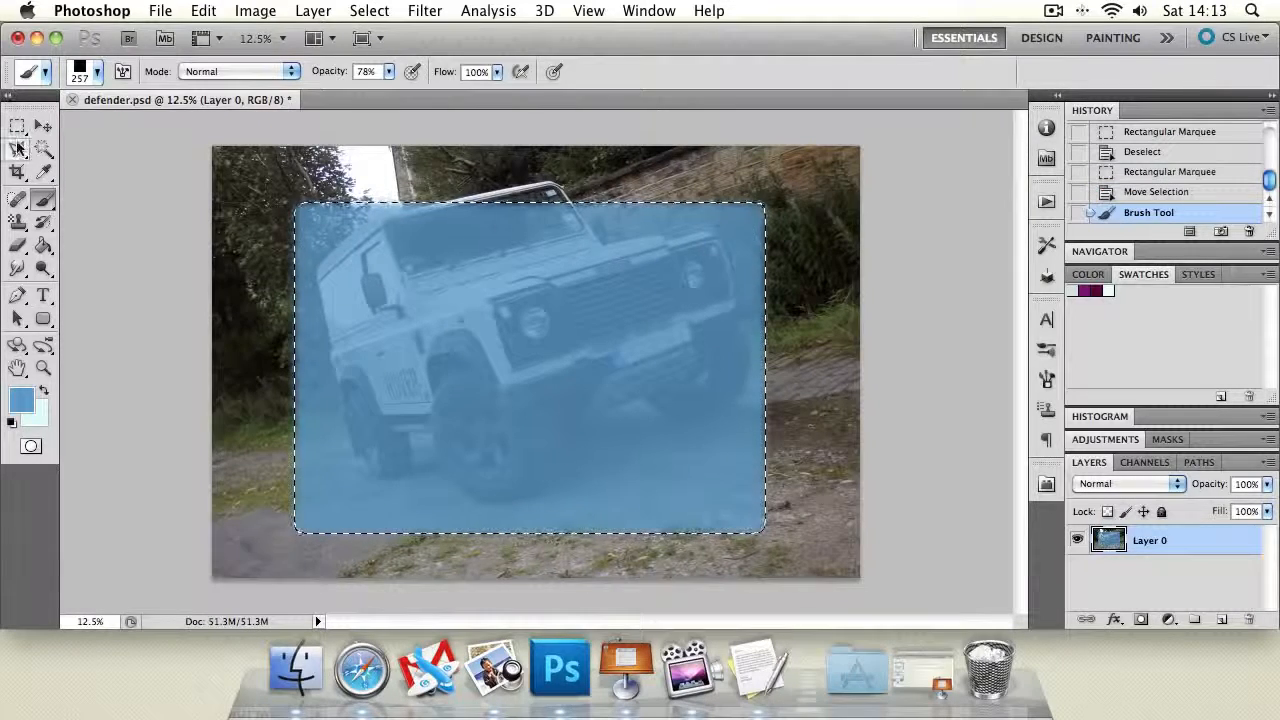
Step: Clear the selection around the painted area, and undo both the deselection and the blue painting
left_click(17, 148)
key("ctrl+d")
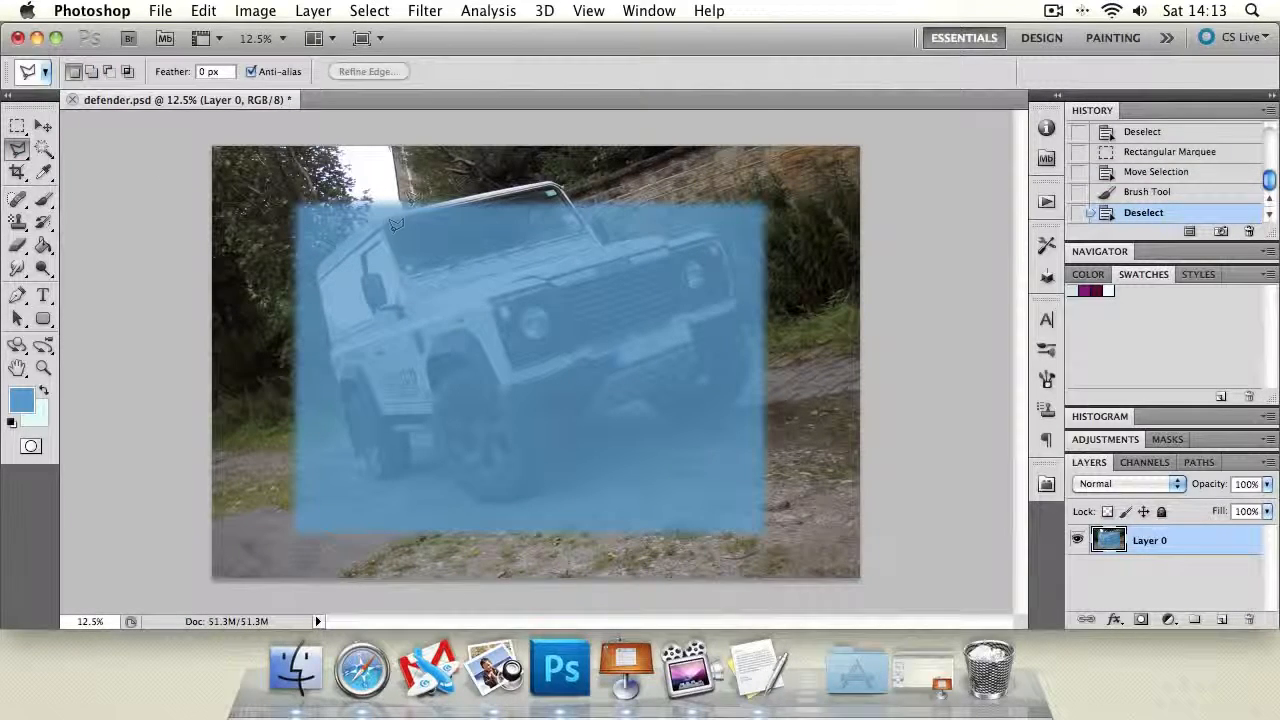
key("ctrl+alt+z")
key("ctrl+alt+z")
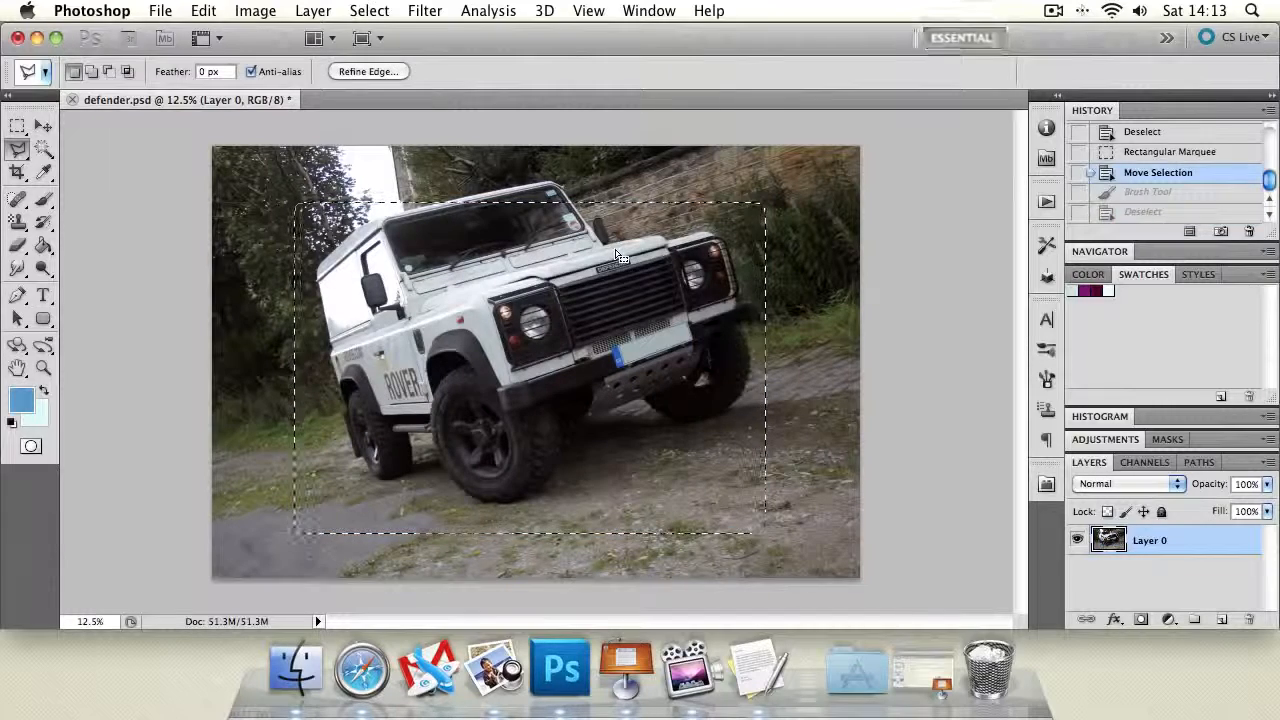
Step: Clear the feathered selection, and try a rectangular marquee with 0 px feather over the car before deselecting it
key("ctrl+d")
left_click(17, 125)
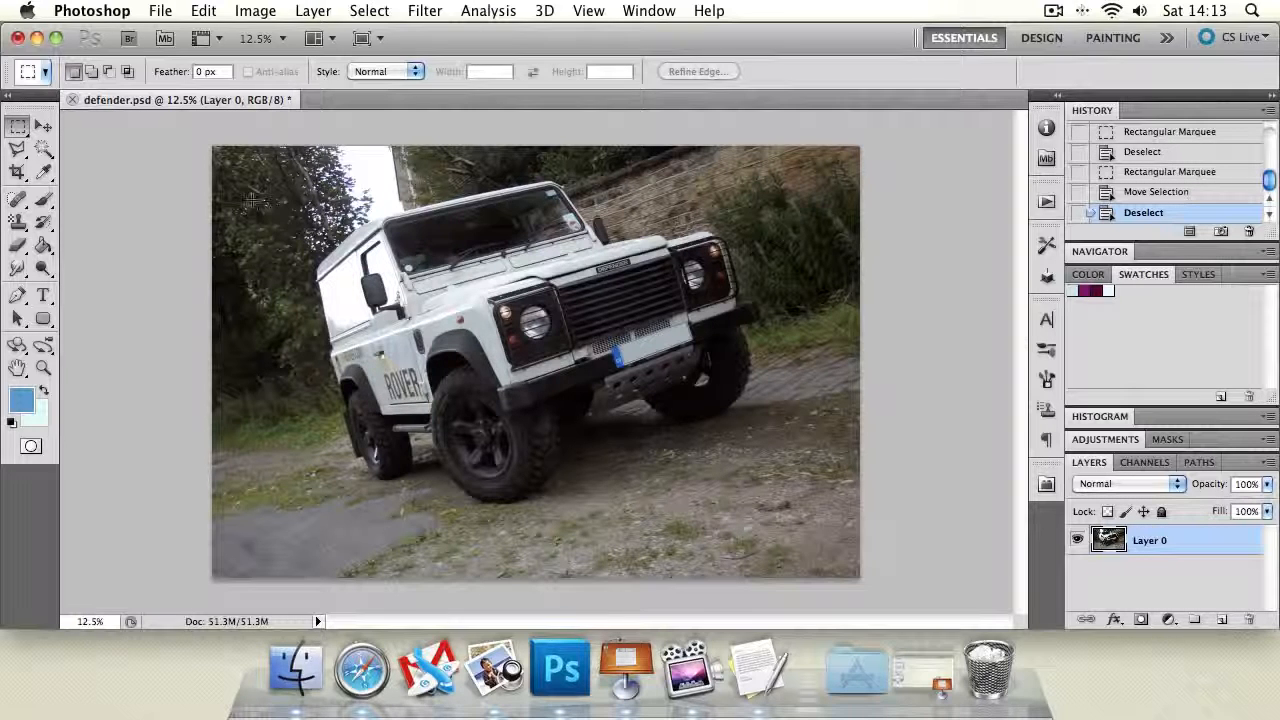
left_click_drag(249, 177, 500, 440)
left_click(103, 165)
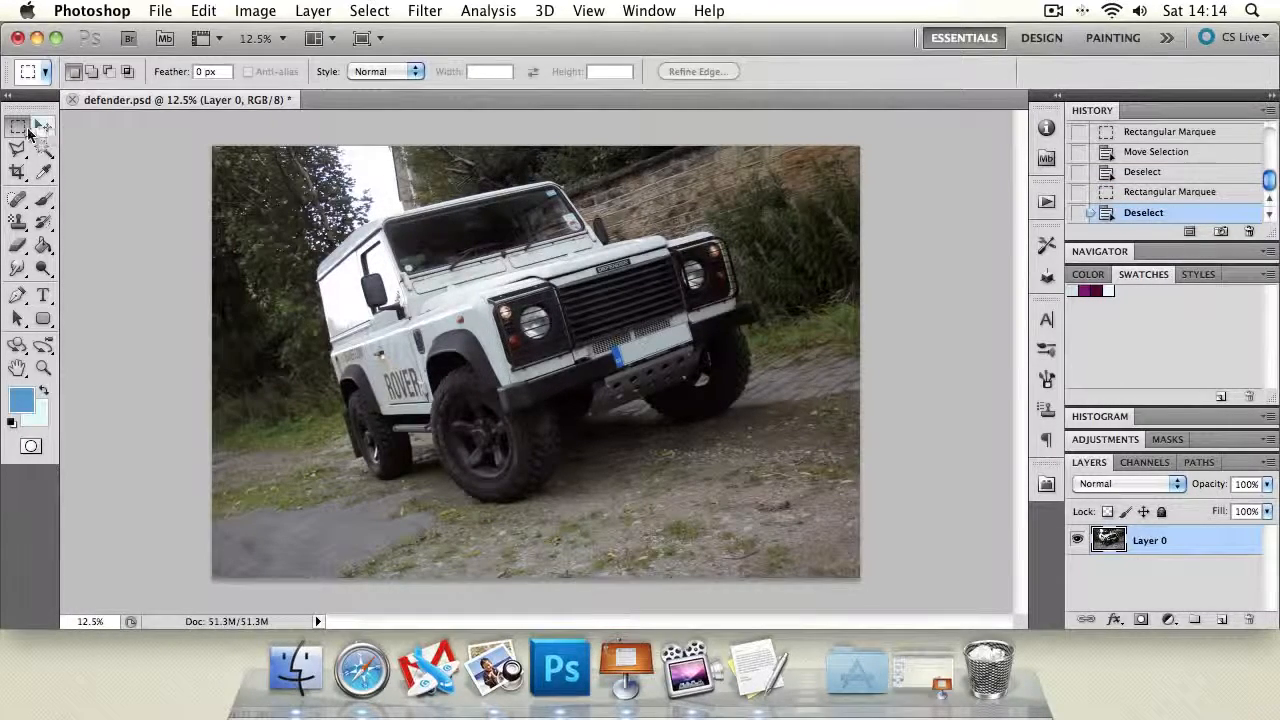
Step: Draw a large circular selection over the cab and front wheel with the Elliptical Marquee tool, and deselect it
left_click_drag(22, 132, 75, 143)
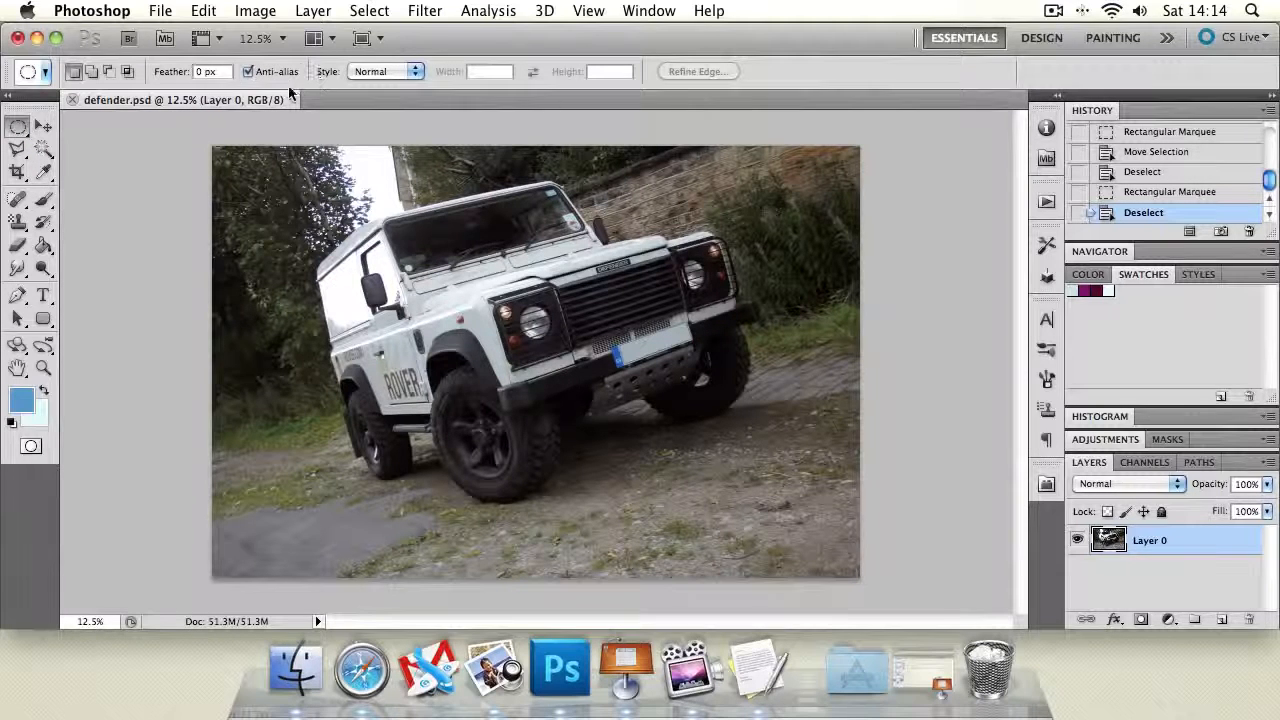
left_click(385, 71)
left_click(790, 72)
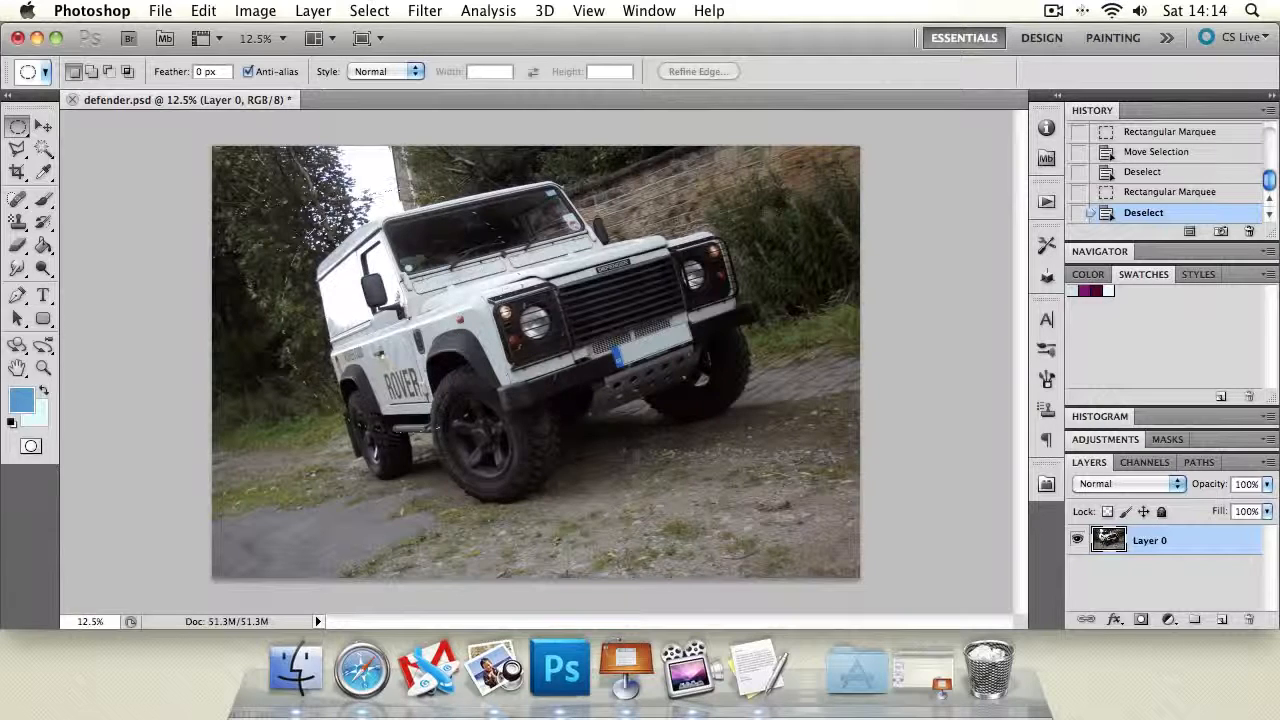
left_click_drag(638, 455, 680, 505)
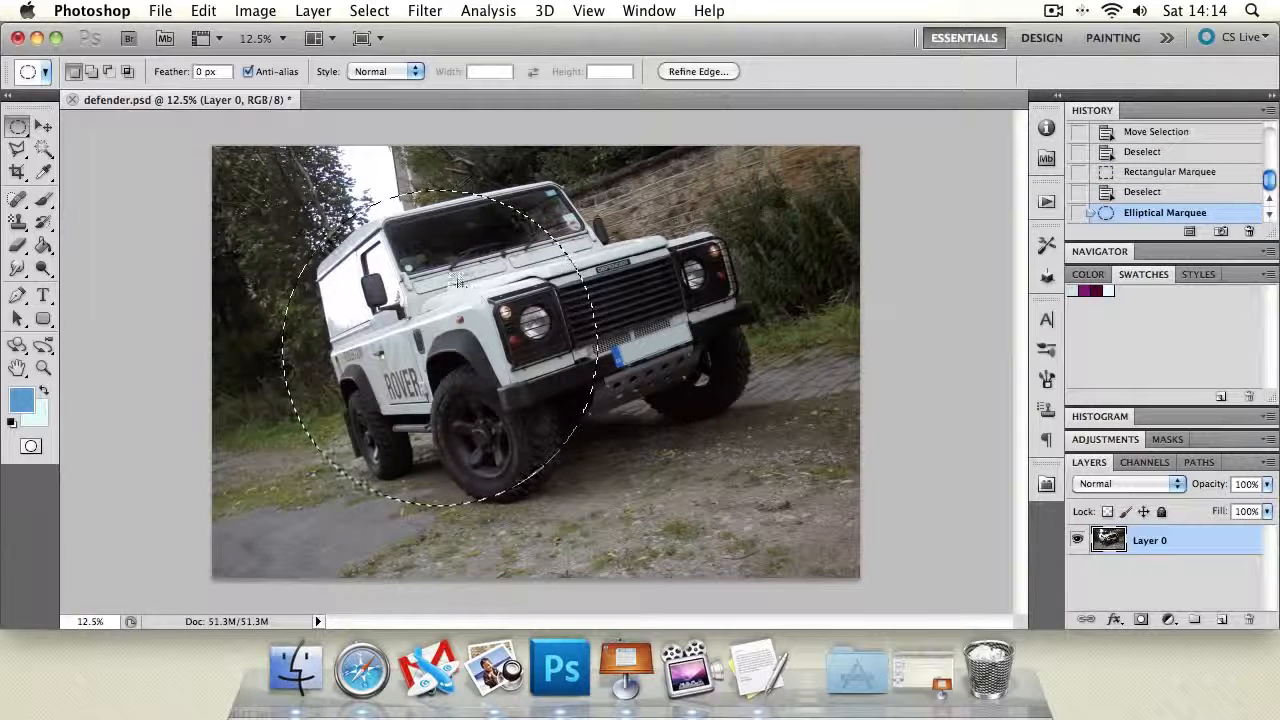
left_click(443, 362)
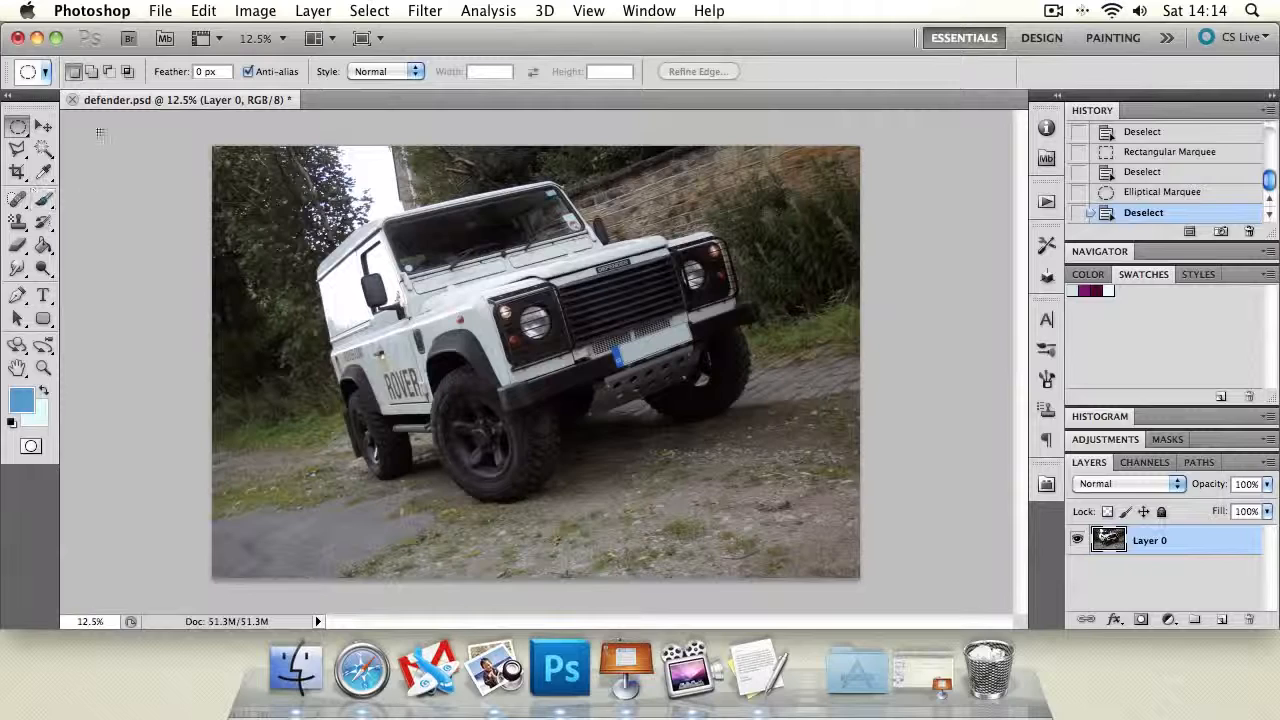
Step: Select a square area over the cab and front wheel with the Rectangular Marquee tool and choose Transform Selection
left_click_drag(14, 127, 110, 124)
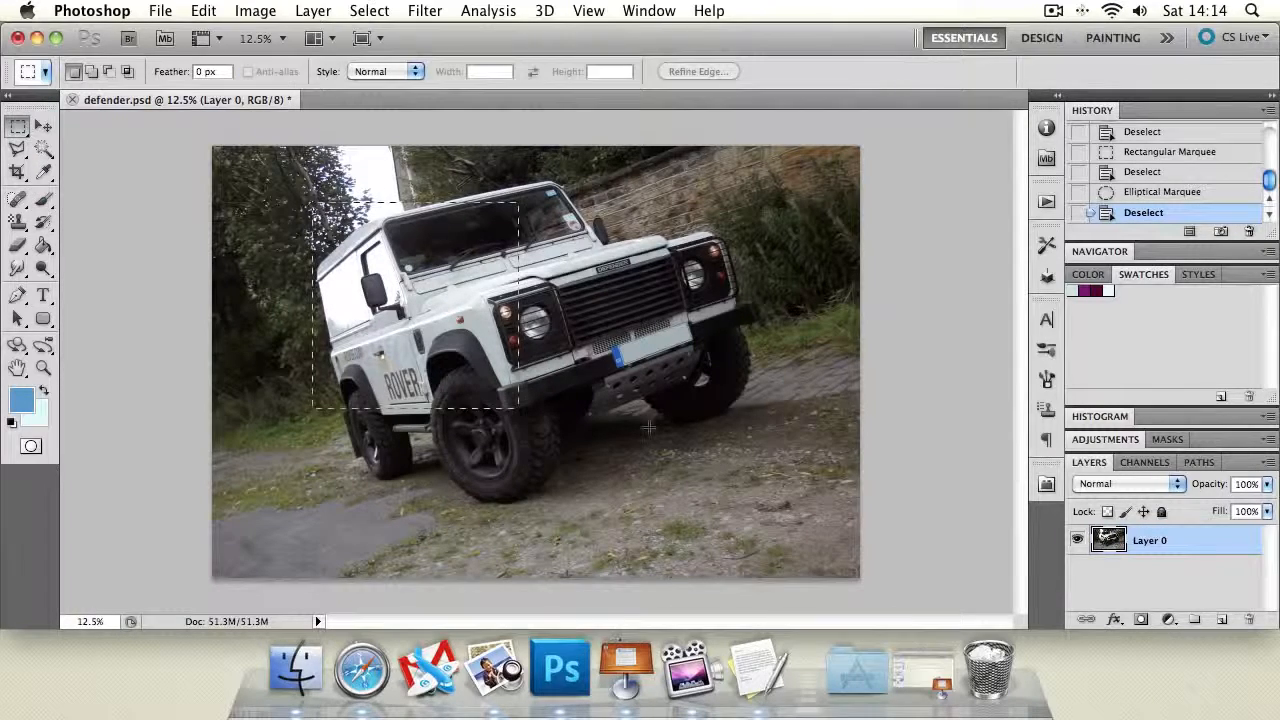
left_click_drag(628, 484, 627, 516)
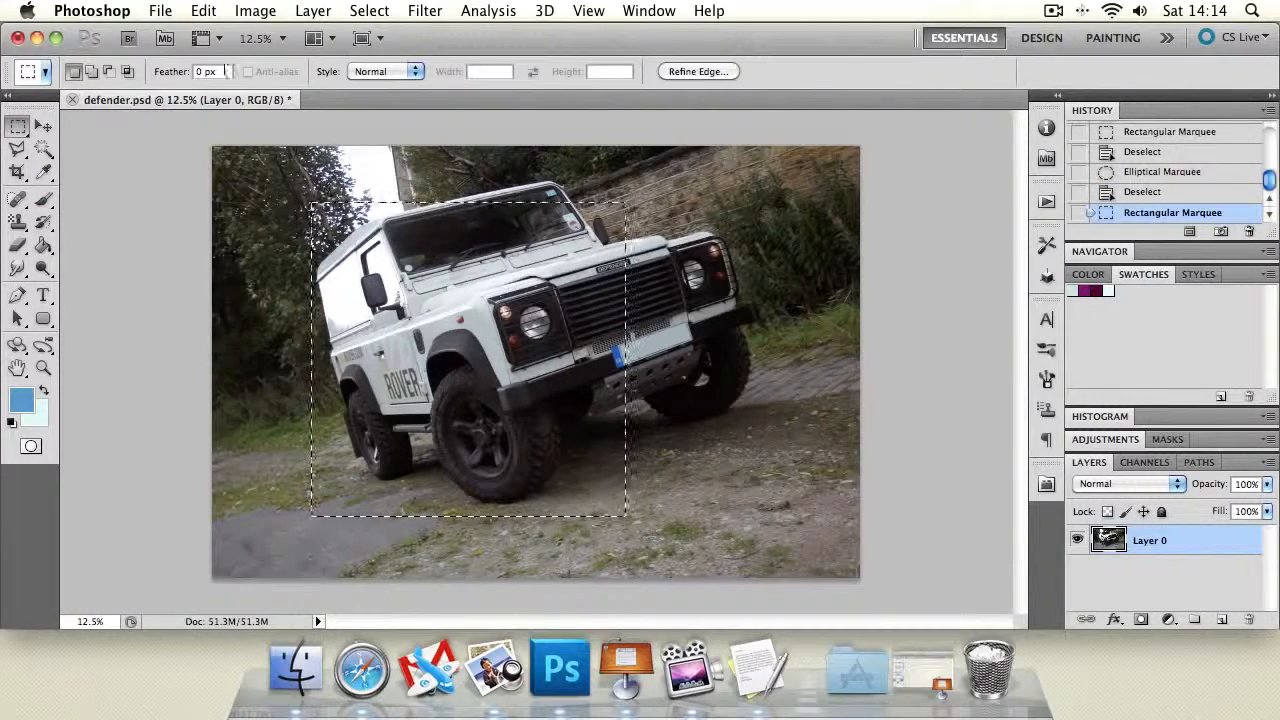
left_click(330, 12)
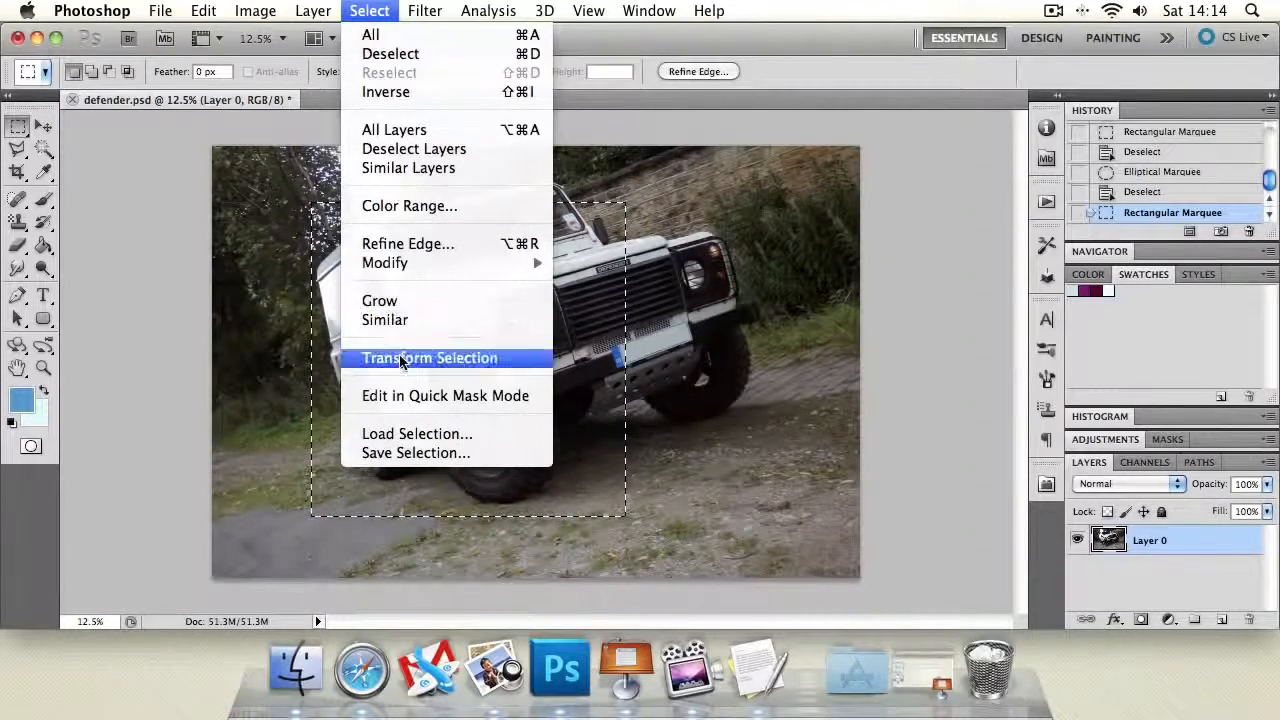
left_click(400, 359)
Step: Try scaling the selected image content with the Move tool's transform controls to 85.71% width and 75.24% height, and undo it
left_click(43, 126)
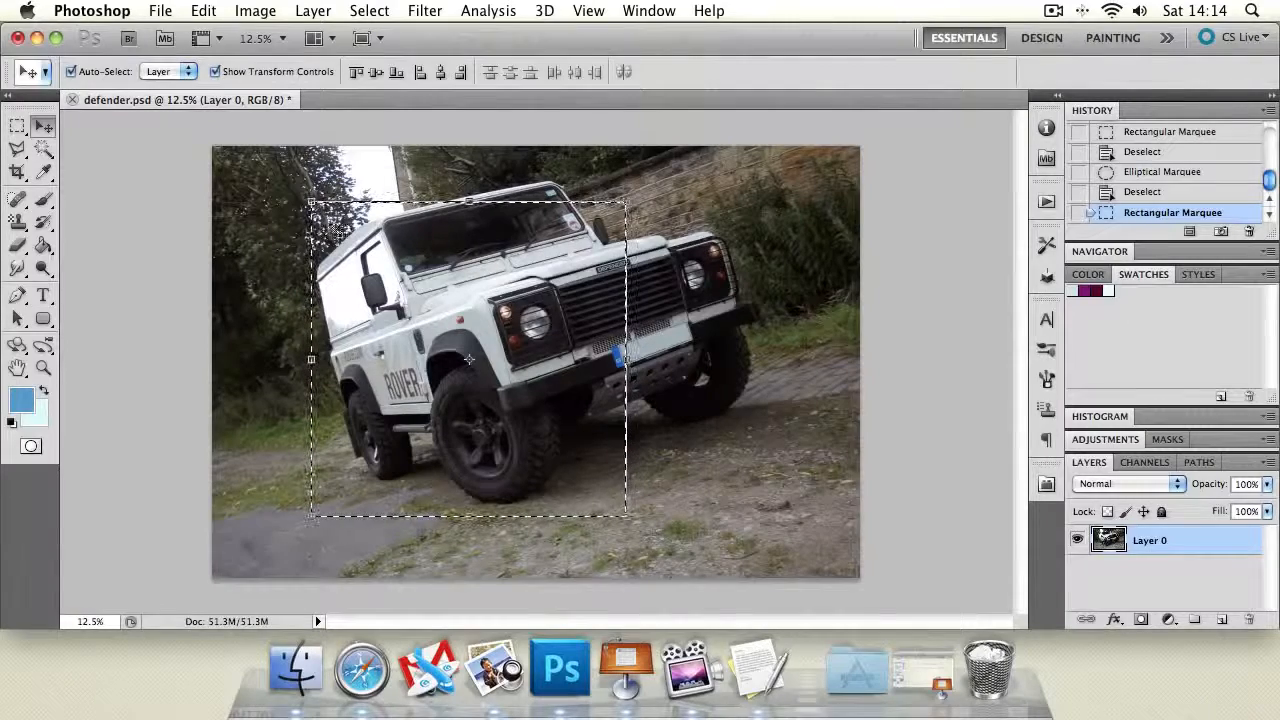
left_click_drag(311, 203, 355, 279)
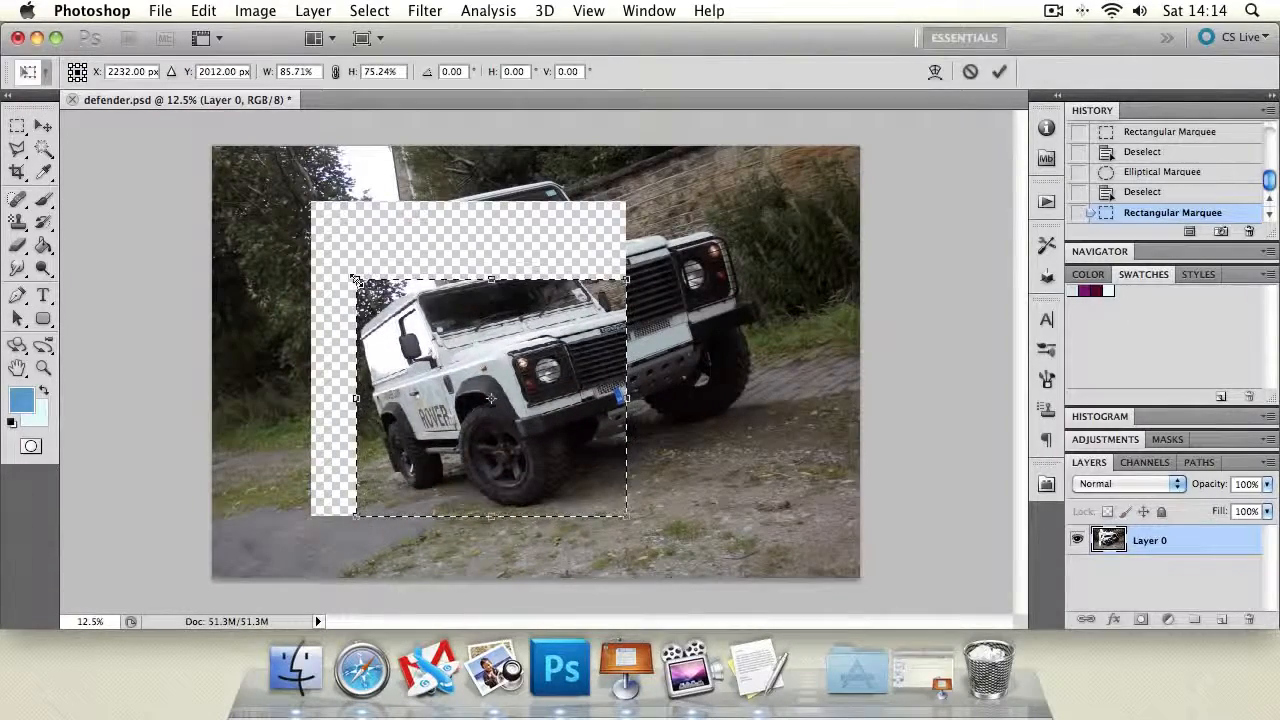
key("Return")
key("super+z")
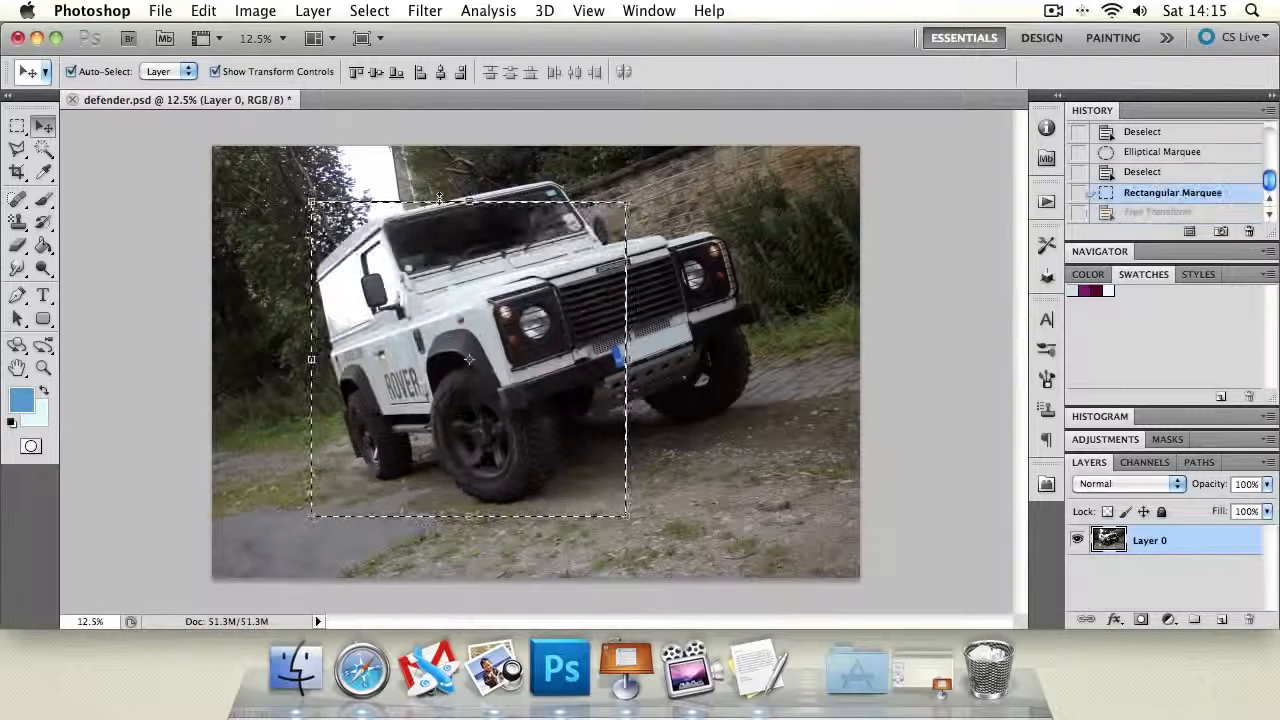
Step: Transform only the selection outline to 79.68% width and 105.08% height, and place it over the car's front end
left_click(370, 11)
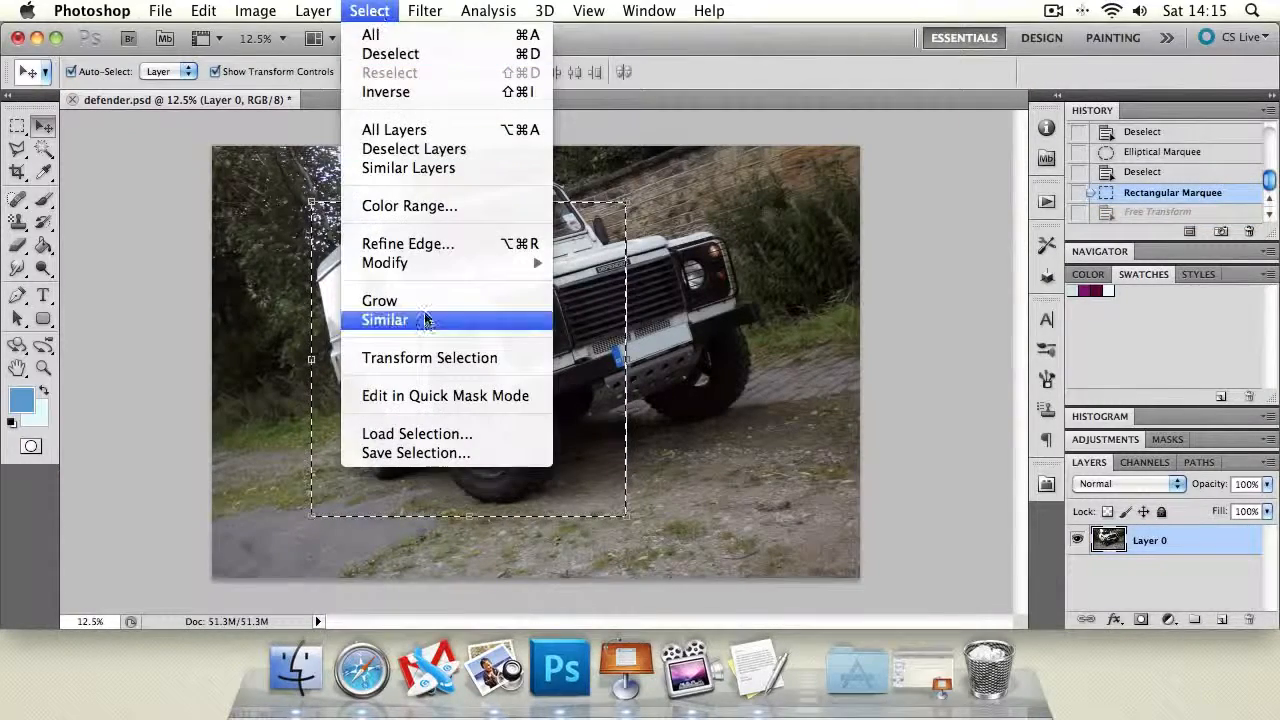
left_click(433, 358)
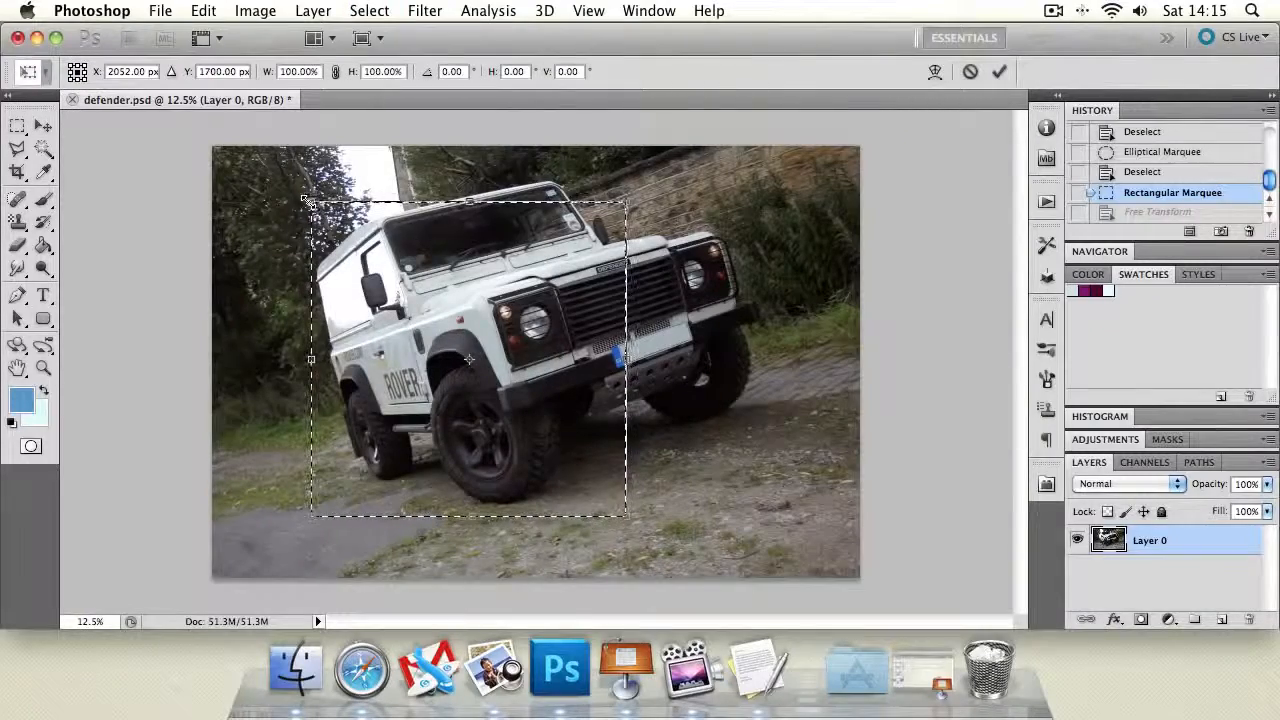
left_click_drag(308, 200, 371, 290)
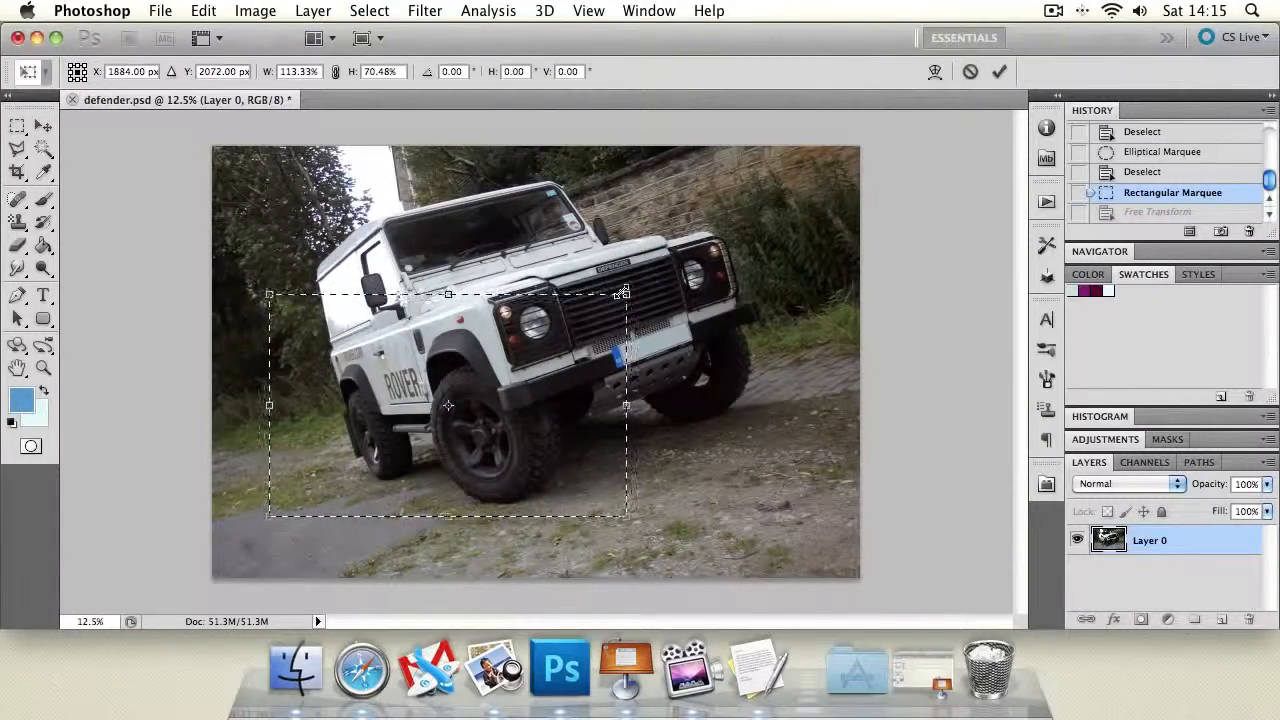
left_click_drag(626, 294, 521, 185)
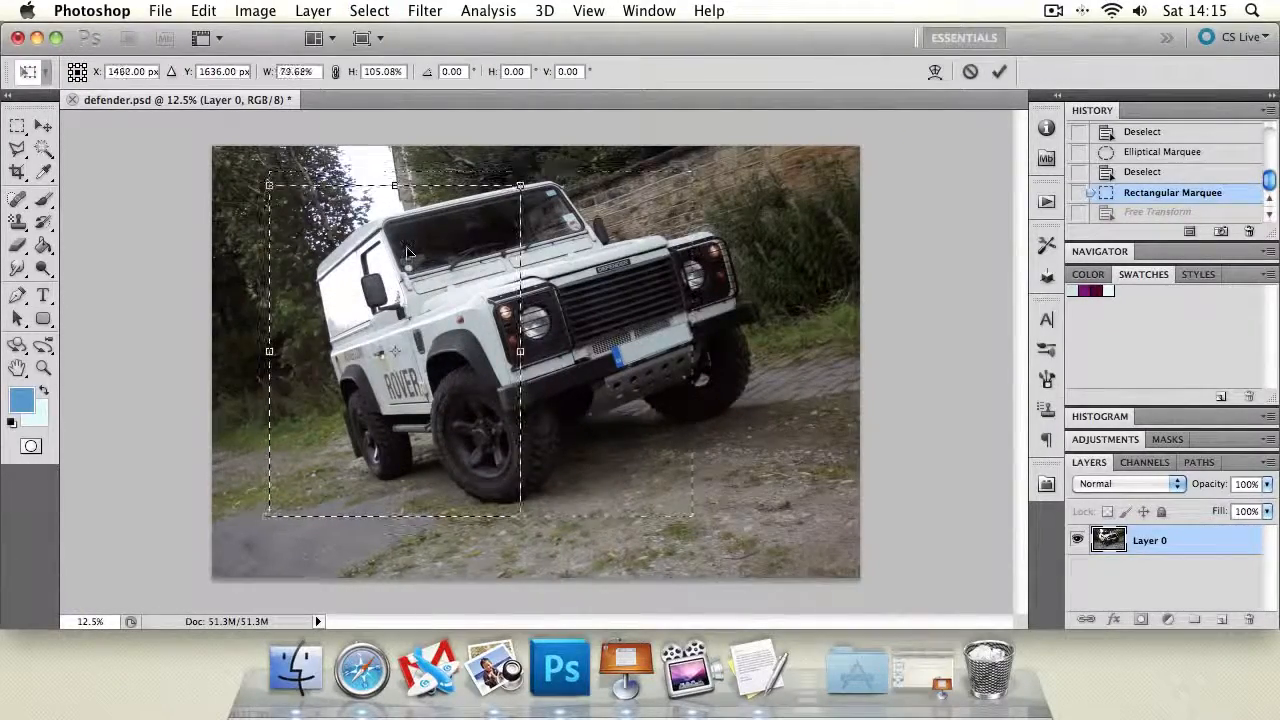
left_click_drag(452, 257, 709, 232)
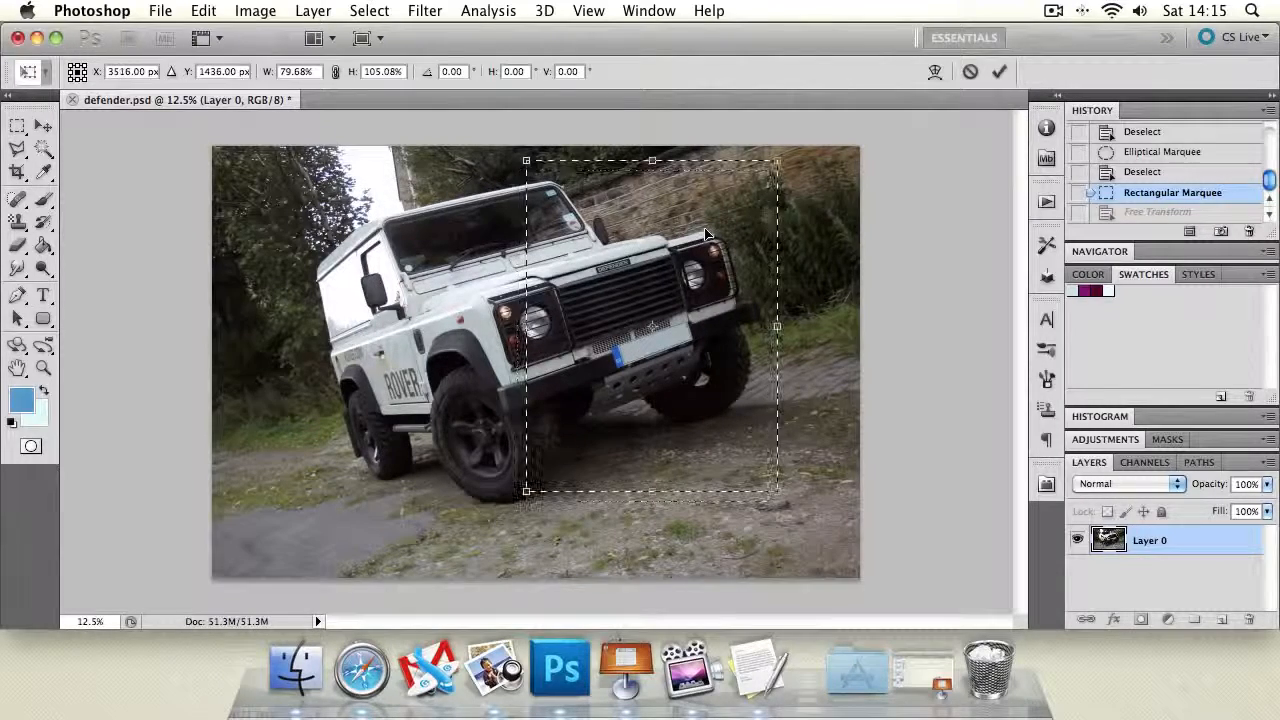
key("Return")
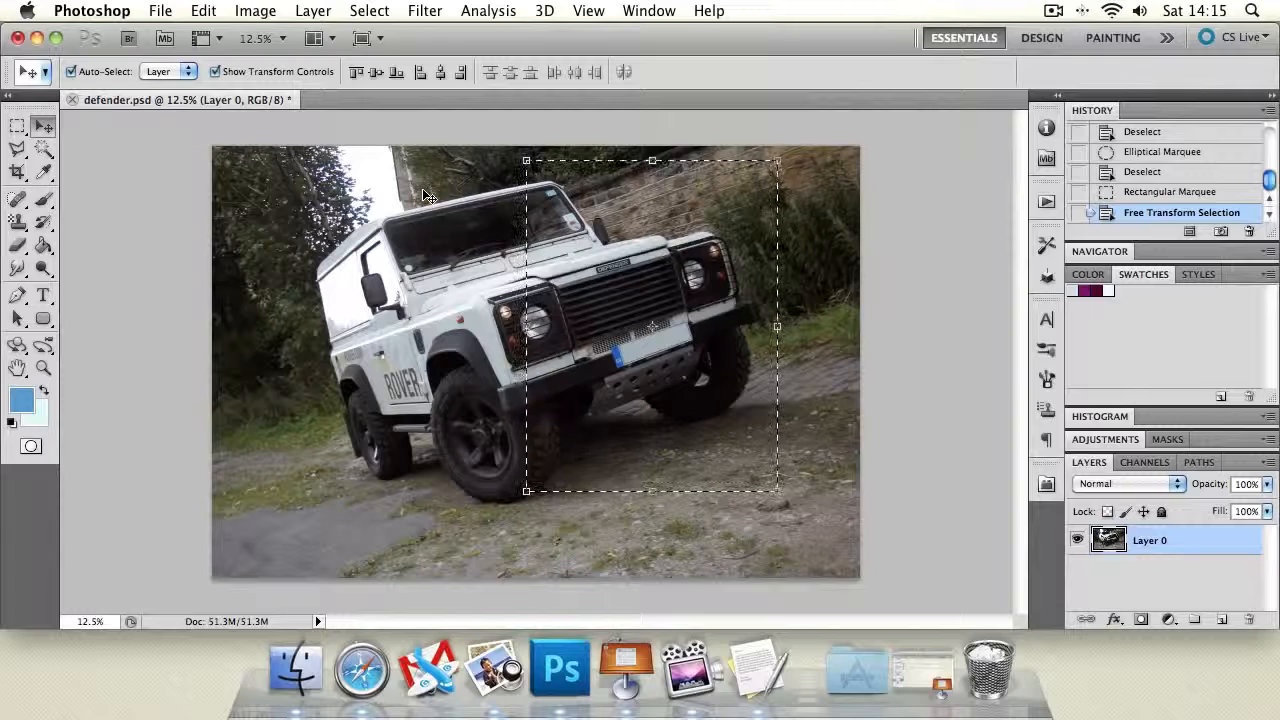
Step: Clear the transformed selection and activate the Polygonal Lasso tool
left_click(17, 148)
key("super+d")
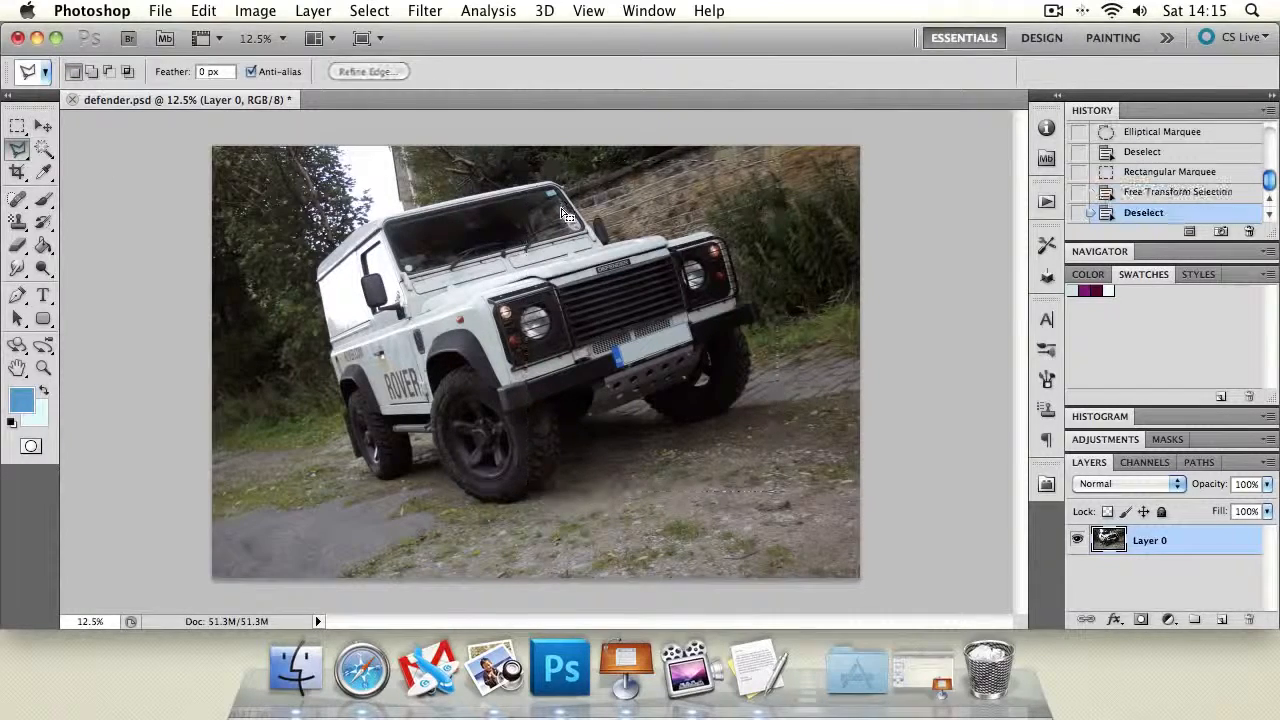
left_click(19, 154)
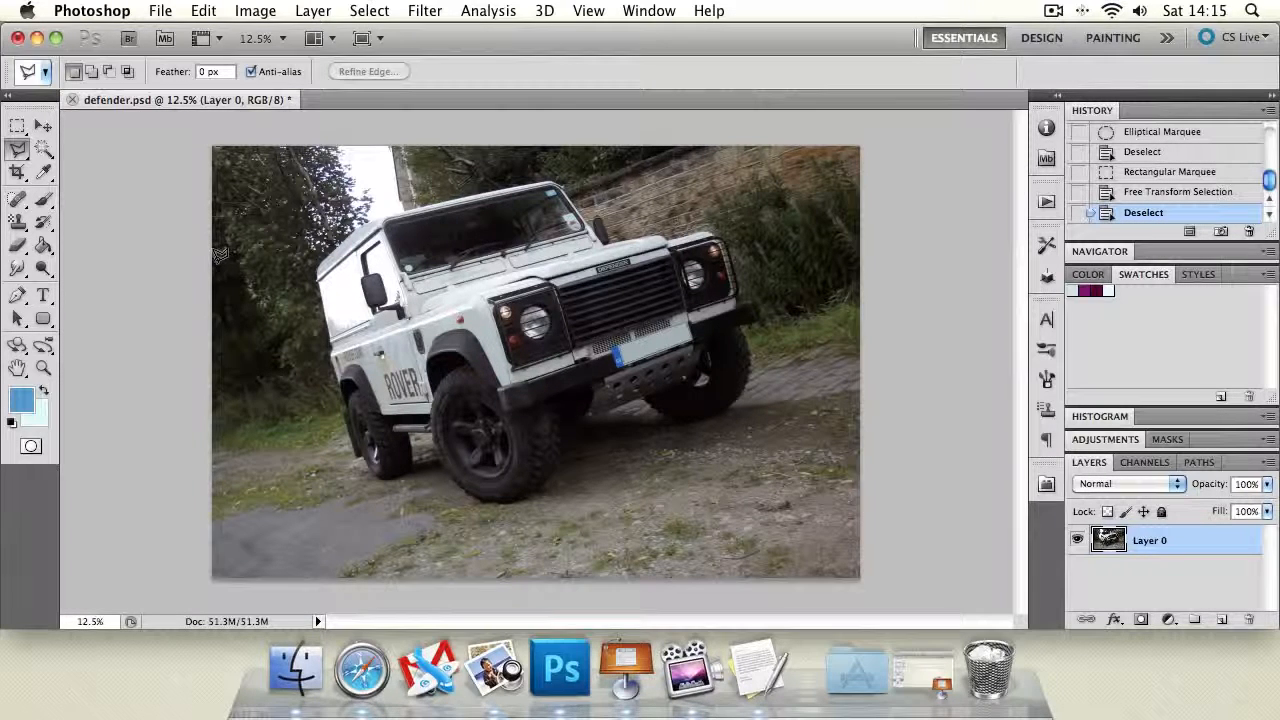
left_click(18, 149)
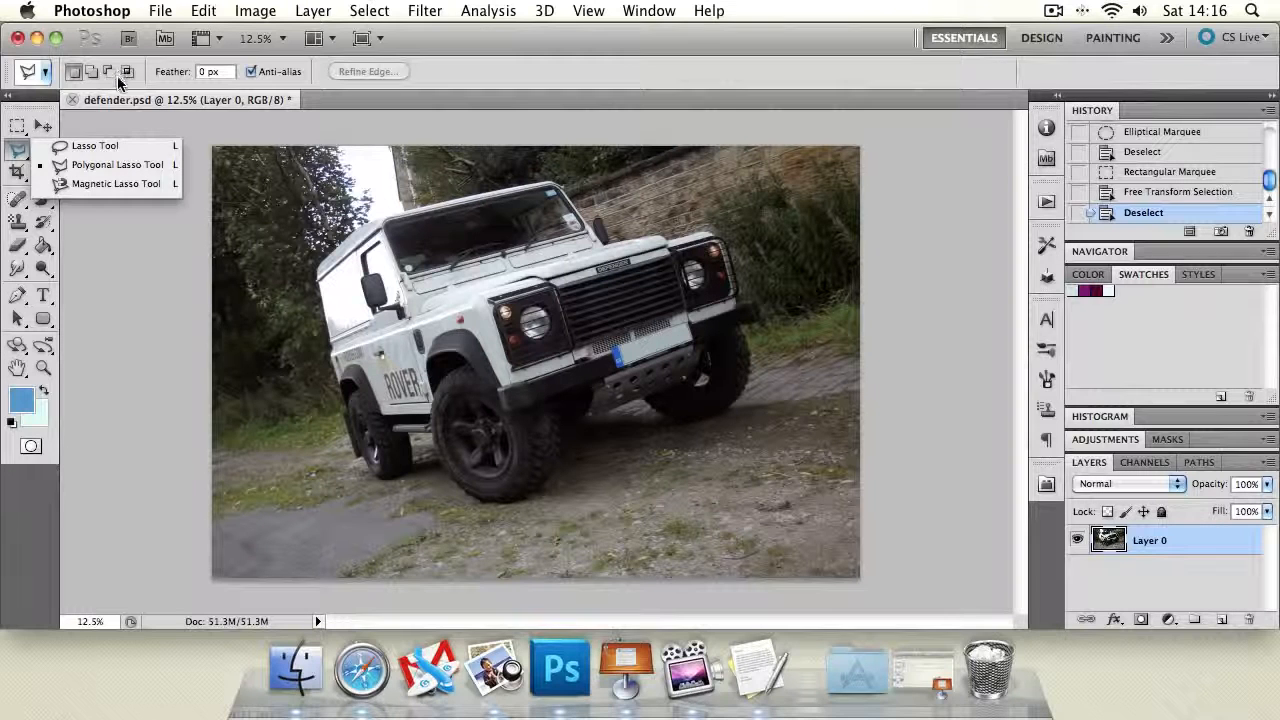
left_click(107, 167)
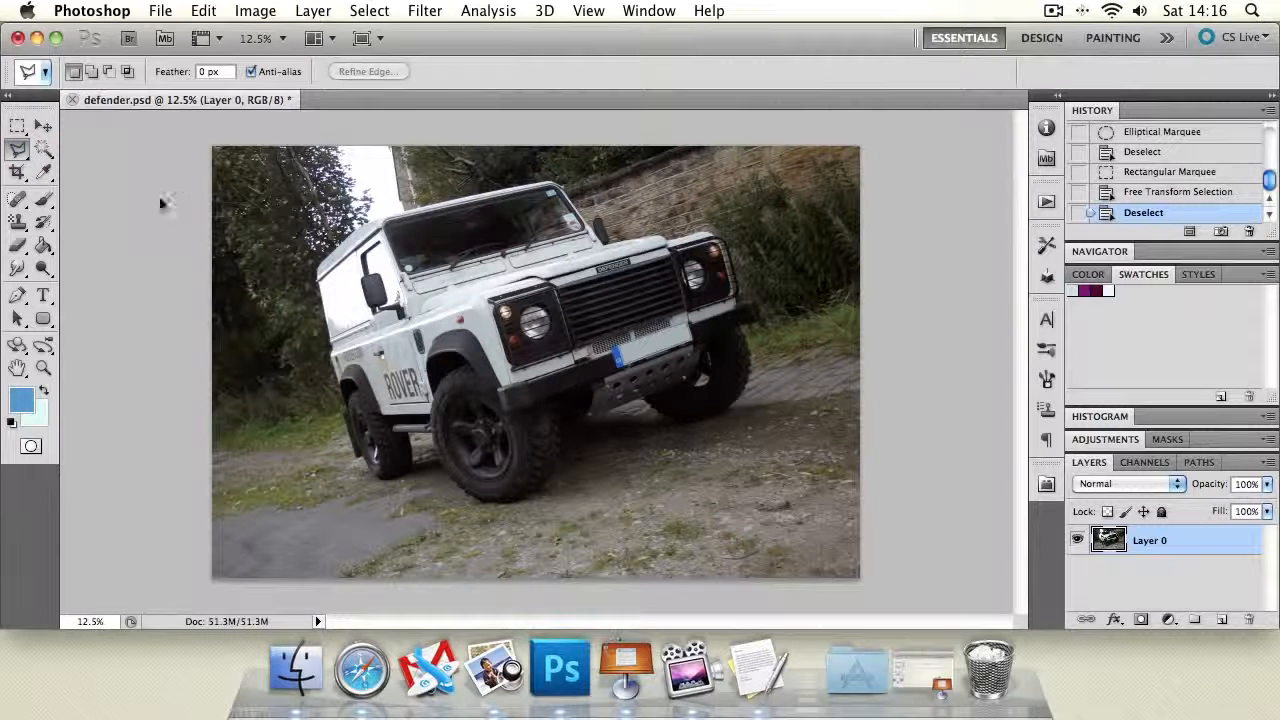
Step: Start a Polygonal Lasso outline at the rear roof corner and trace the car's rear edge down past the body ridge
left_click(43, 368)
left_click(355, 357)
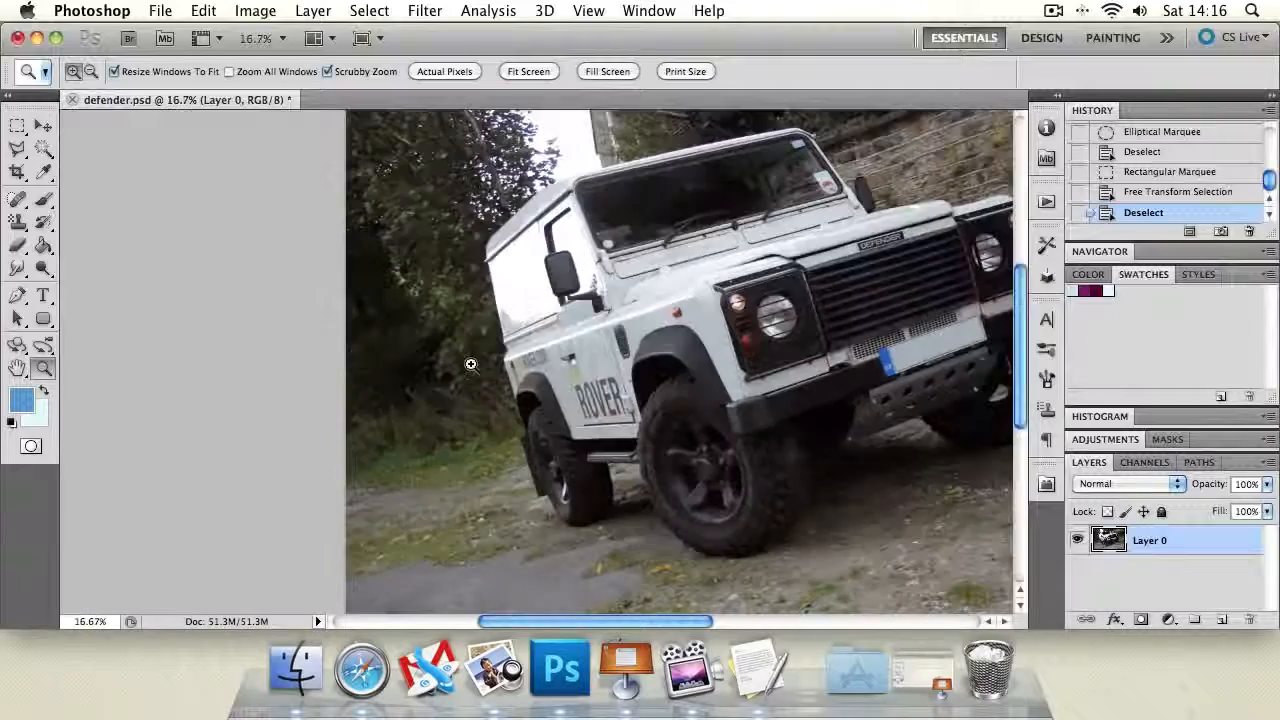
left_click(17, 368)
left_click_drag(783, 360, 607, 383)
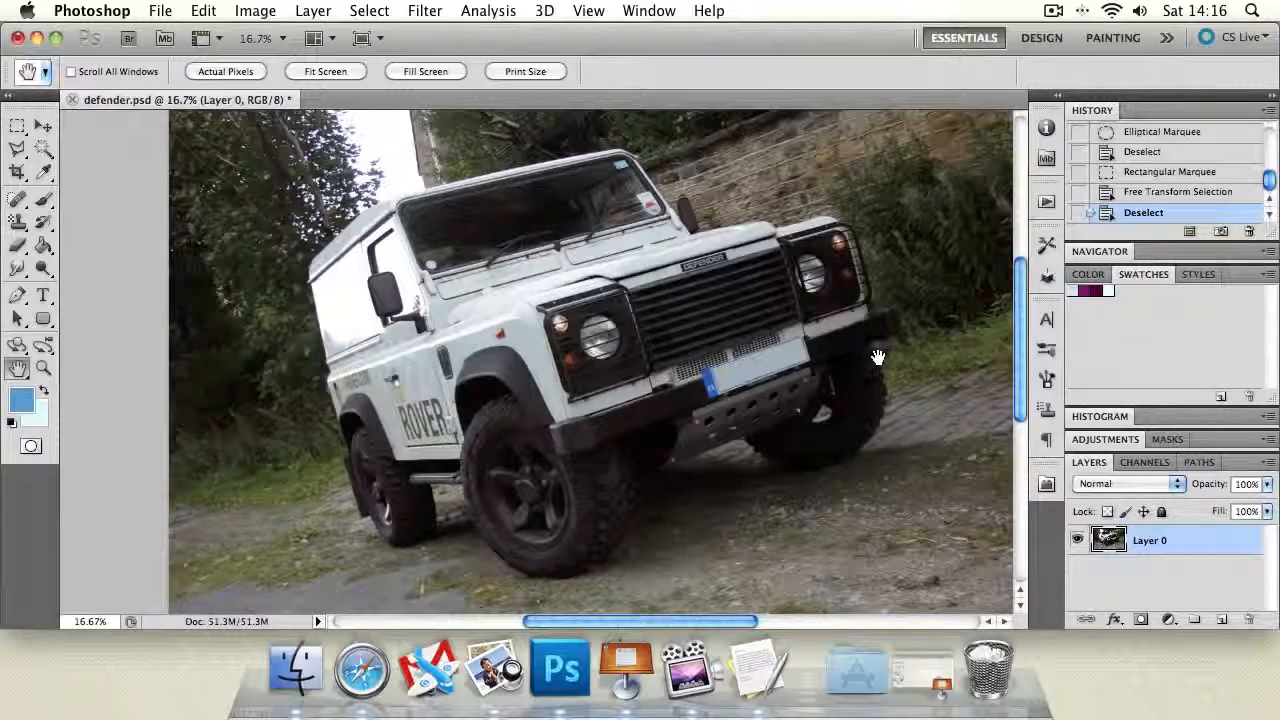
left_click(45, 369)
left_click(405, 392)
left_click(242, 330)
left_click(249, 286)
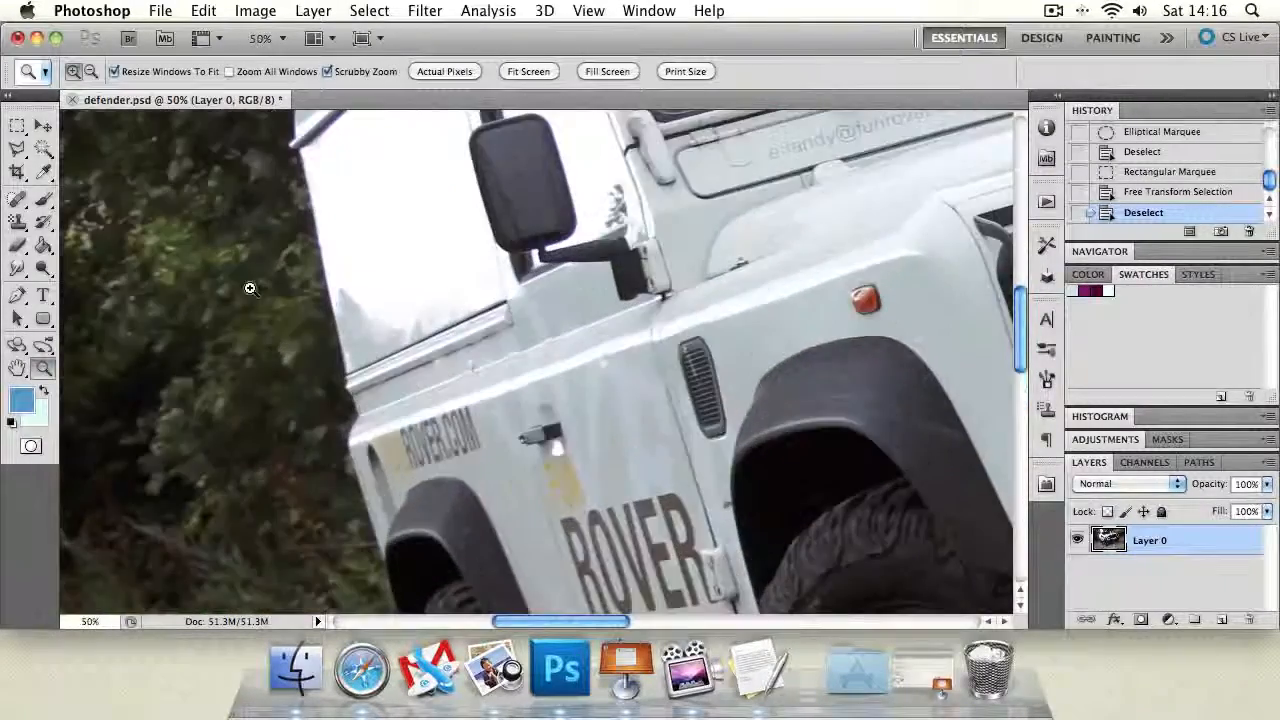
left_click(294, 234)
left_click(294, 234)
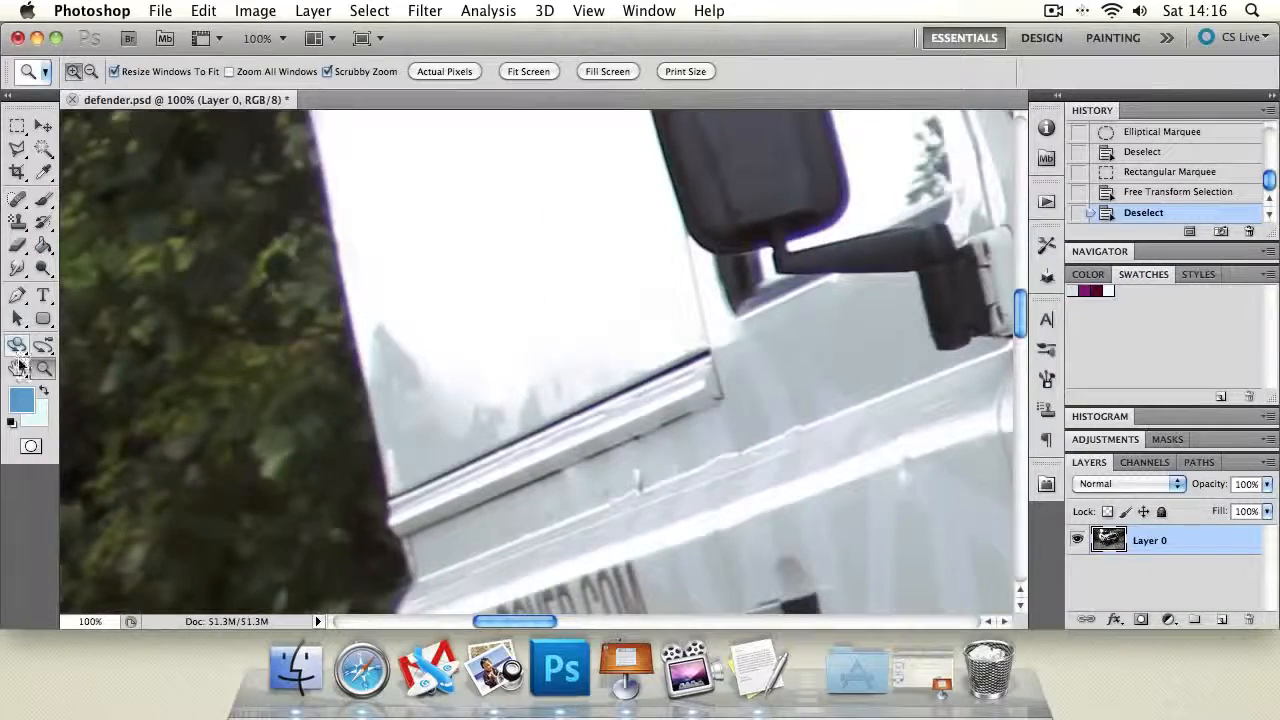
left_click(17, 369)
left_click_drag(212, 223, 229, 371)
mouse_move(77, 199)
left_mouse_down()
mouse_move(234, 354)
mouse_move(229, 229)
left_mouse_up()
key("l")
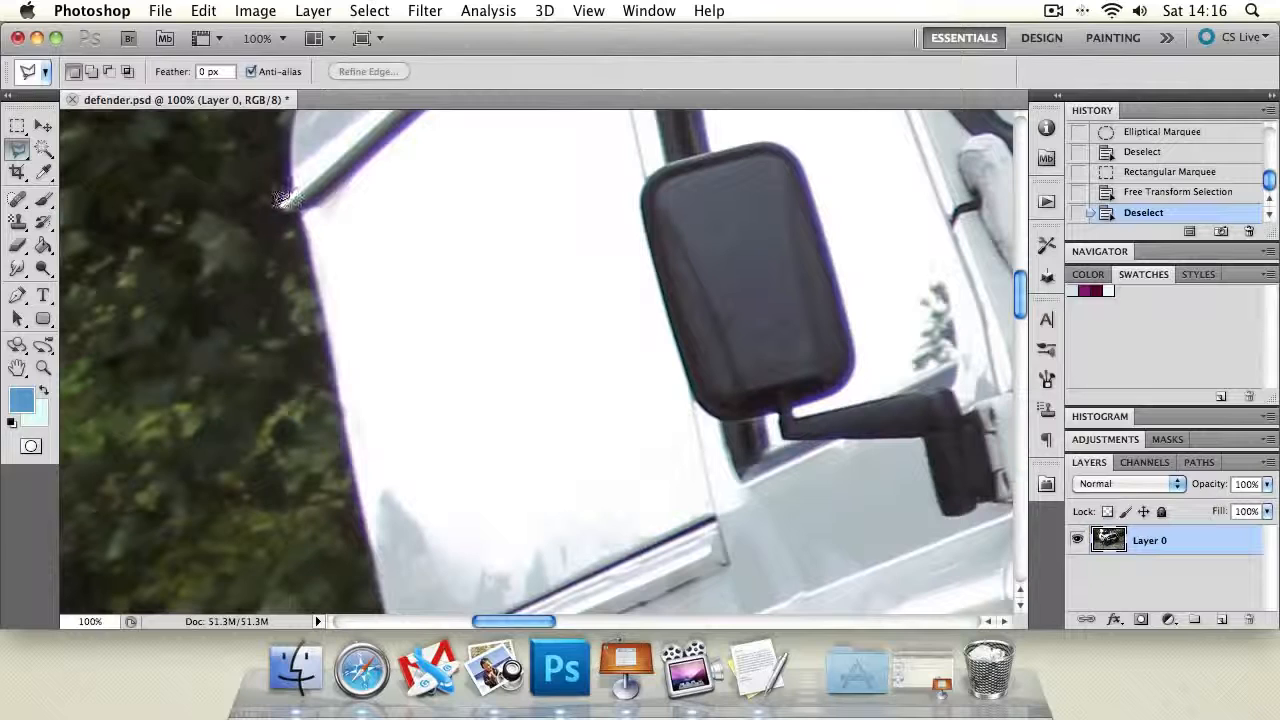
left_click(17, 149)
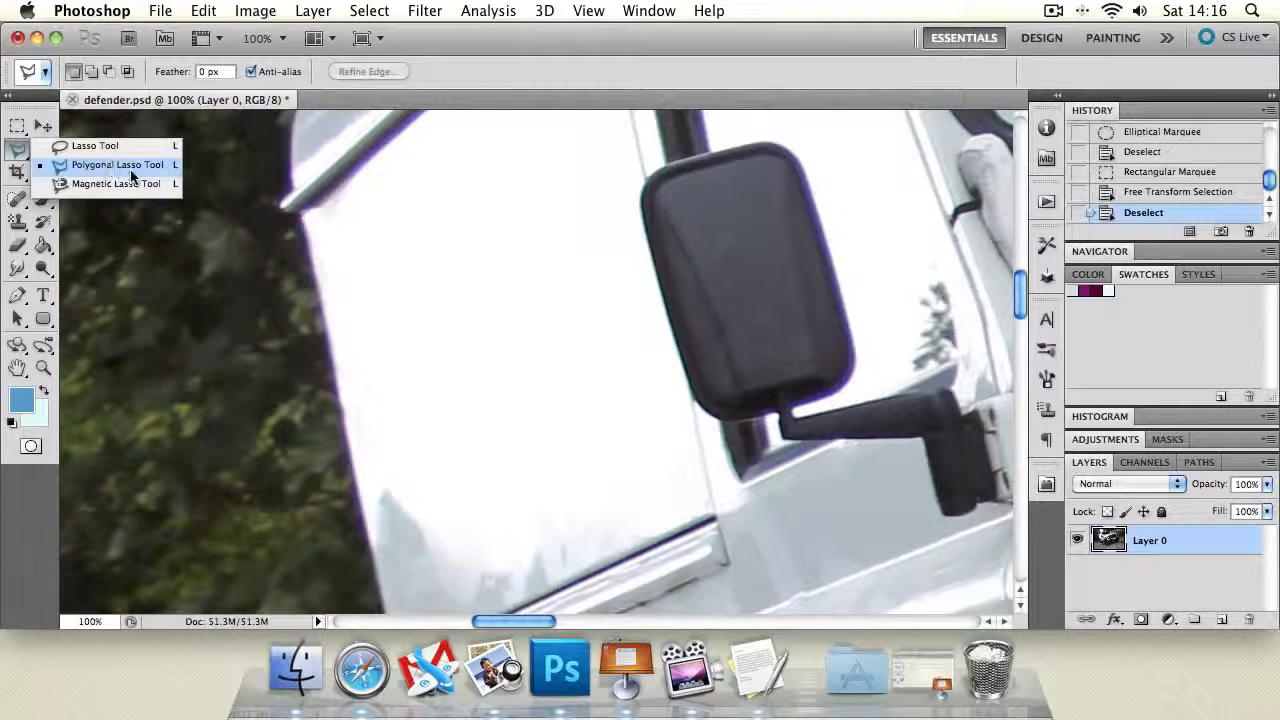
left_click(135, 168)
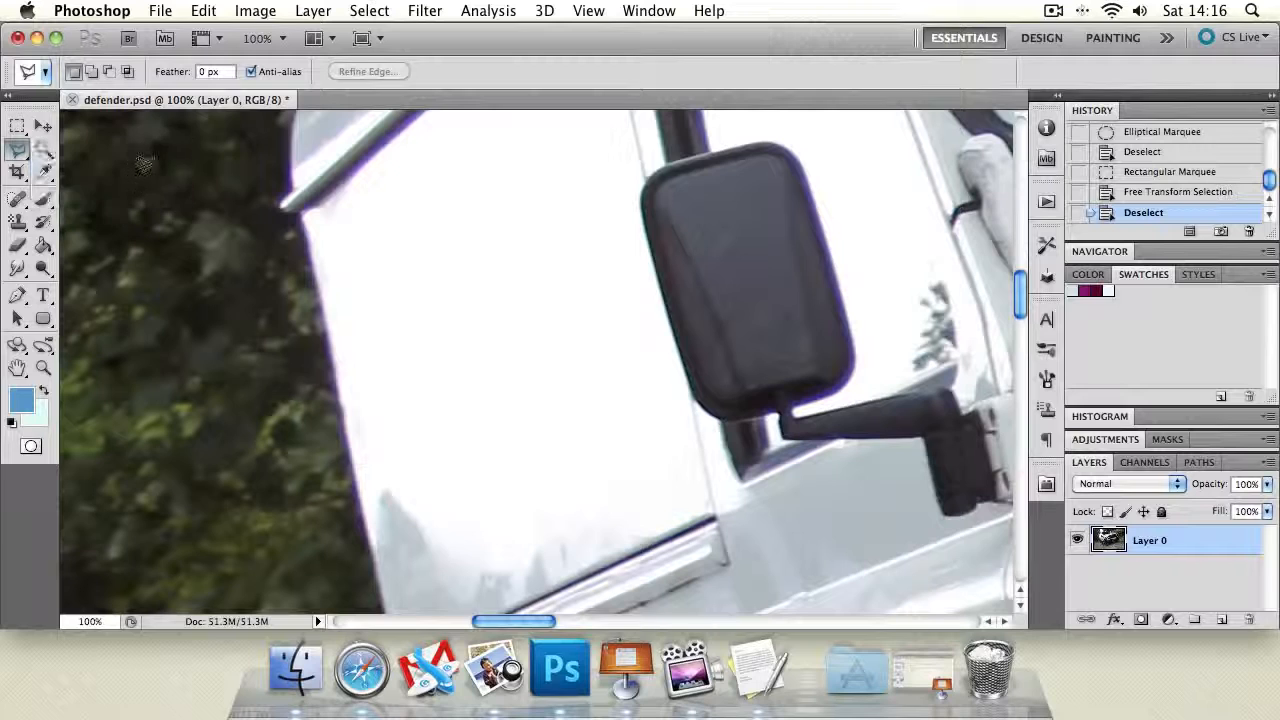
left_click(284, 206)
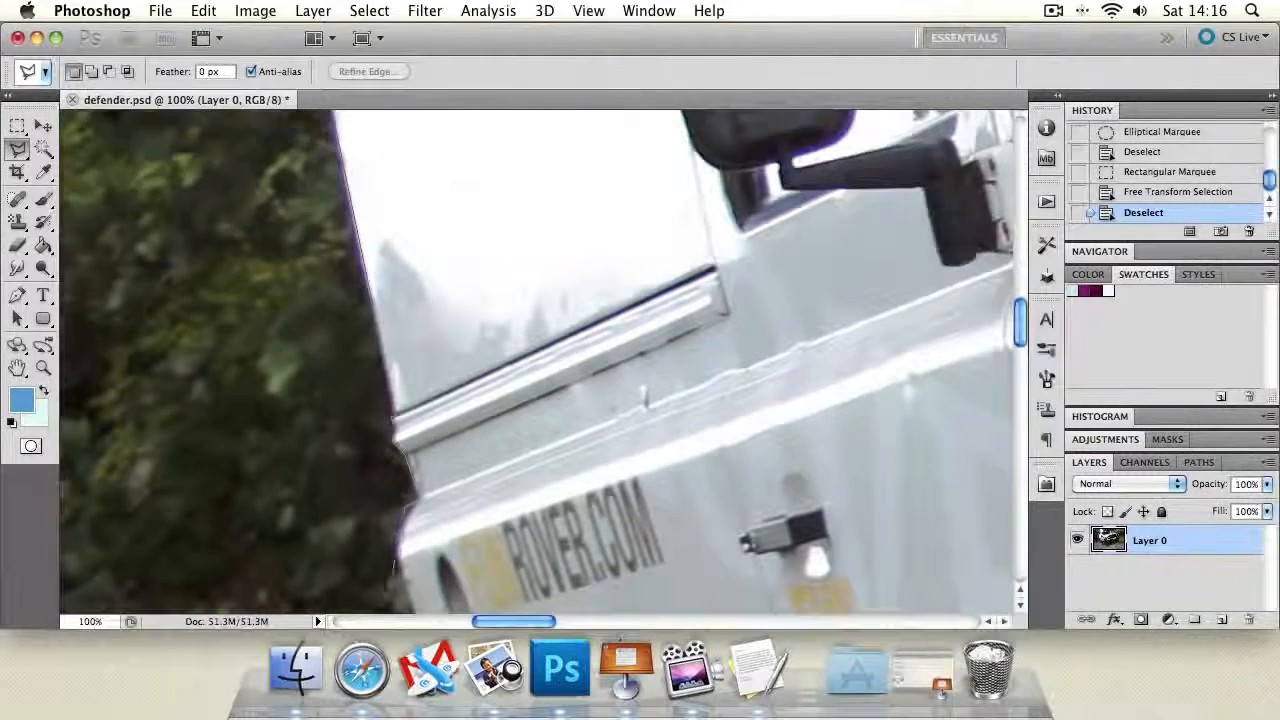
left_click_drag(408, 500, 395, 310)
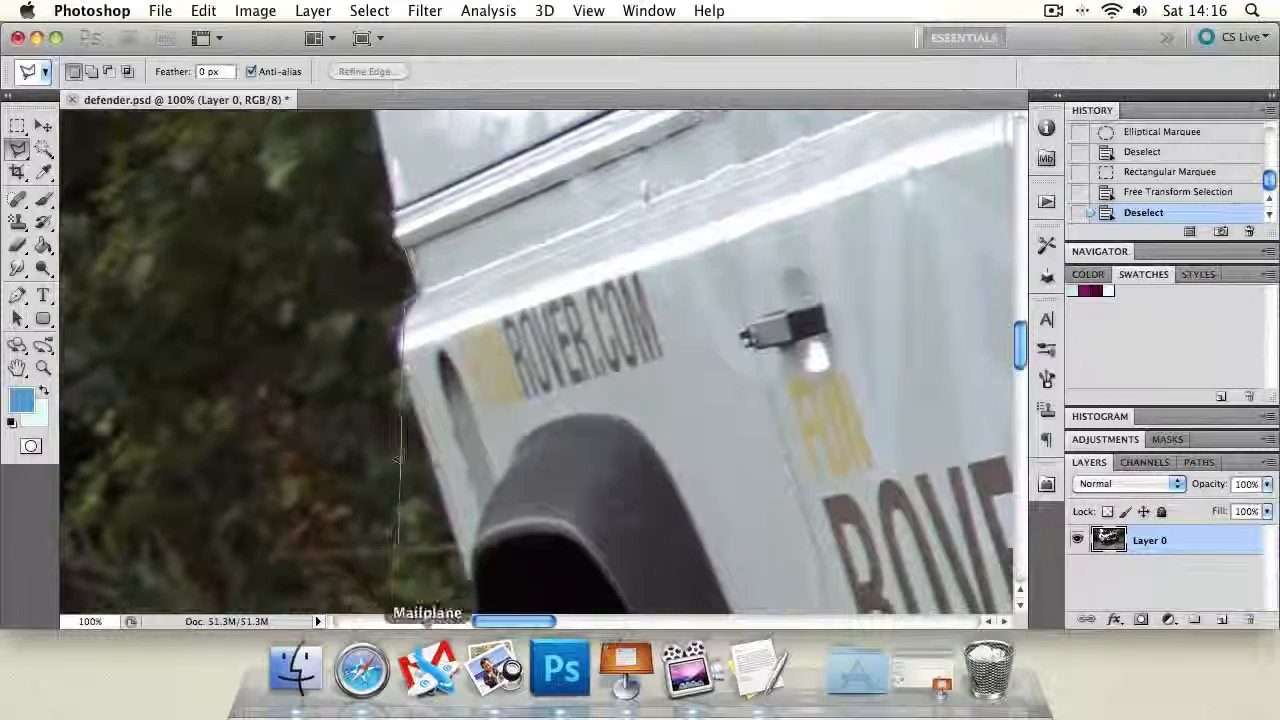
left_click(391, 317)
left_click(387, 338)
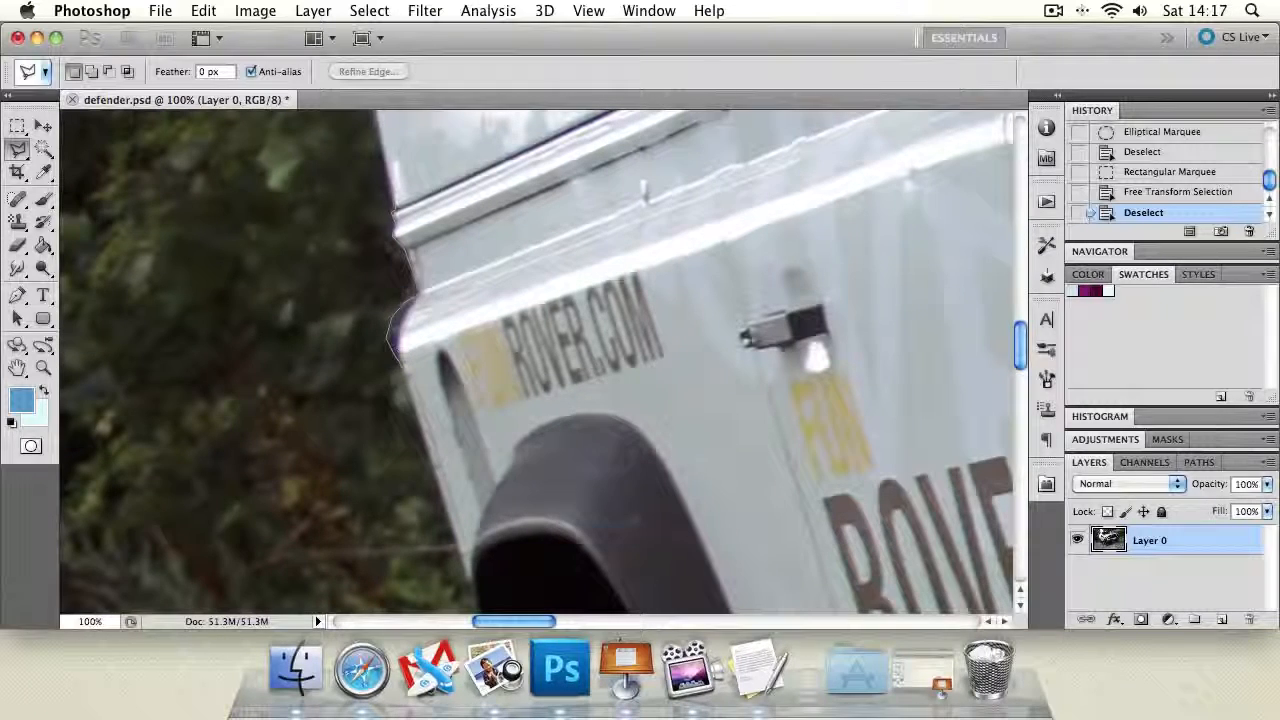
Step: Continue the lasso outline down the rear body panel and along the outer edge of the rear wheel arch
scroll(430, 330, "down", 5)
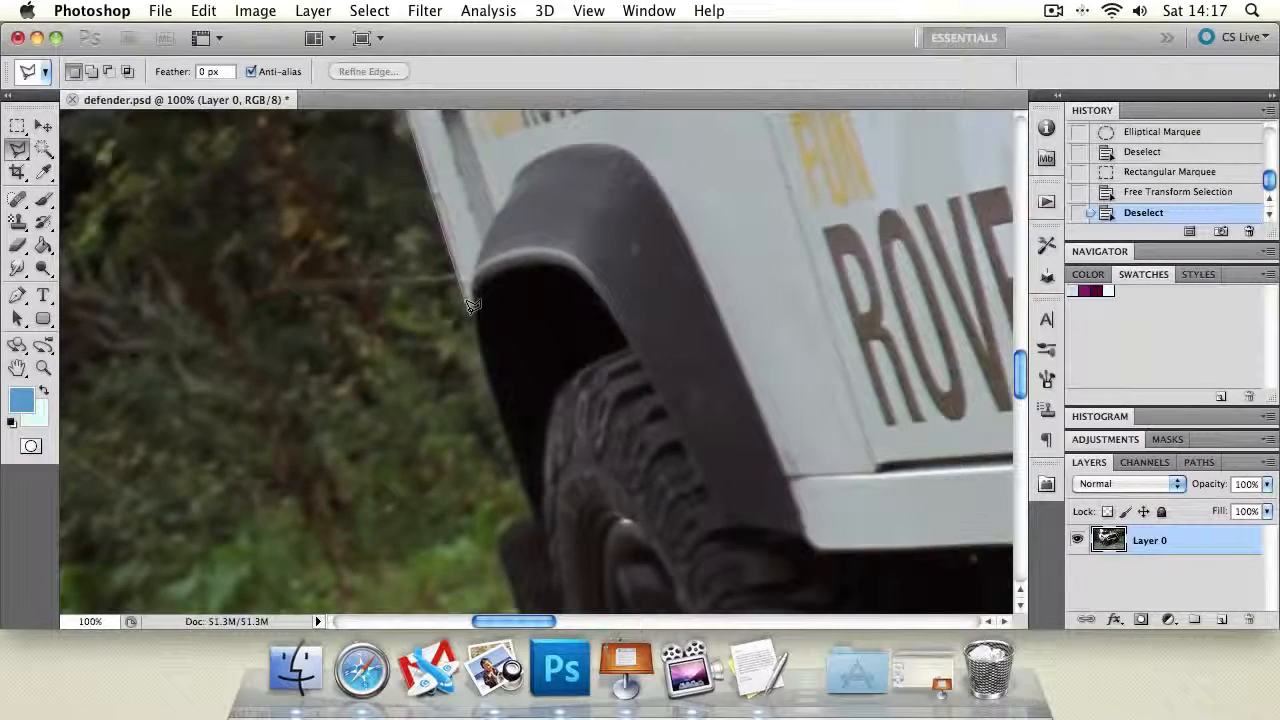
left_click(471, 308)
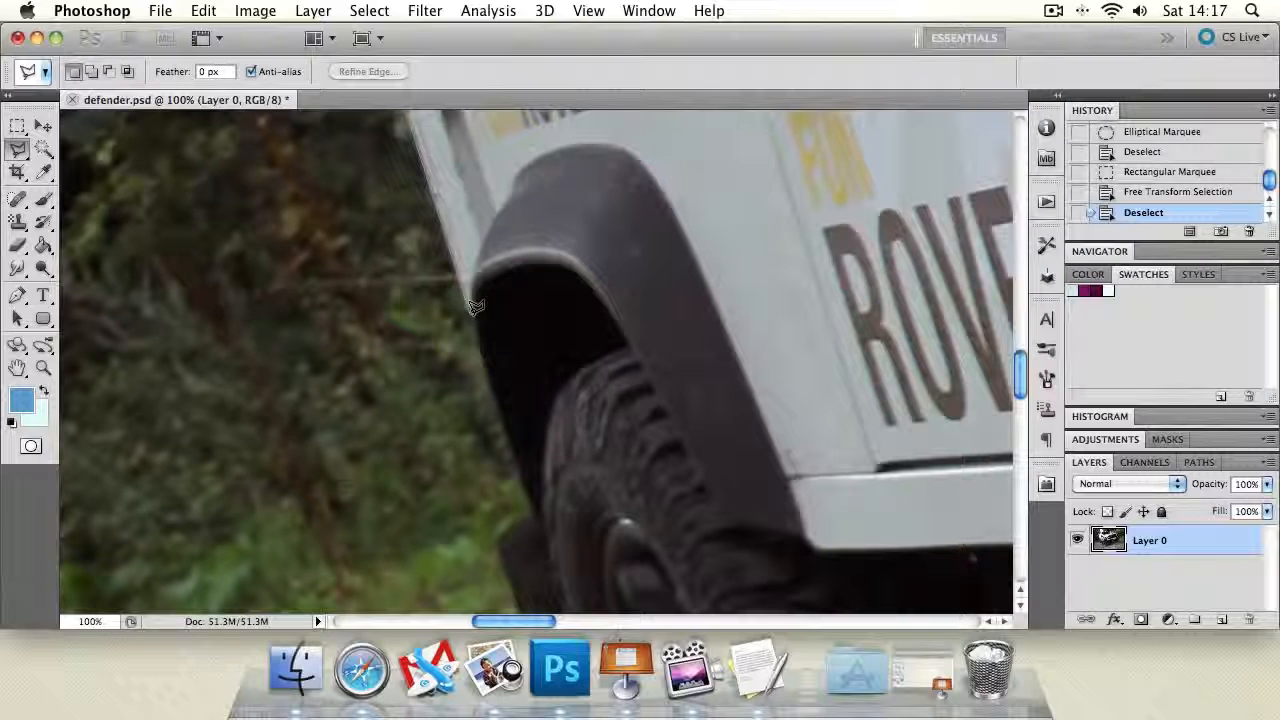
left_click(484, 358)
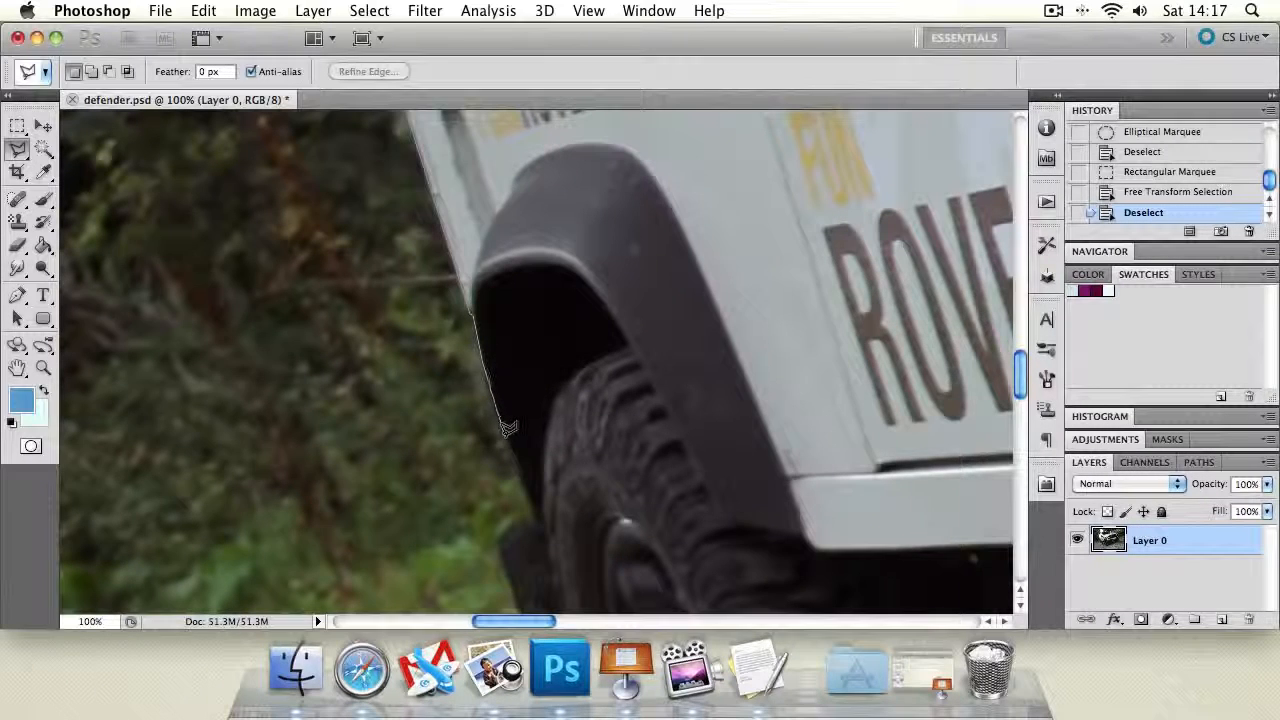
left_click(505, 427)
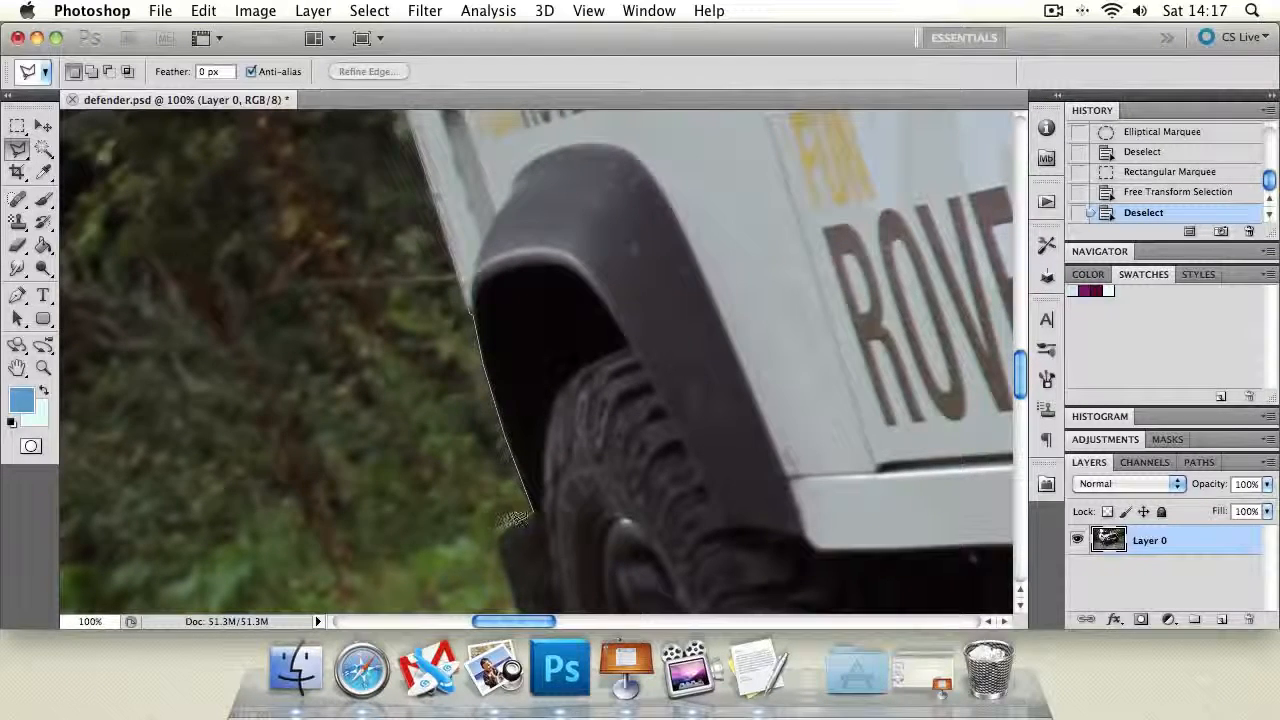
left_click(531, 510)
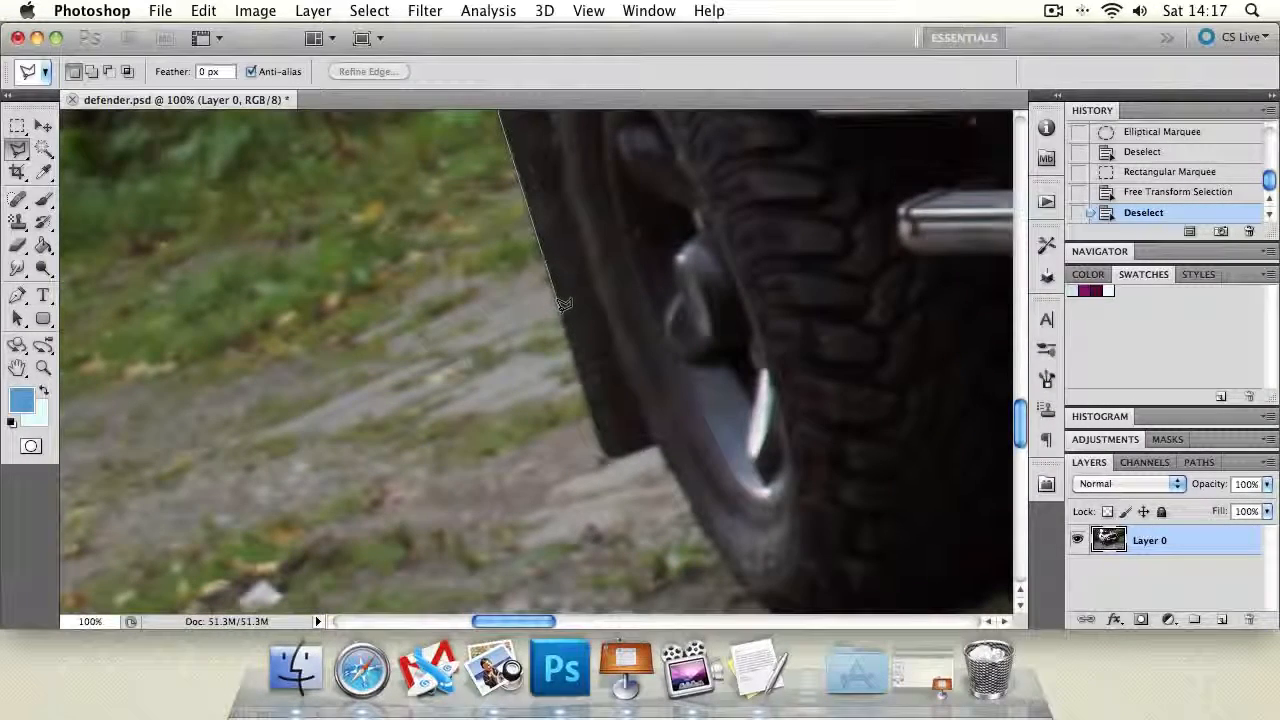
Step: Trace around the mudflap and rear wheel and close the lasso selection around the background behind the car
left_click(563, 304)
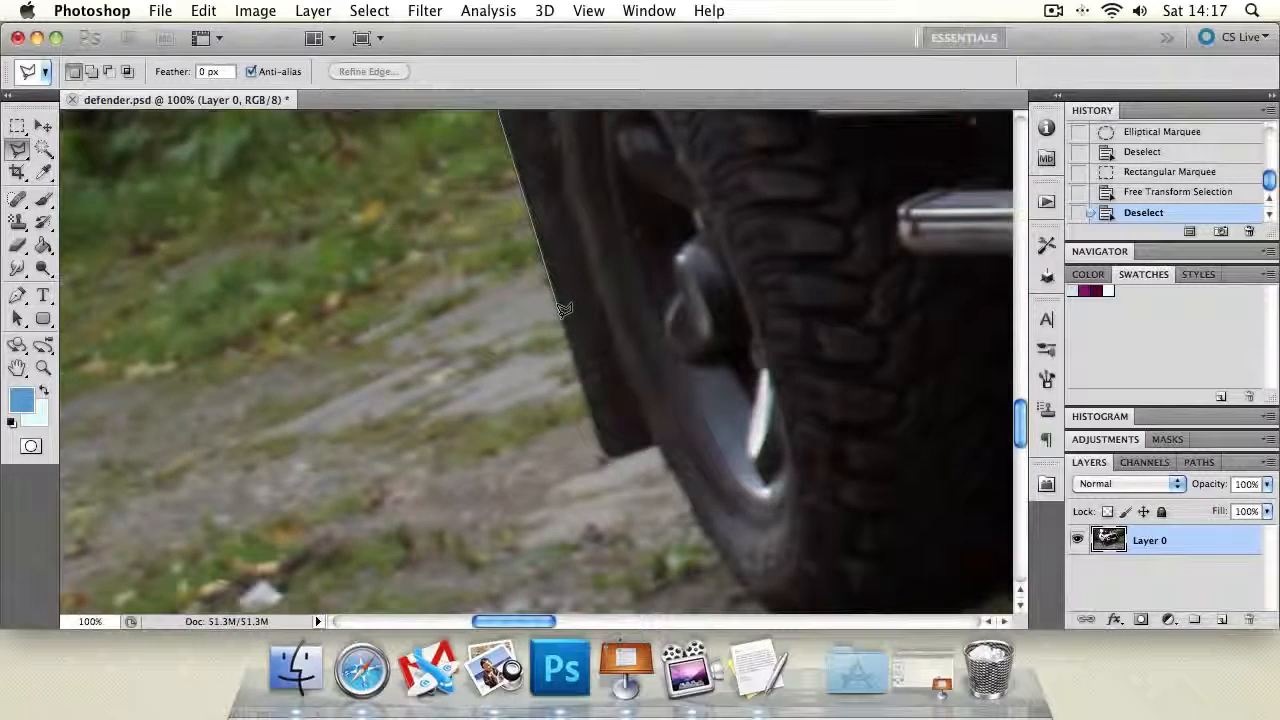
left_click(609, 449)
left_click(659, 439)
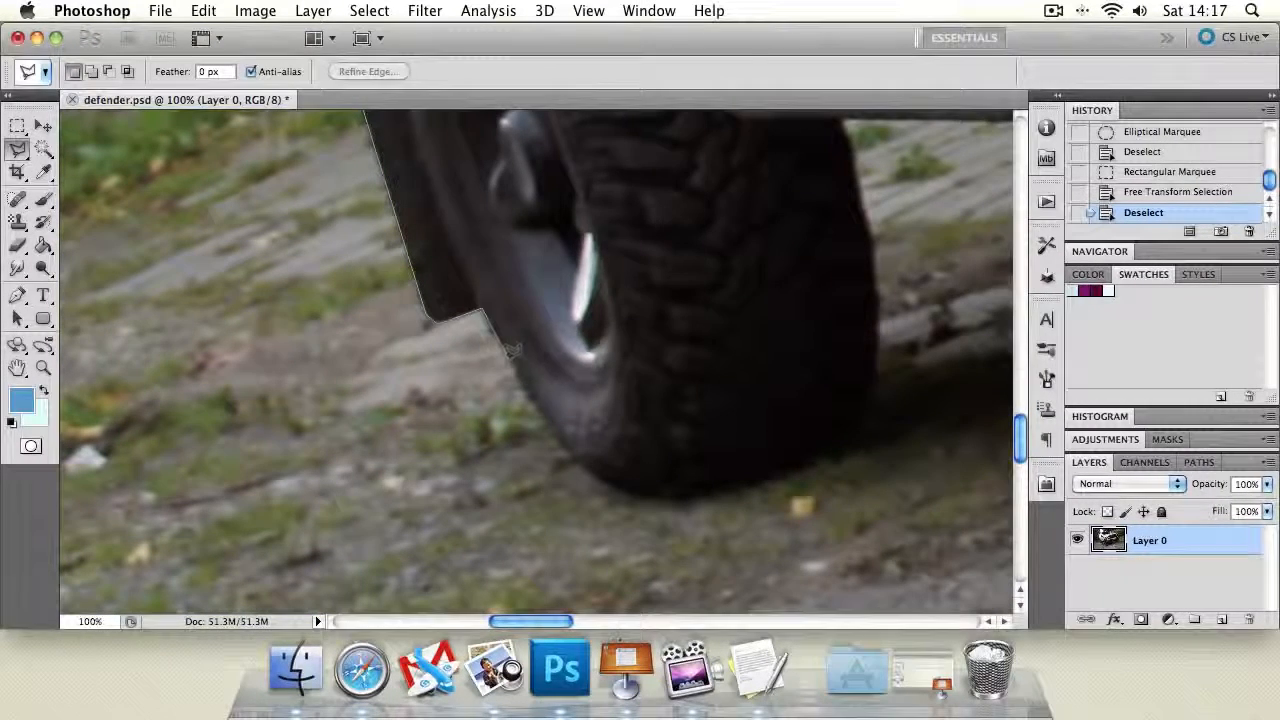
mouse_move(548, 415)
left_mouse_down()
mouse_move(600, 472)
mouse_move(662, 492)
mouse_move(860, 438)
mouse_move(857, 672)
mouse_move(846, 480)
mouse_move(5, 455)
mouse_move(297, 403)
mouse_move(275, 630)
mouse_move(210, 400)
mouse_move(171, 166)
mouse_move(537, 20)
mouse_move(943, 400)
mouse_move(1035, 380)
left_mouse_up()
double_click(629, 246)
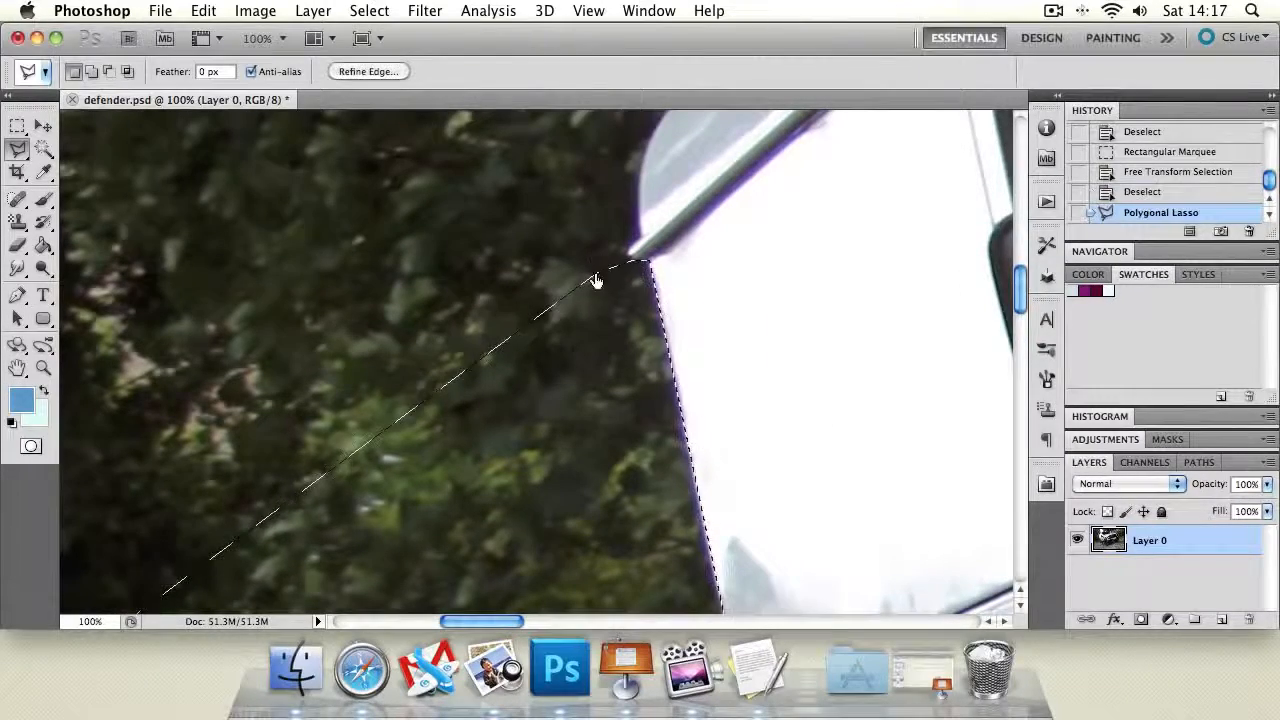
Step: Clear the selected background beside the car's rear end to transparency
key("z")
left_click(623, 349, "alt")
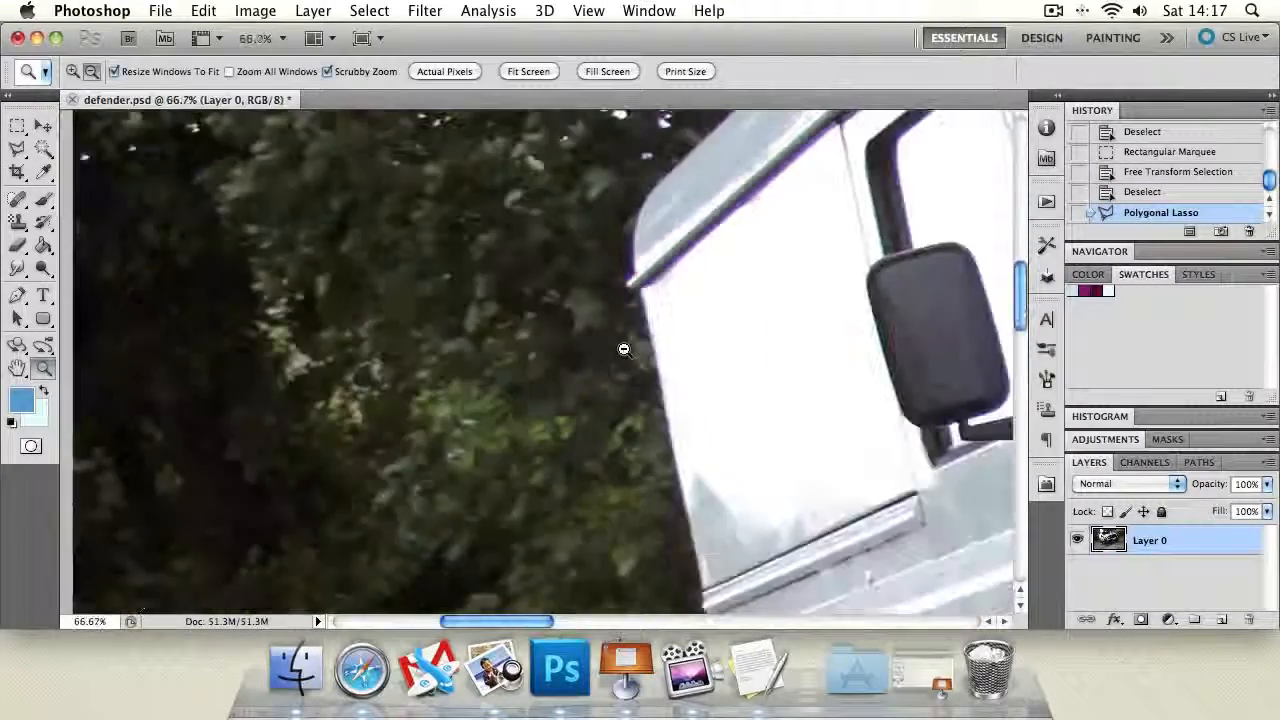
left_click(624, 355, "alt")
left_click(624, 355, "alt")
left_click(627, 362, "alt")
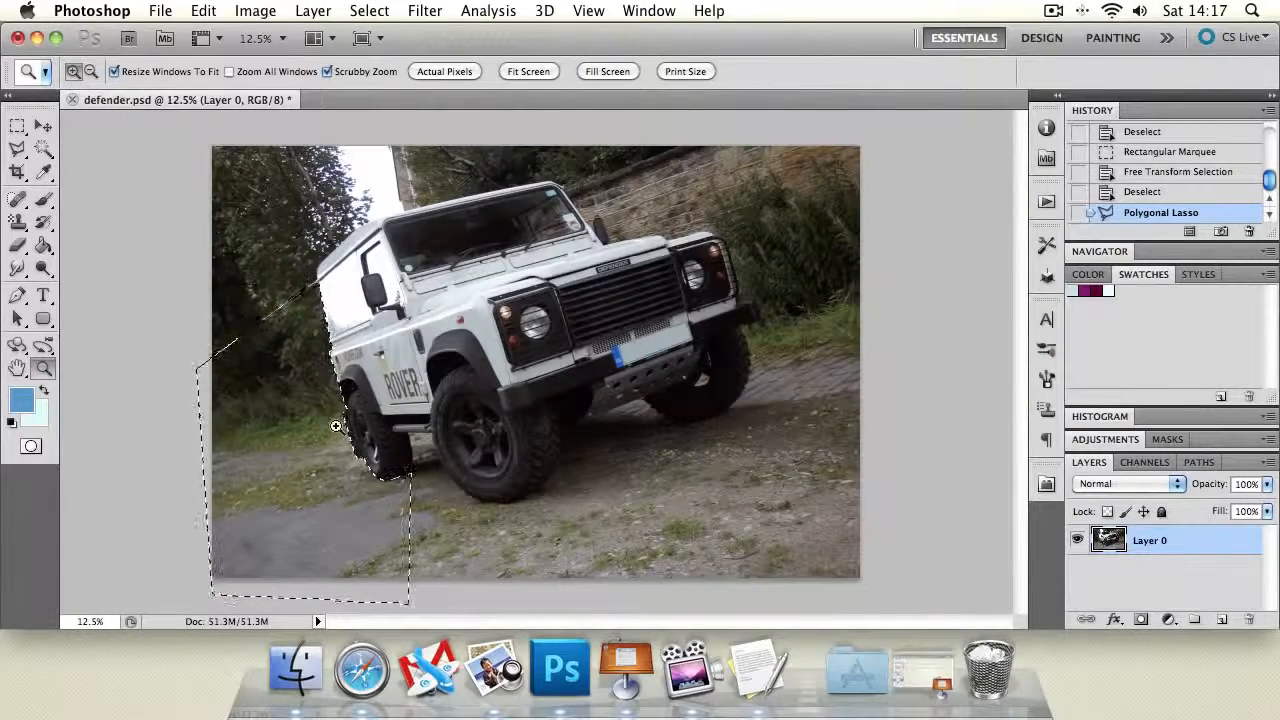
key("Delete")
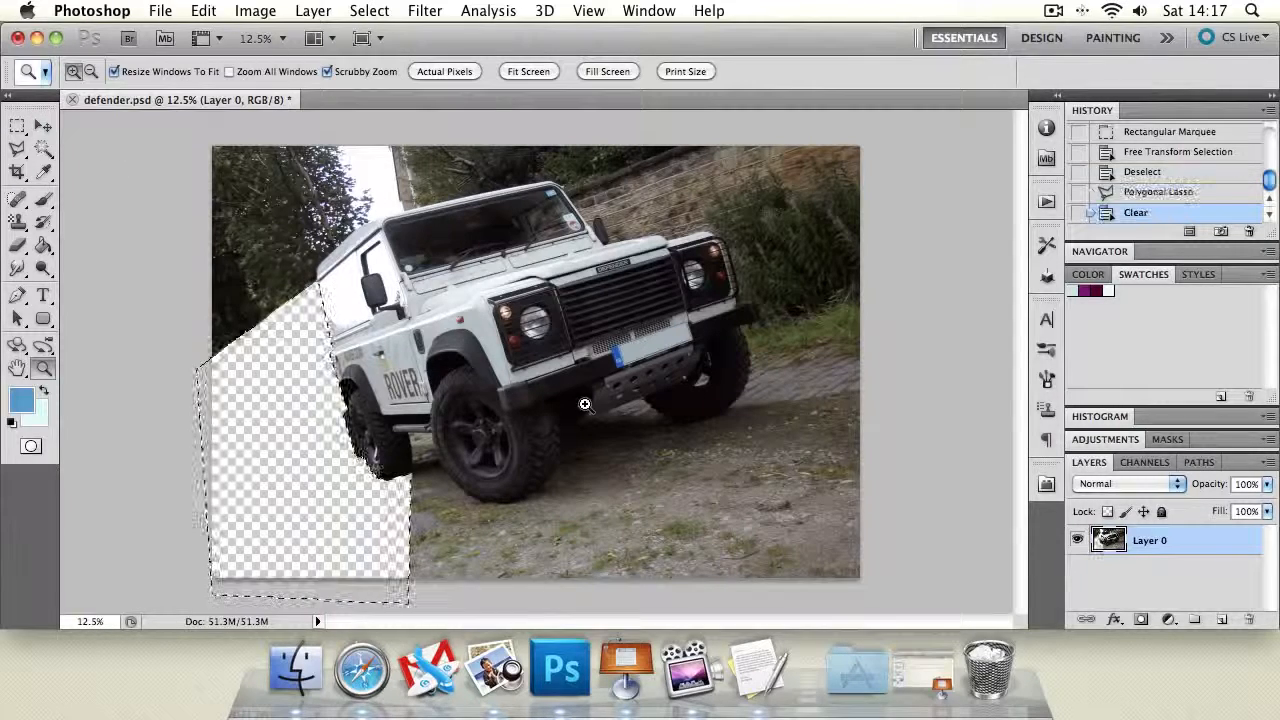
Step: Deselect the cleared area, and undo both the deselection and the clearing
left_click(17, 148)
key("super+d")
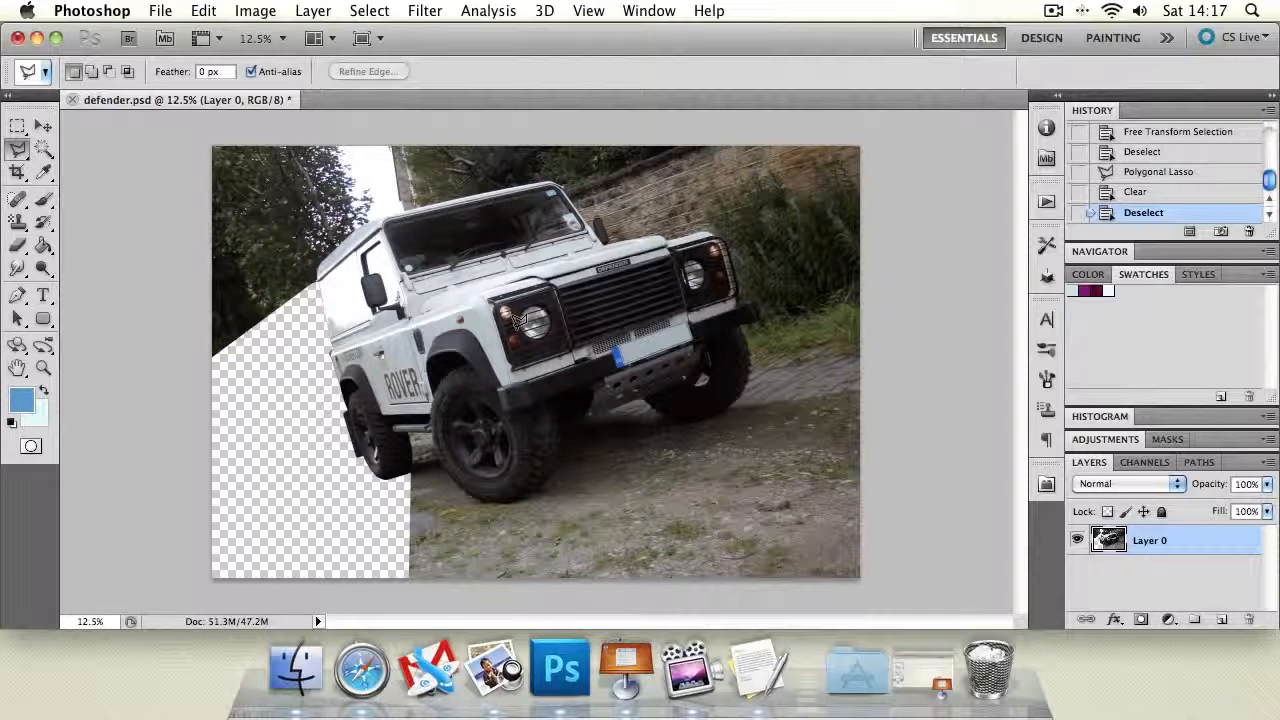
key("ctrl+alt+z")
key("ctrl+alt+z")
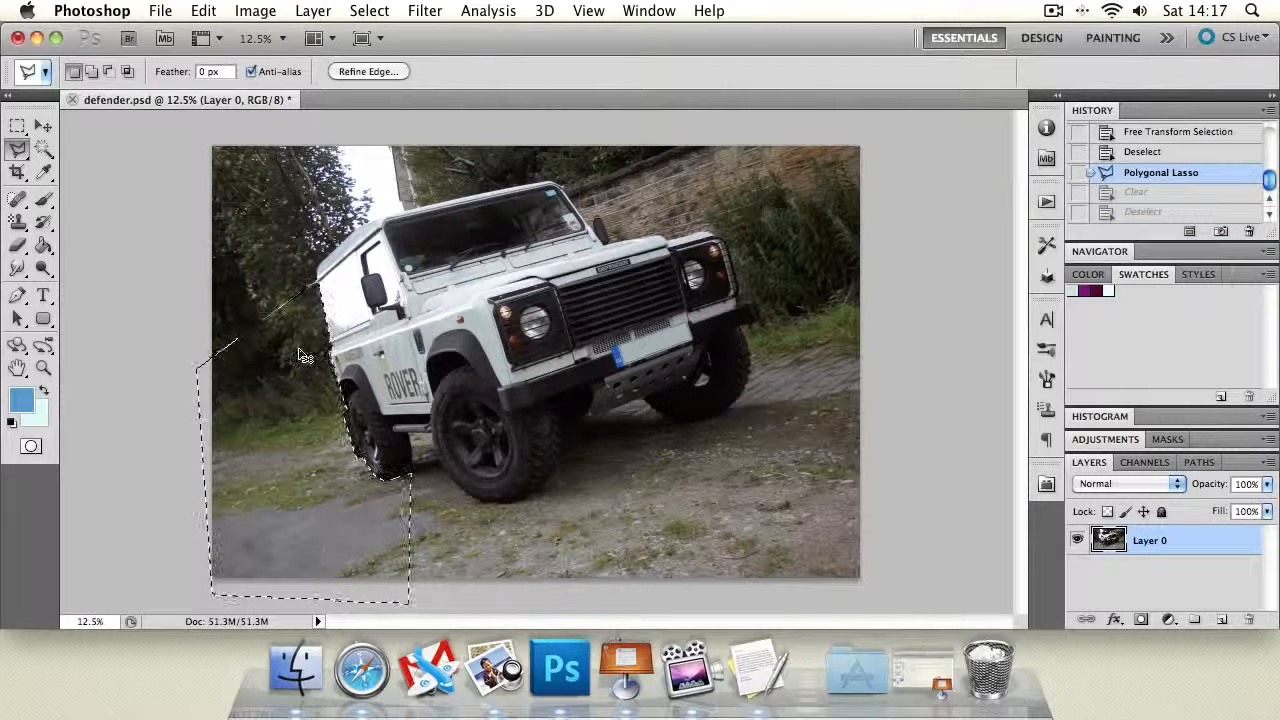
Step: Redo the clearing of the background and nudge the selection outline slightly to the left
key("ctrl+shift+z")
key("Left")
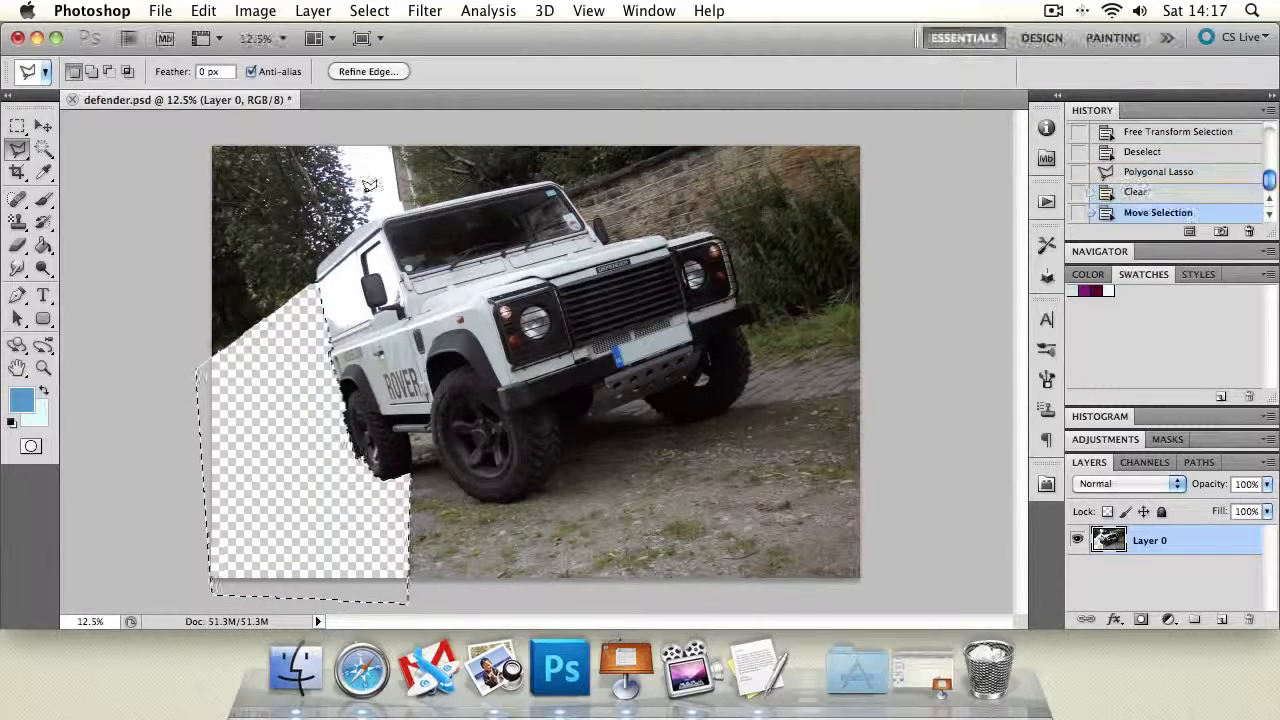
Step: Try starting a new Polygonal Lasso selection on the bonnet without adding to the existing one, and undo it
left_click(573, 293)
left_click(573, 293)
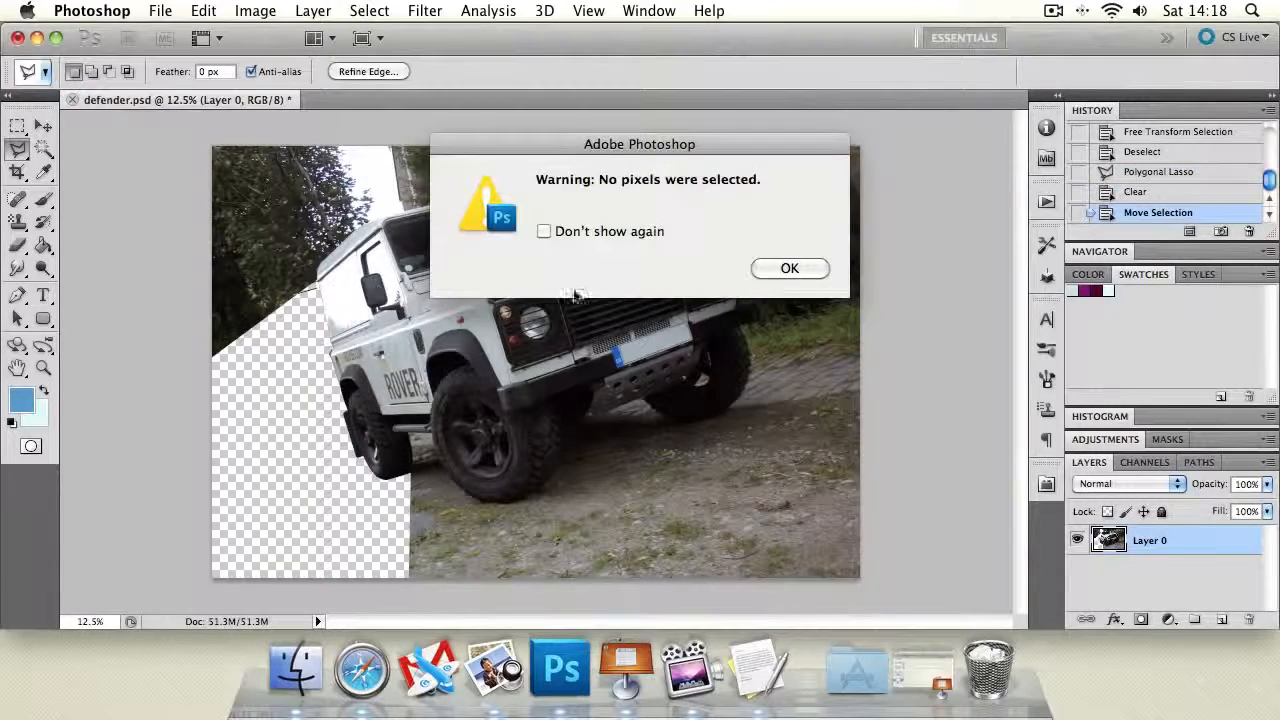
left_click(818, 266)
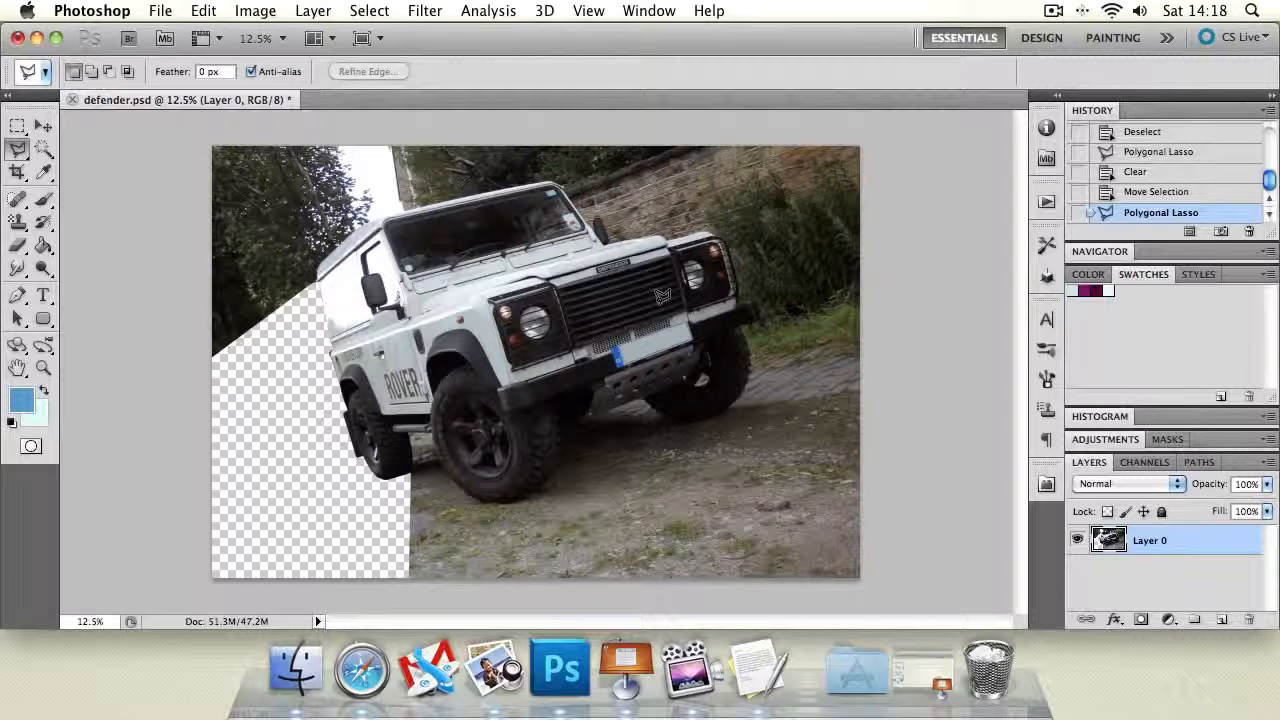
key("super+z")
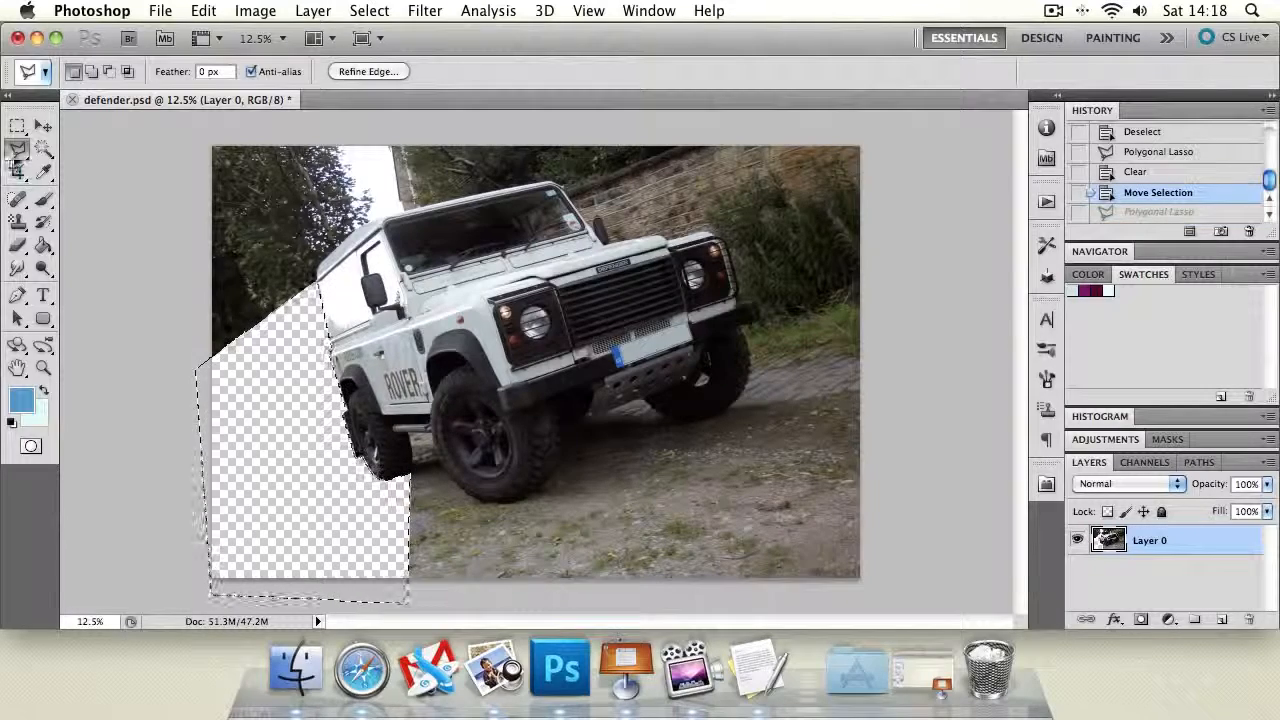
Step: Add the wall and bushes above the bonnet and headlight to the selection with the Polygonal Lasso, clear them and deselect
key("shift")
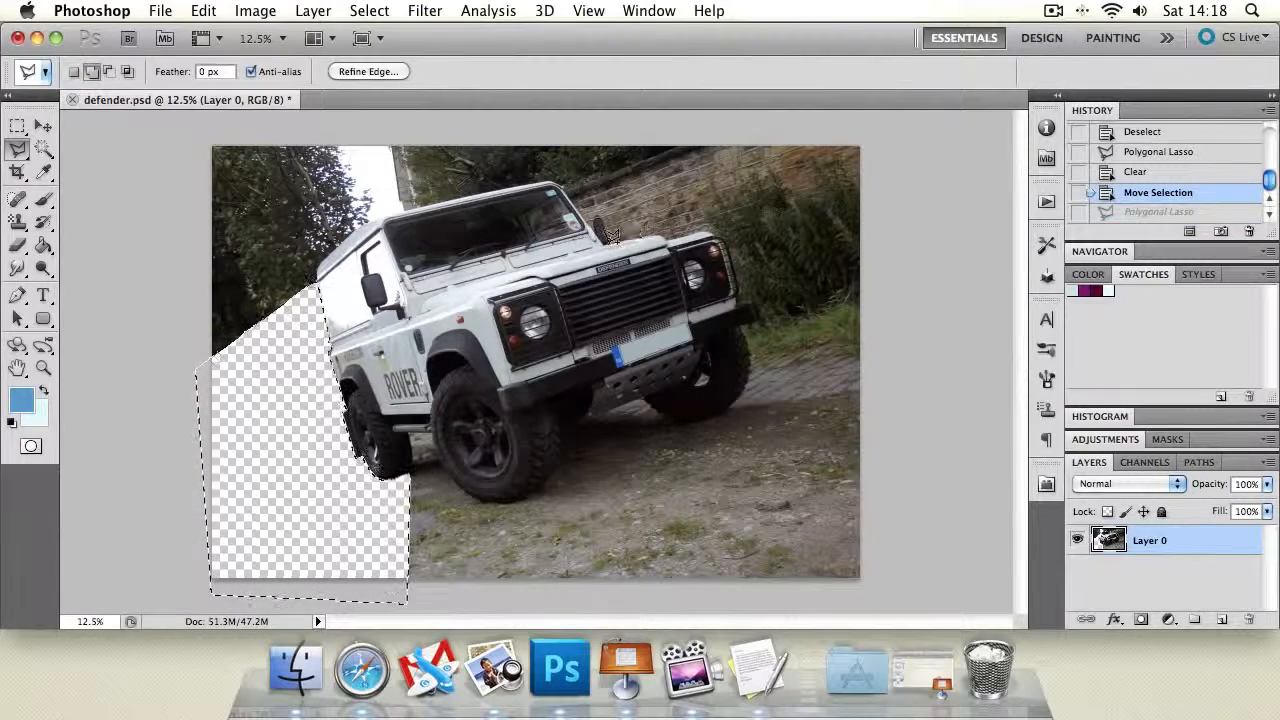
left_click(610, 232)
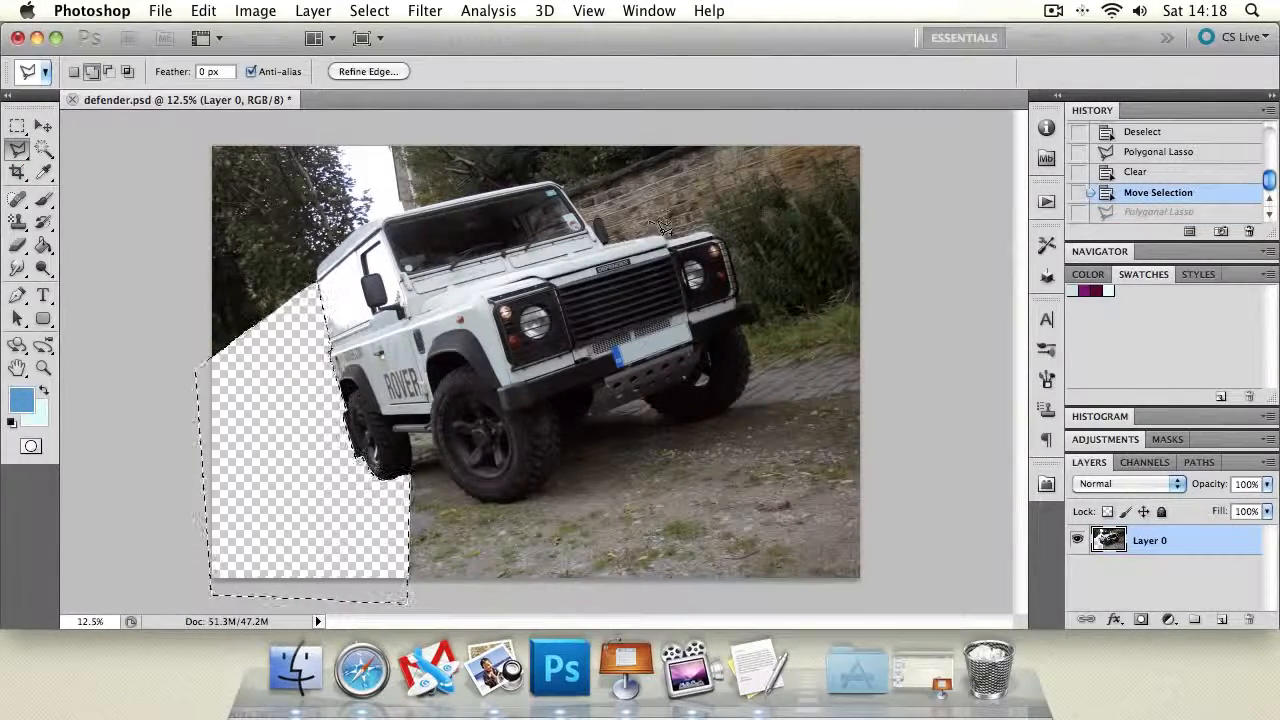
left_click(728, 243)
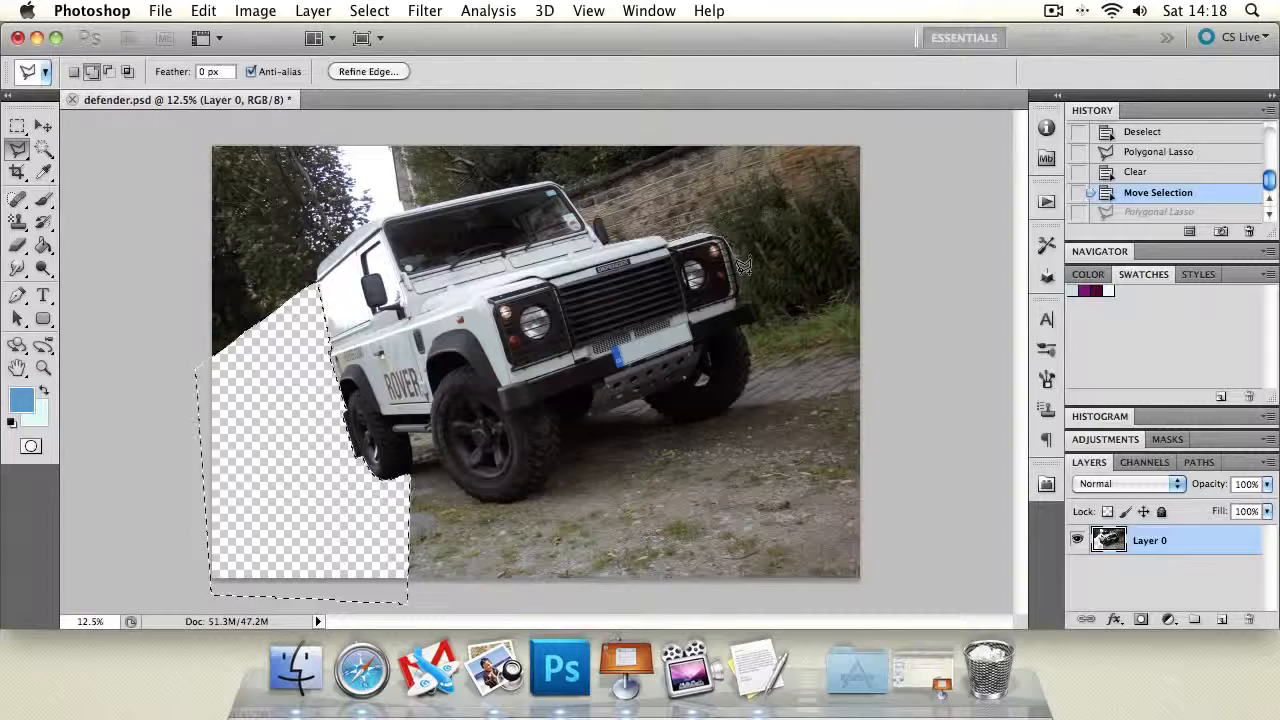
left_click(738, 290)
left_click(978, 292)
left_click(919, 144)
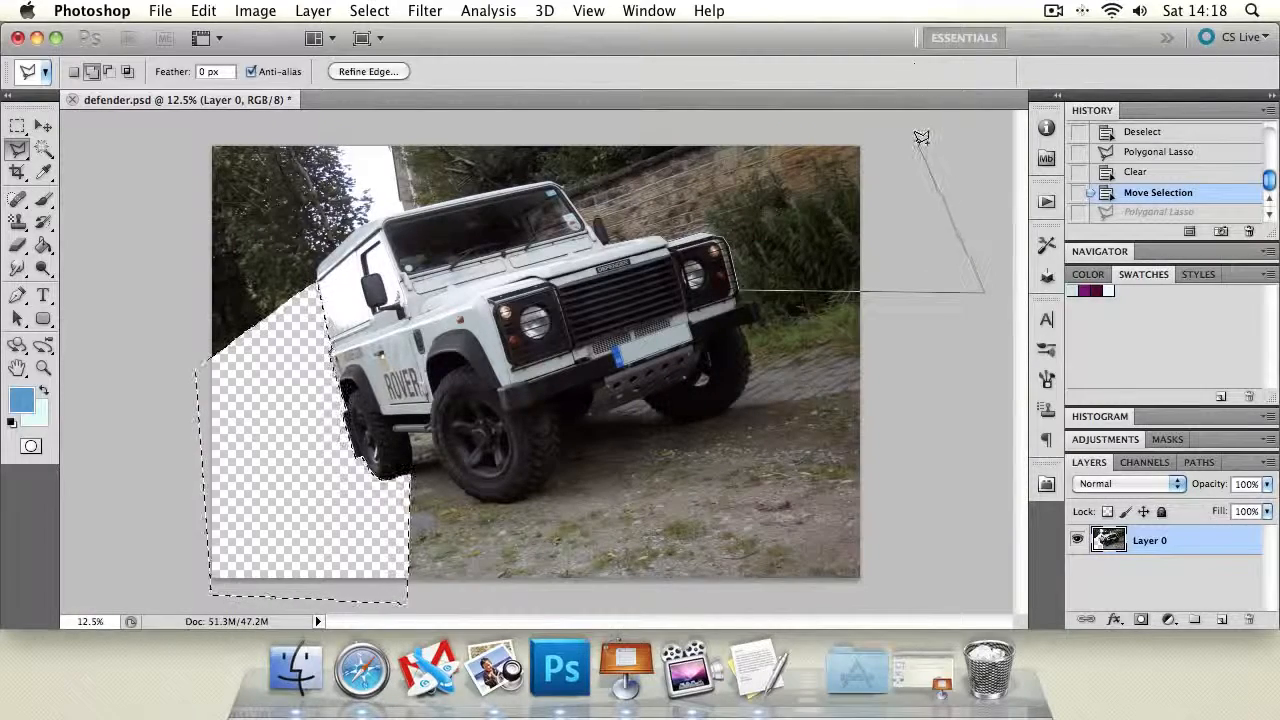
left_click(540, 131)
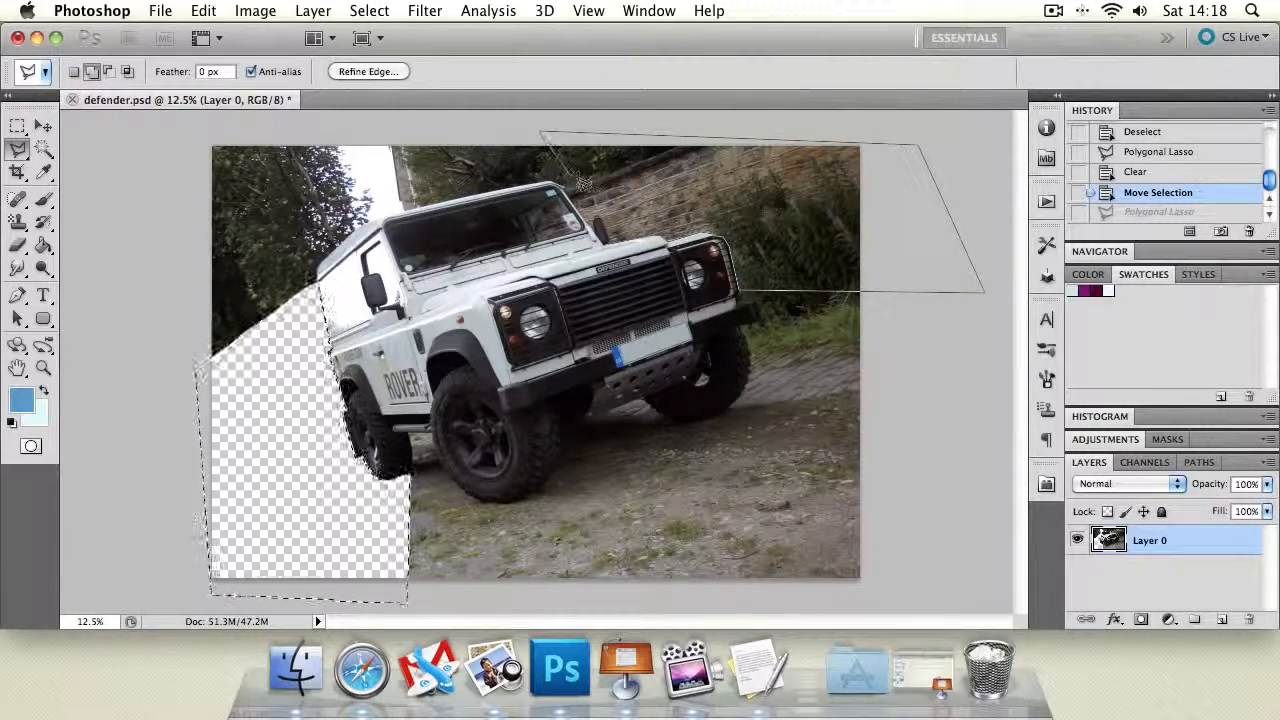
left_click(612, 228)
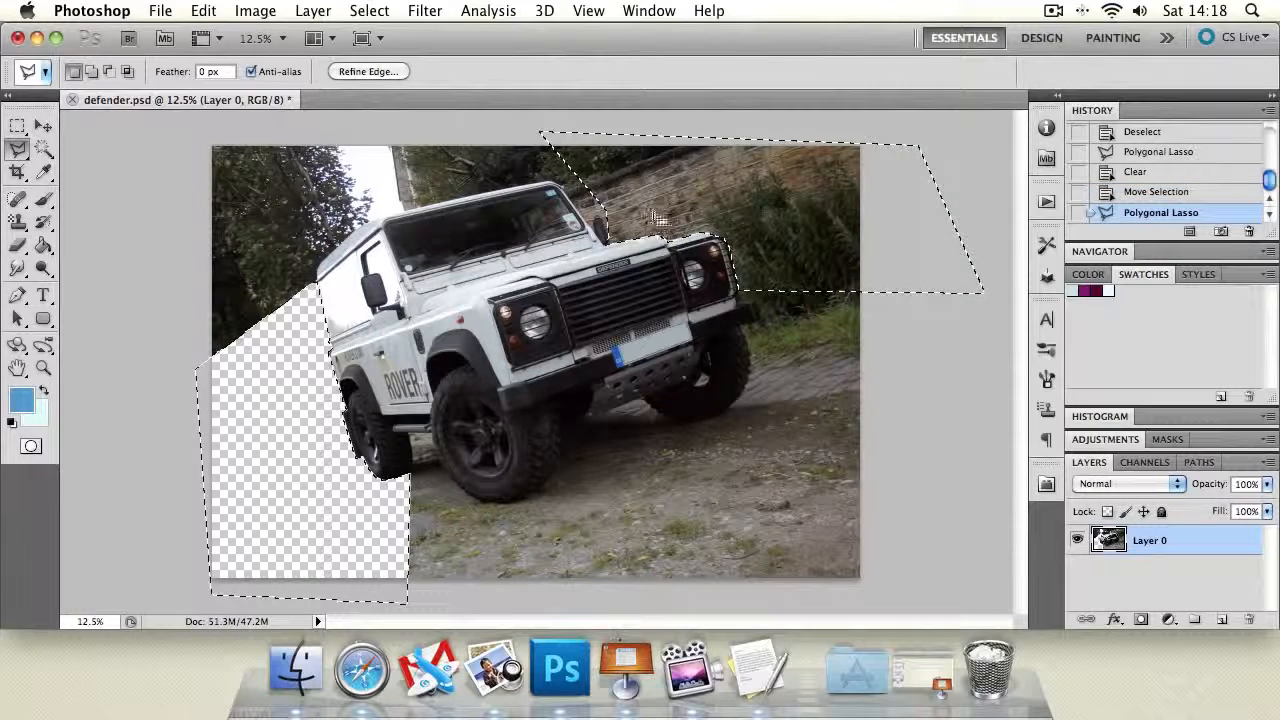
key("Delete")
key("super+d")
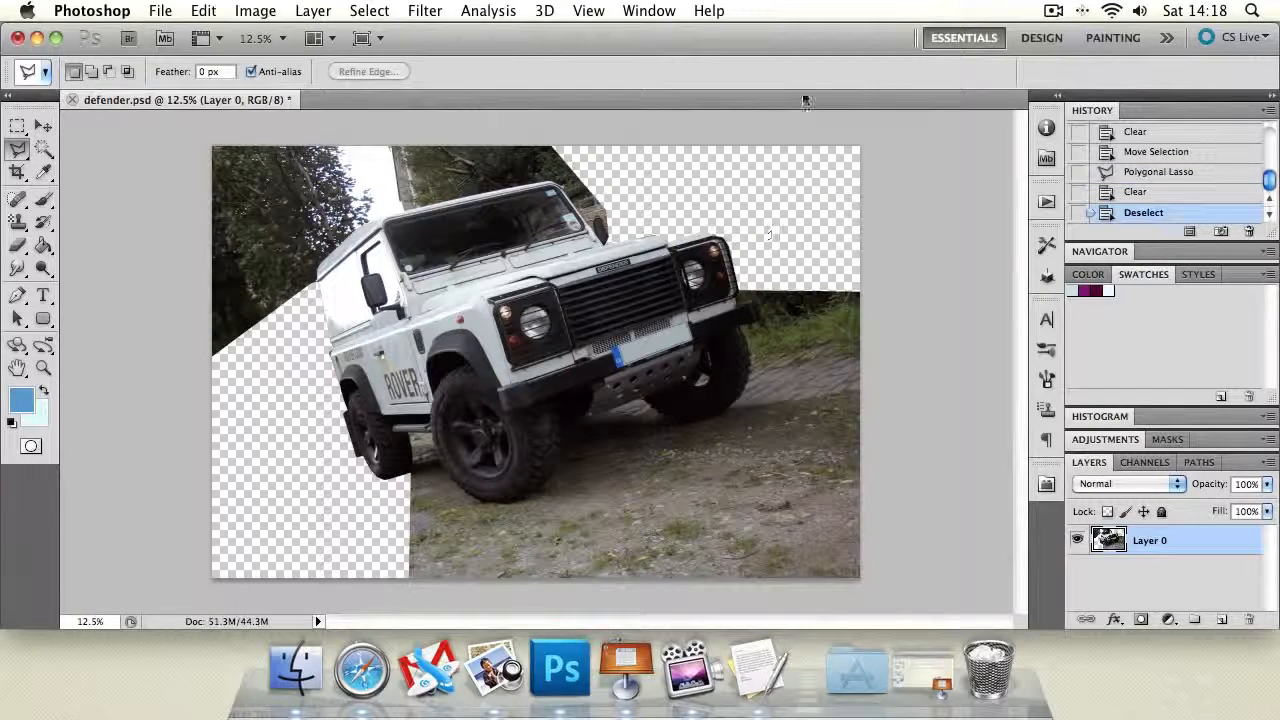
Step: Select the grass verge and gravel beside the front bumper out to the photo's edge with the Polygonal Lasso, clear them and deselect
left_click(764, 290)
left_click(760, 572)
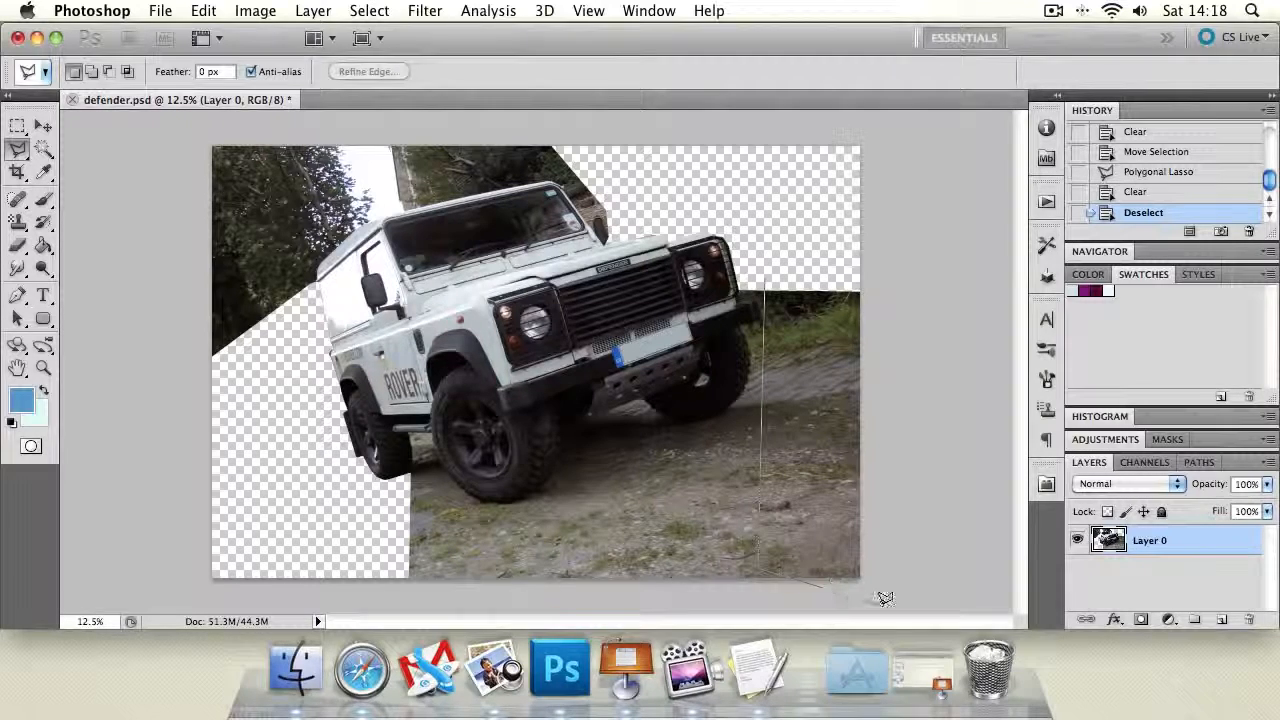
left_click(882, 605)
left_click(940, 520)
left_click(932, 388)
left_click(893, 268)
double_click(770, 276)
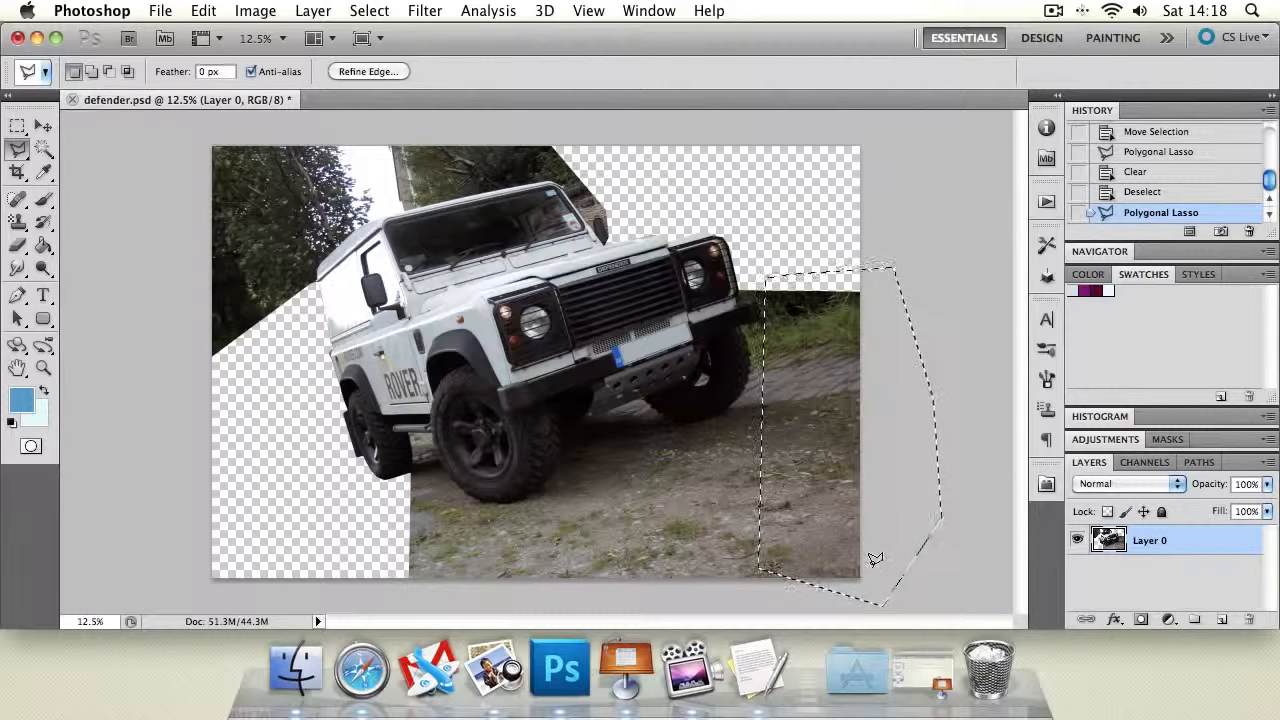
key("Delete")
key("super+d")
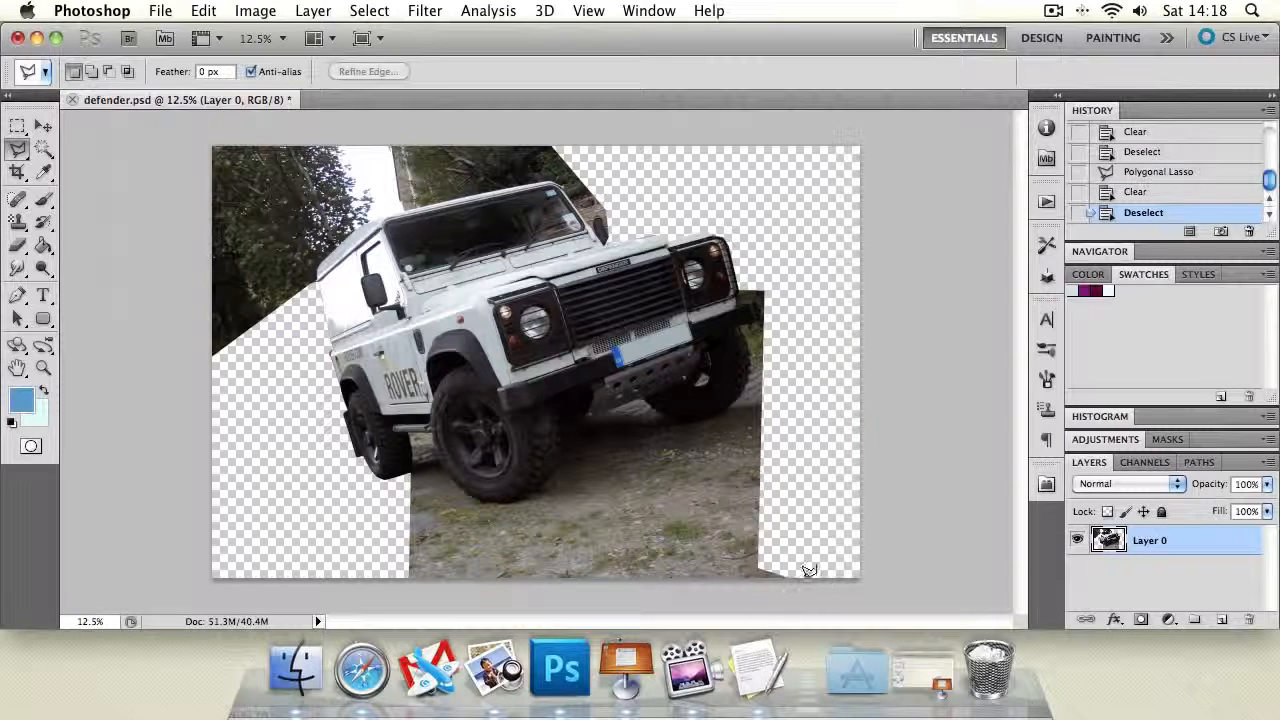
Step: Select the gravel strip below the wheels along the photo's lower edge with the Polygonal Lasso, clear it and deselect
left_click(820, 507)
left_click(345, 520)
left_click(345, 610)
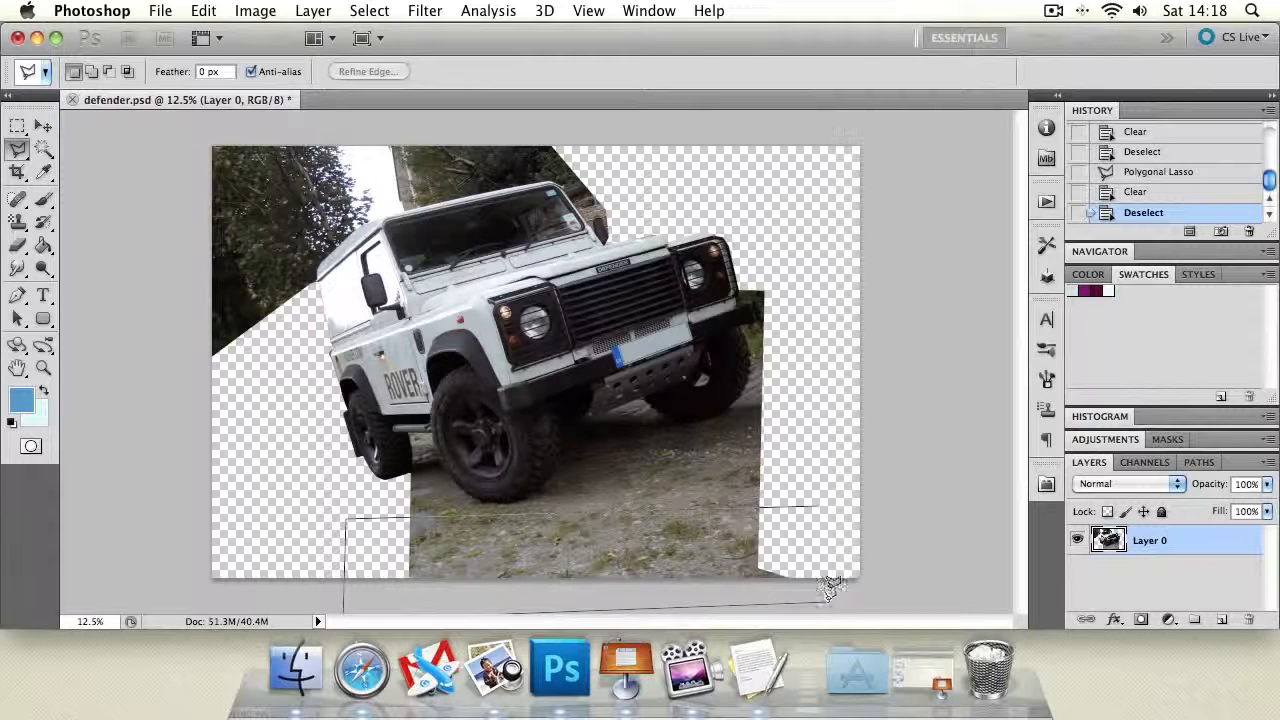
left_click(834, 511)
key("Delete")
key("ctrl+d")
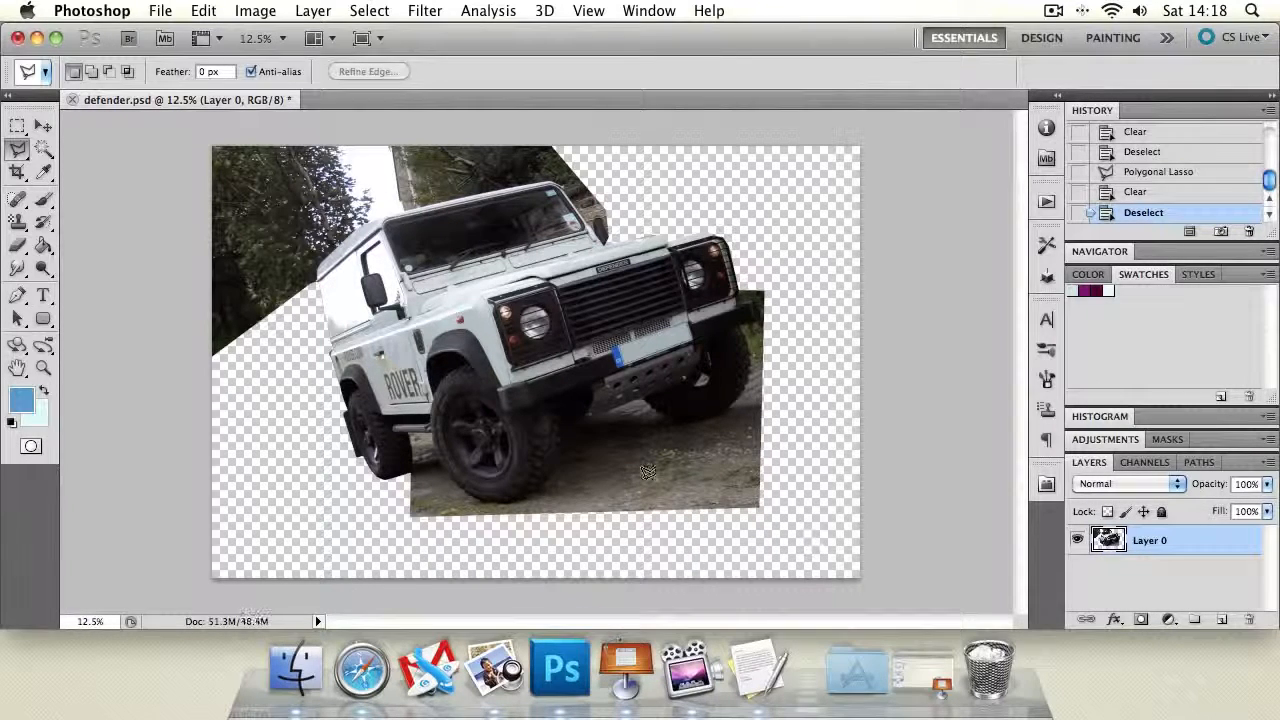
Step: Examine the roof edge and the windscreen's upper corner next to the bushes at 200% zoom
left_click(43, 368)
left_click(441, 230)
left_click(441, 230)
left_click(822, 541)
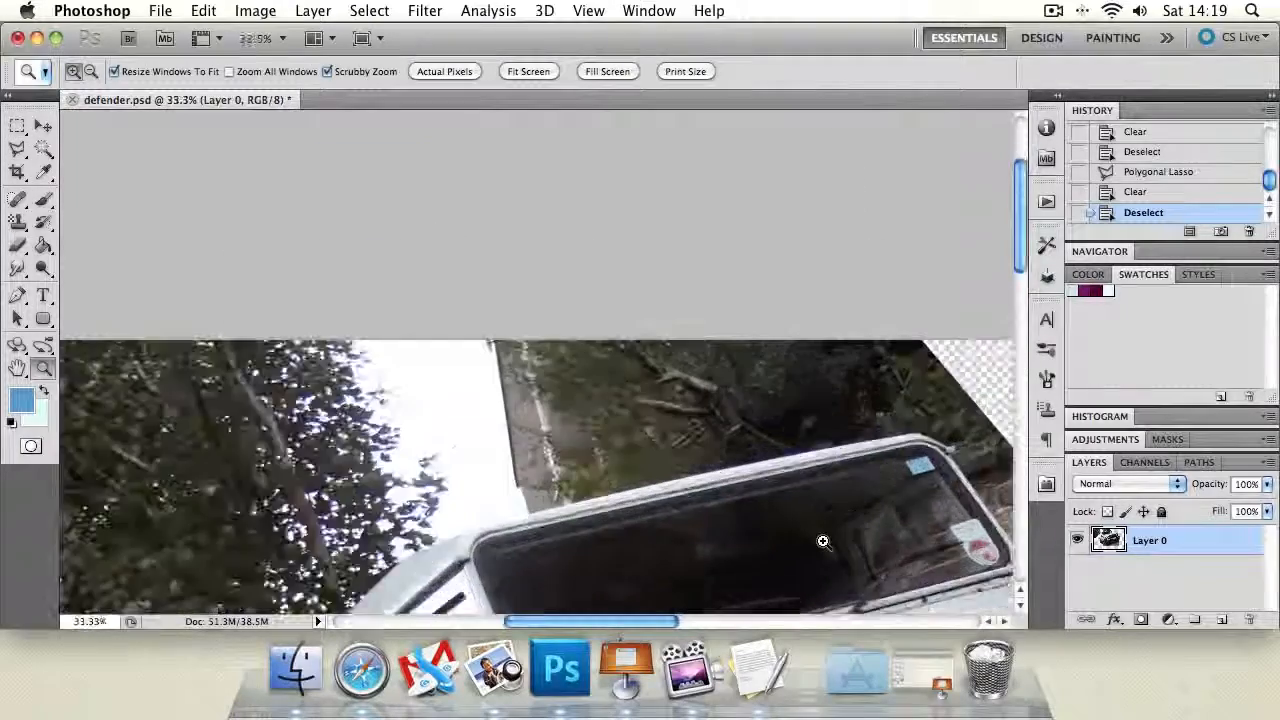
left_click(822, 541)
left_click(923, 471)
left_click(900, 462)
left_click(846, 446)
left_click(17, 368)
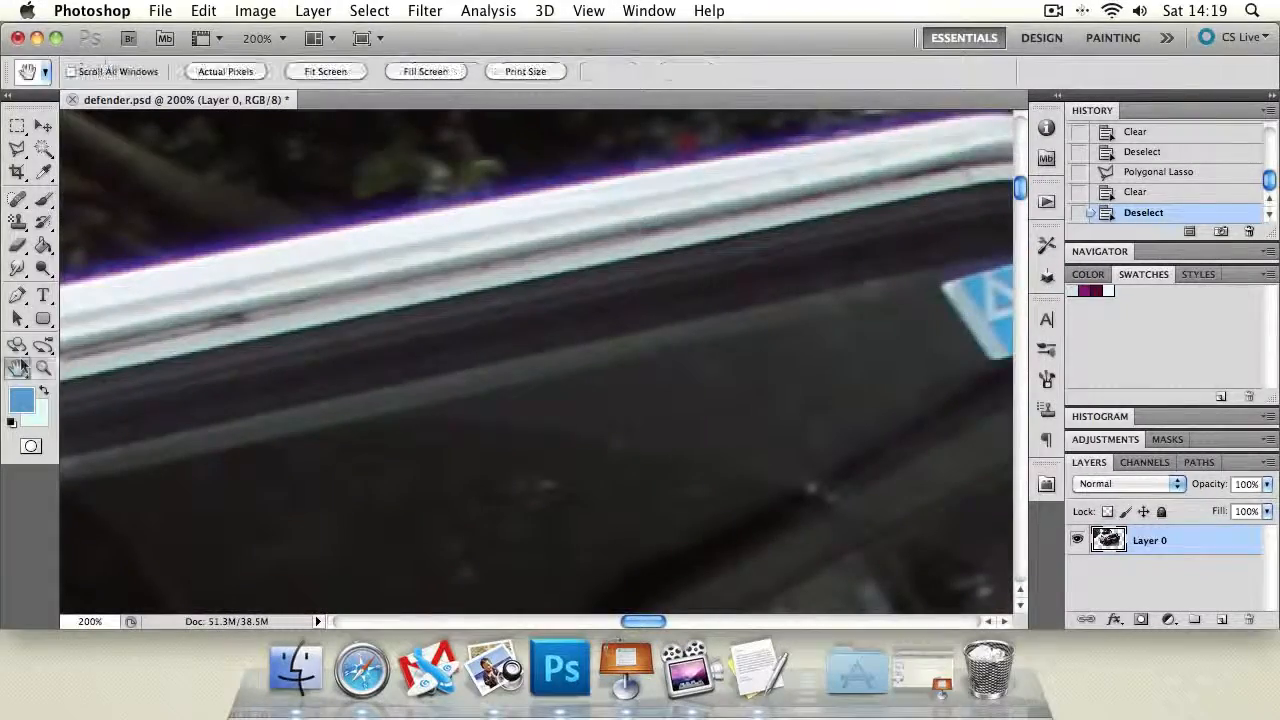
left_click_drag(694, 272, 428, 424)
mouse_move(822, 404)
left_mouse_down()
mouse_move(494, 386)
mouse_move(337, 347)
left_mouse_up()
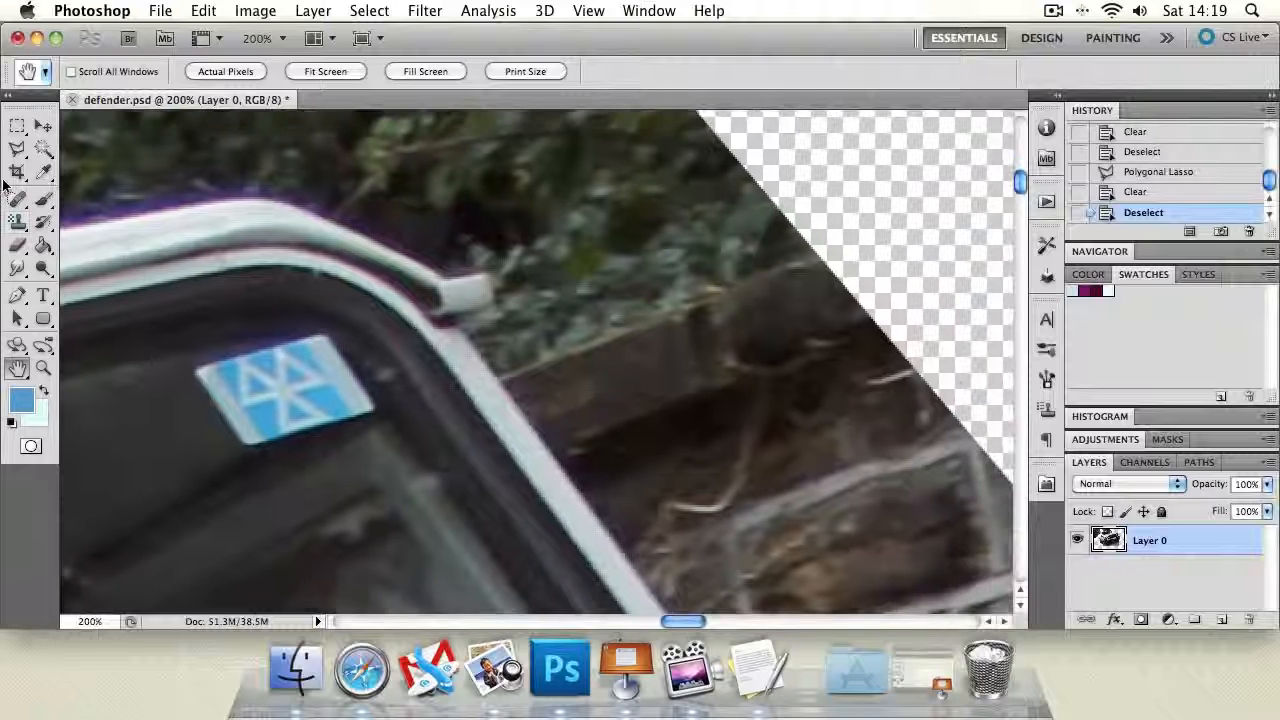
Step: Try outlining the bushes and wall around the windscreen's upper corner with the Polygonal Lasso, and drop the selection
left_click(14, 154)
left_click(303, 198)
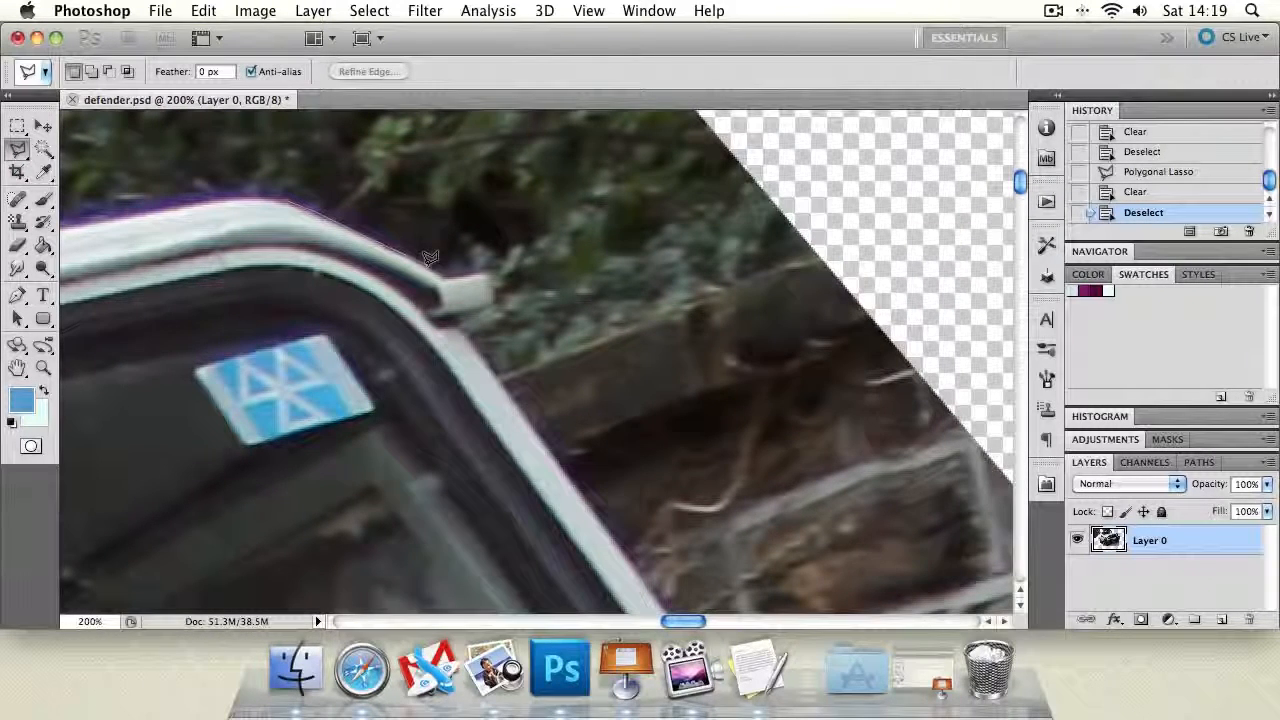
left_click(460, 326)
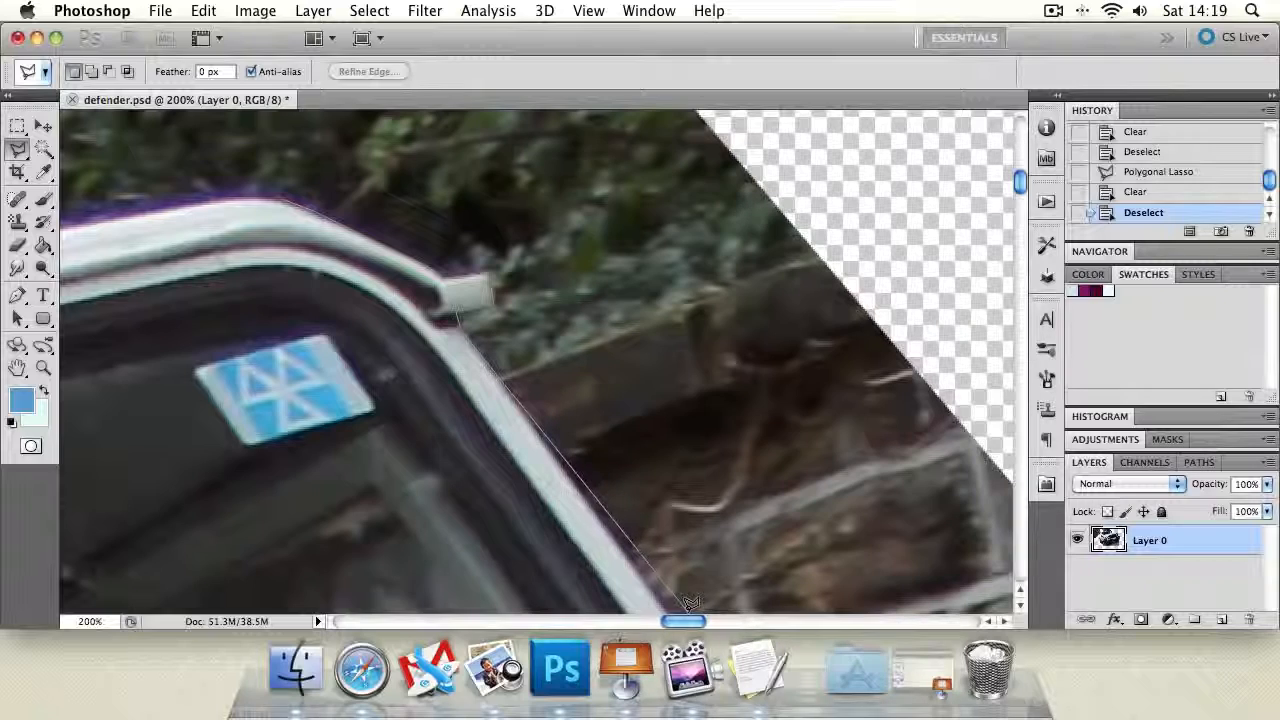
scroll(691, 605, "down", 5)
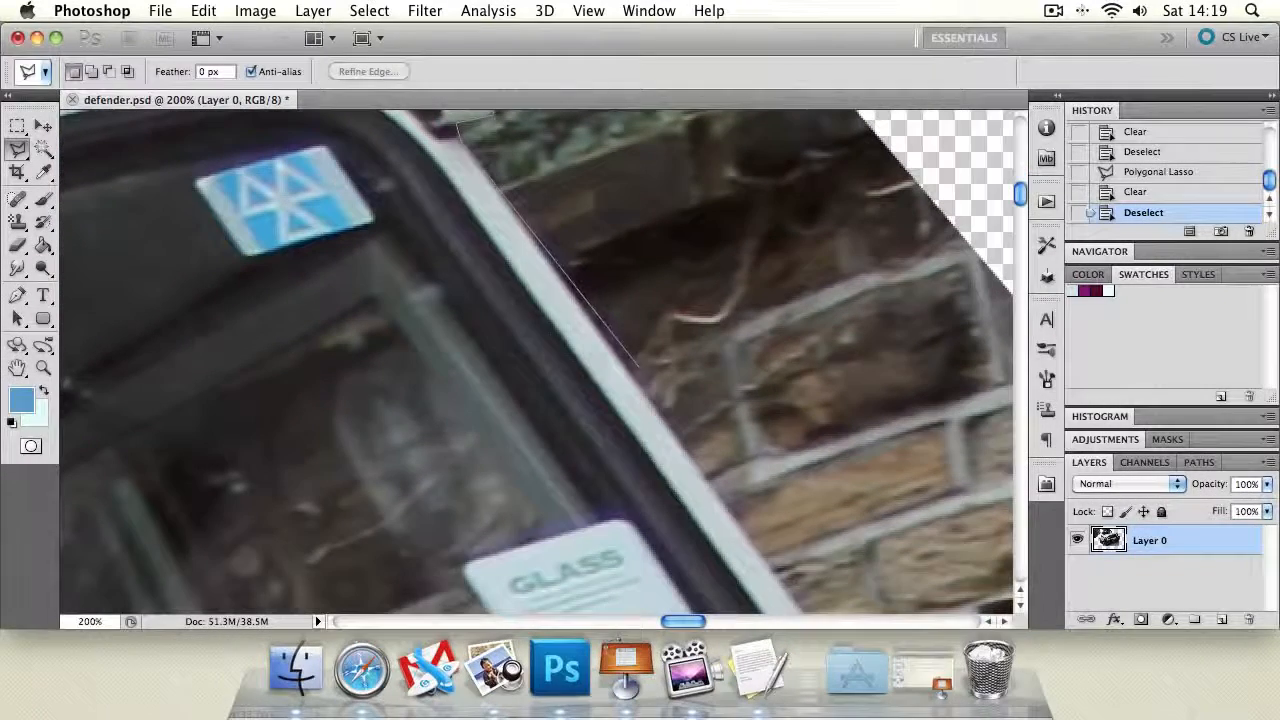
scroll(393, 62, "up", 6)
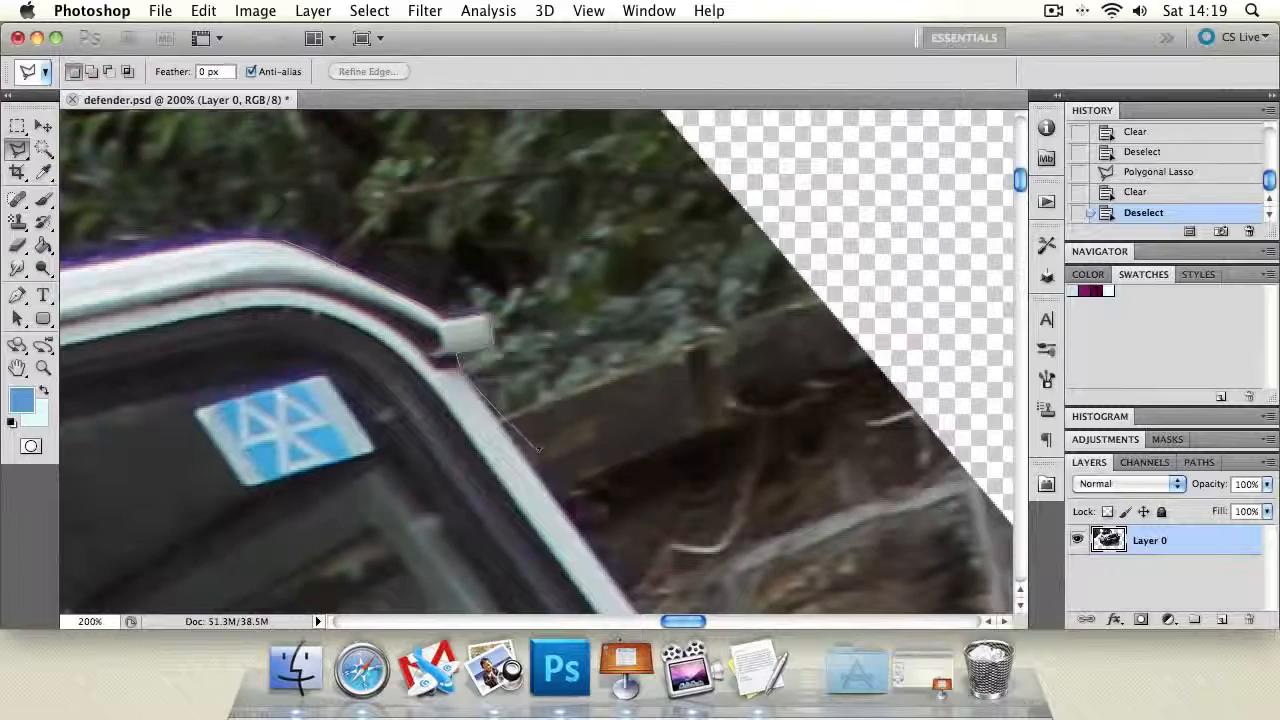
scroll(655, 598, "down", 3)
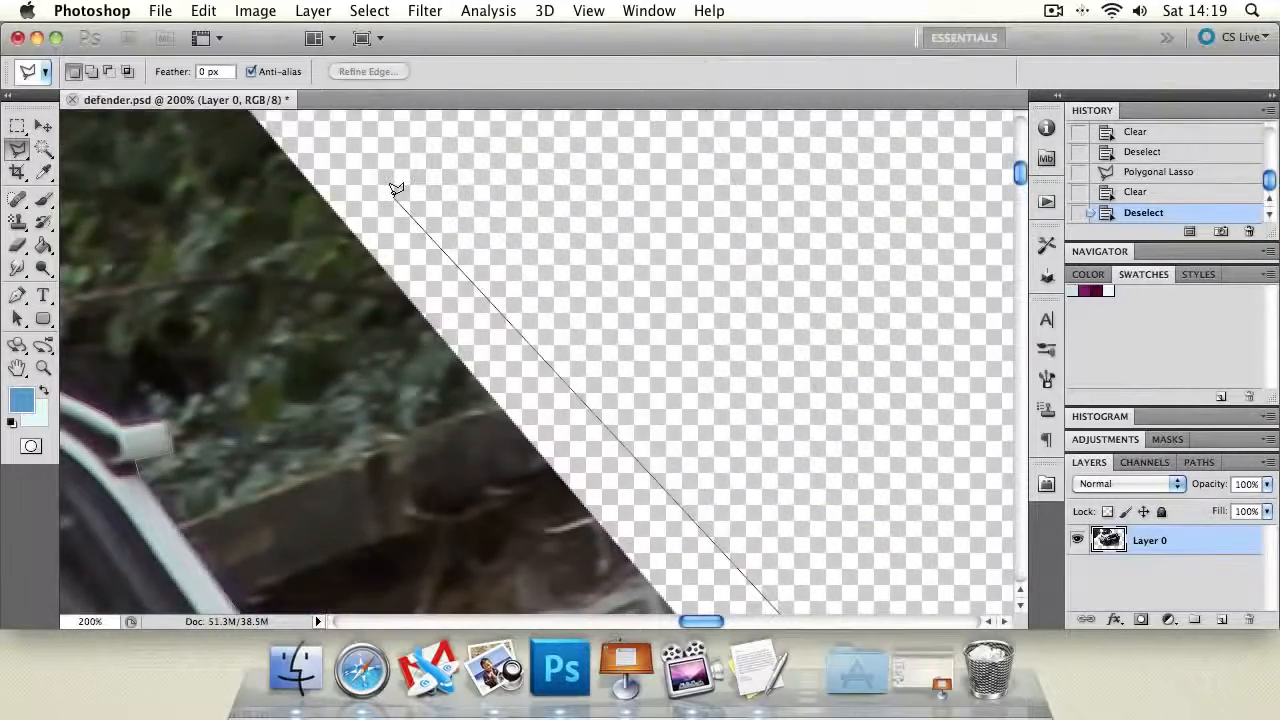
left_click(435, 198)
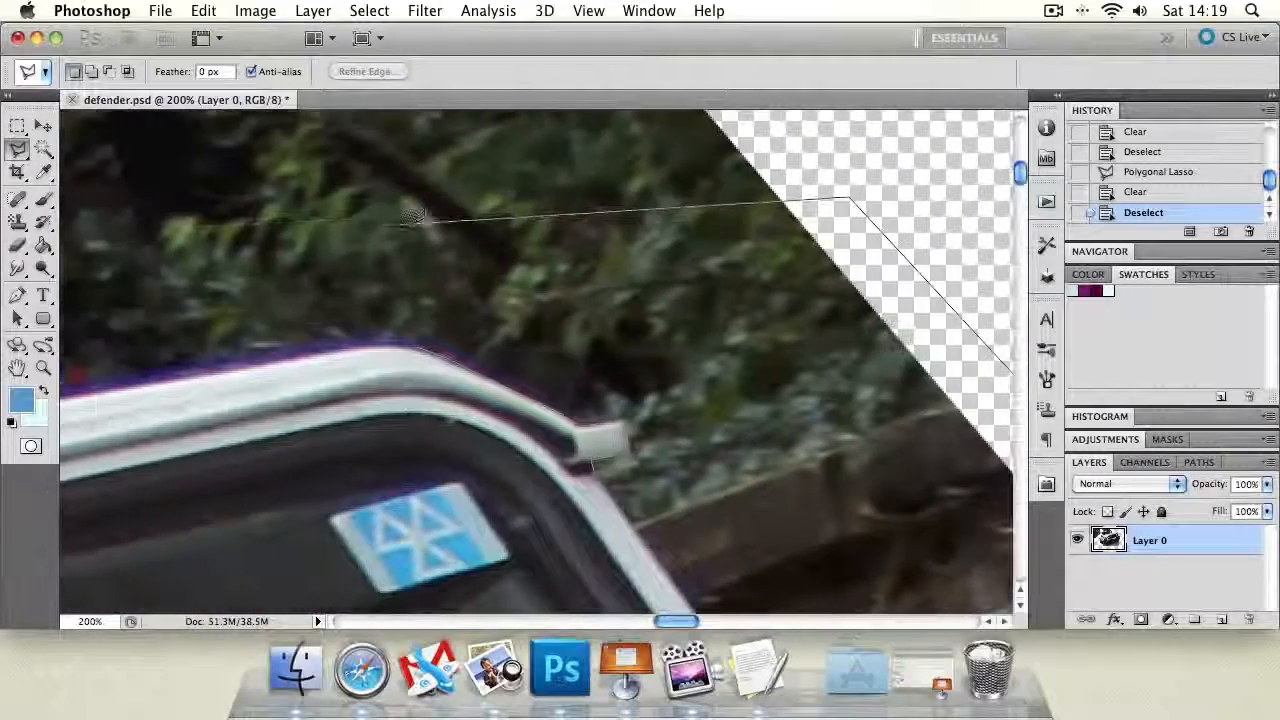
left_click(428, 228)
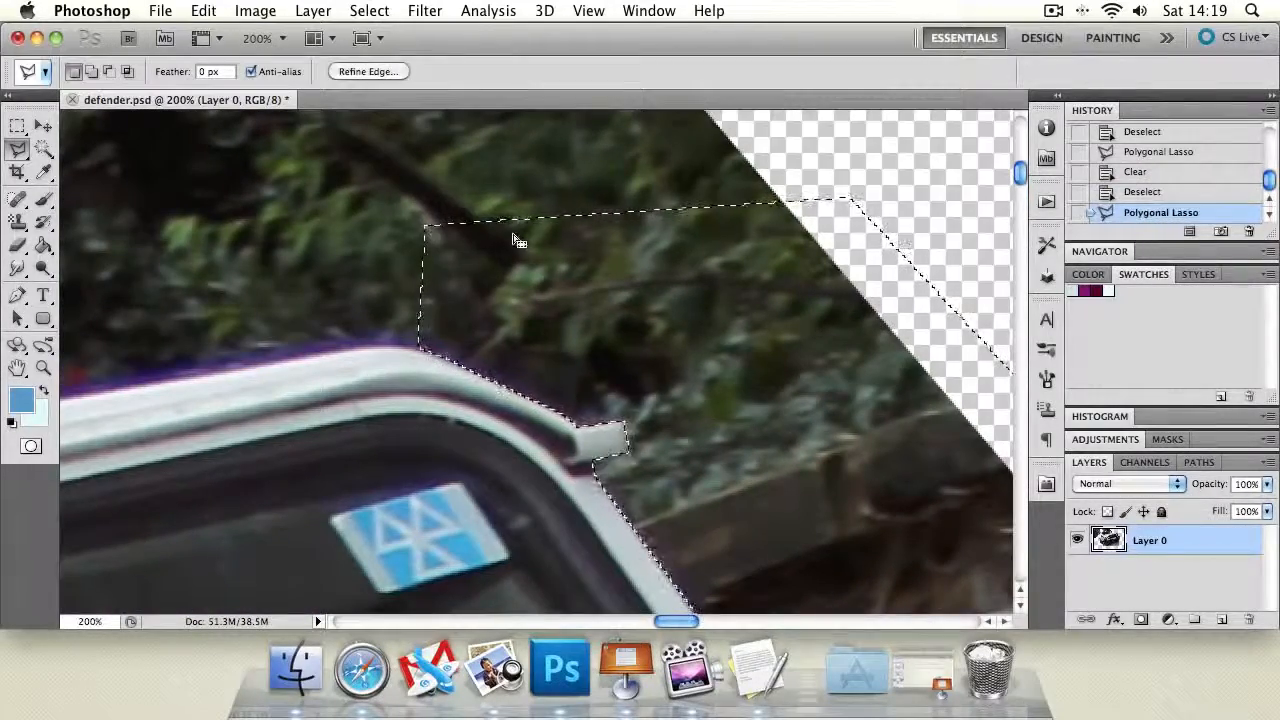
key("super+d")
Step: Select the wall and bushes between the windscreen pillar and the wing mirror with the Polygonal Lasso, clear them and deselect
left_click(582, 462)
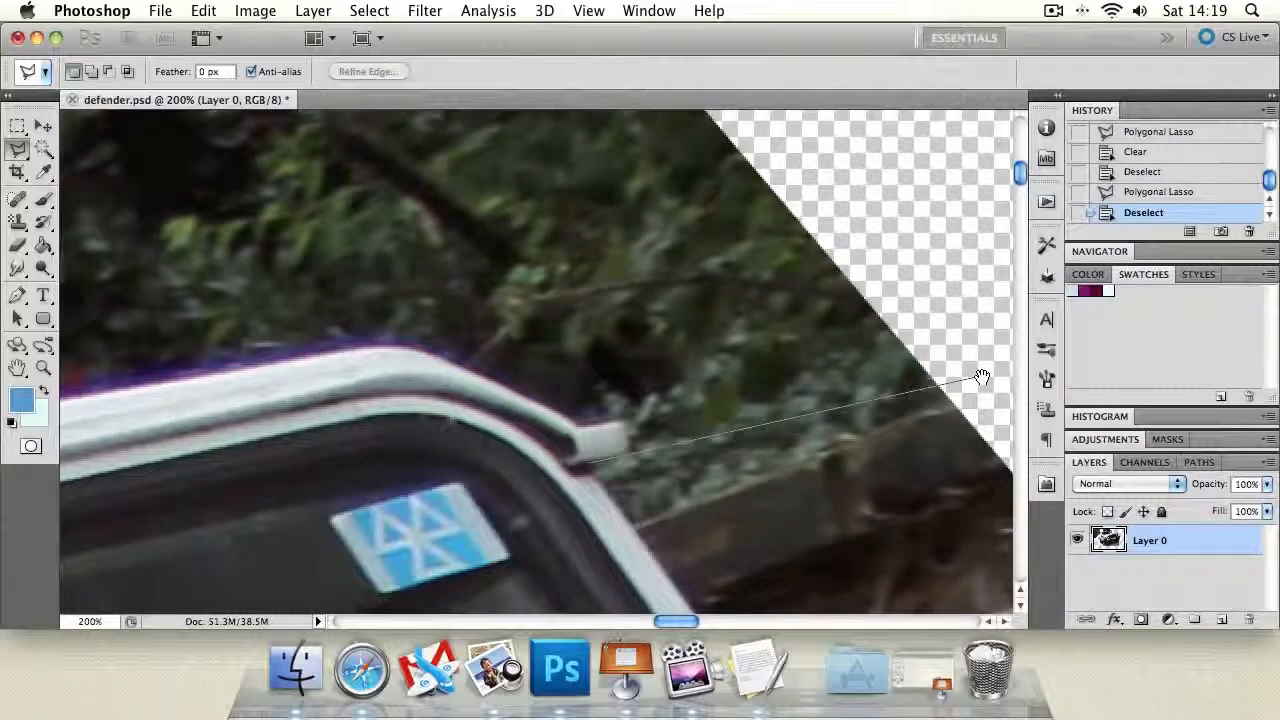
left_click_drag(980, 371, 642, 190)
left_click_drag(866, 435, 658, 431)
left_click_drag(929, 144, 700, 294)
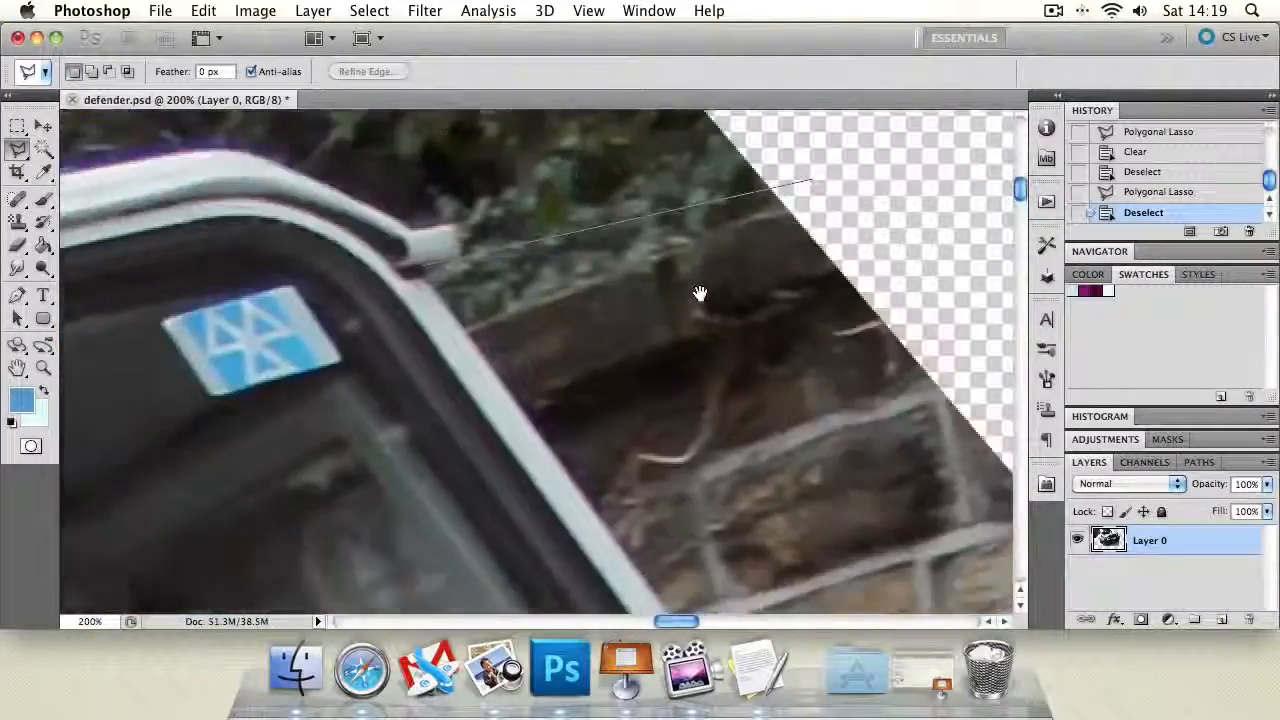
left_click_drag(916, 240, 574, 240)
left_click_drag(834, 387, 806, 229)
mouse_move(424, 231)
left_mouse_down()
mouse_move(681, 408)
mouse_move(643, 371)
left_mouse_up()
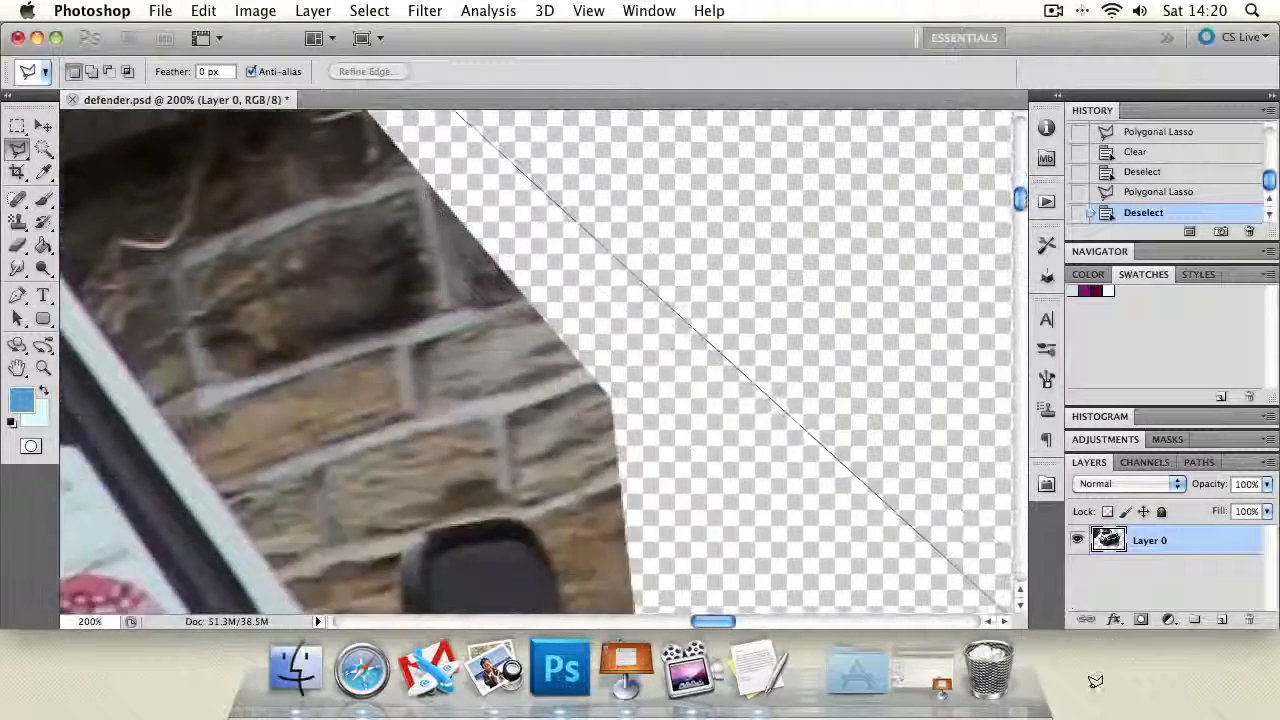
left_click(591, 276)
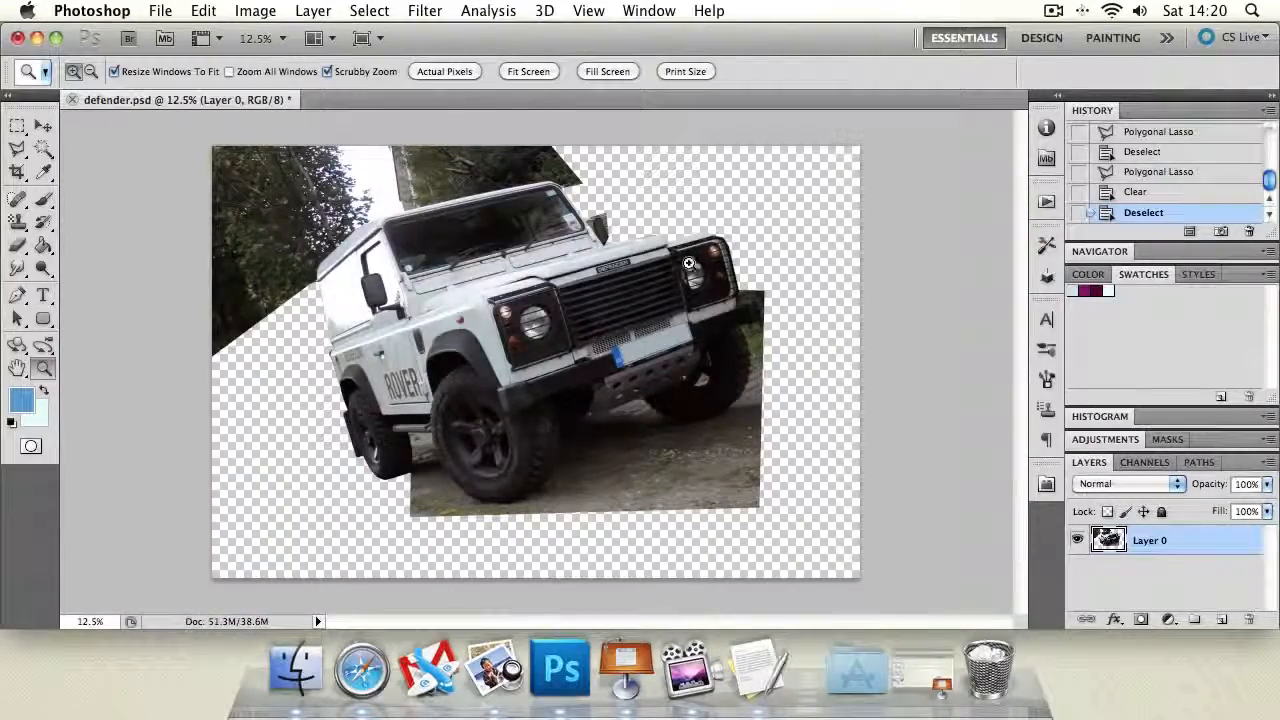
Step: Try a loose Polygonal Lasso selection across the tree, sky and building above the roof, and undo it
left_click(315, 285)
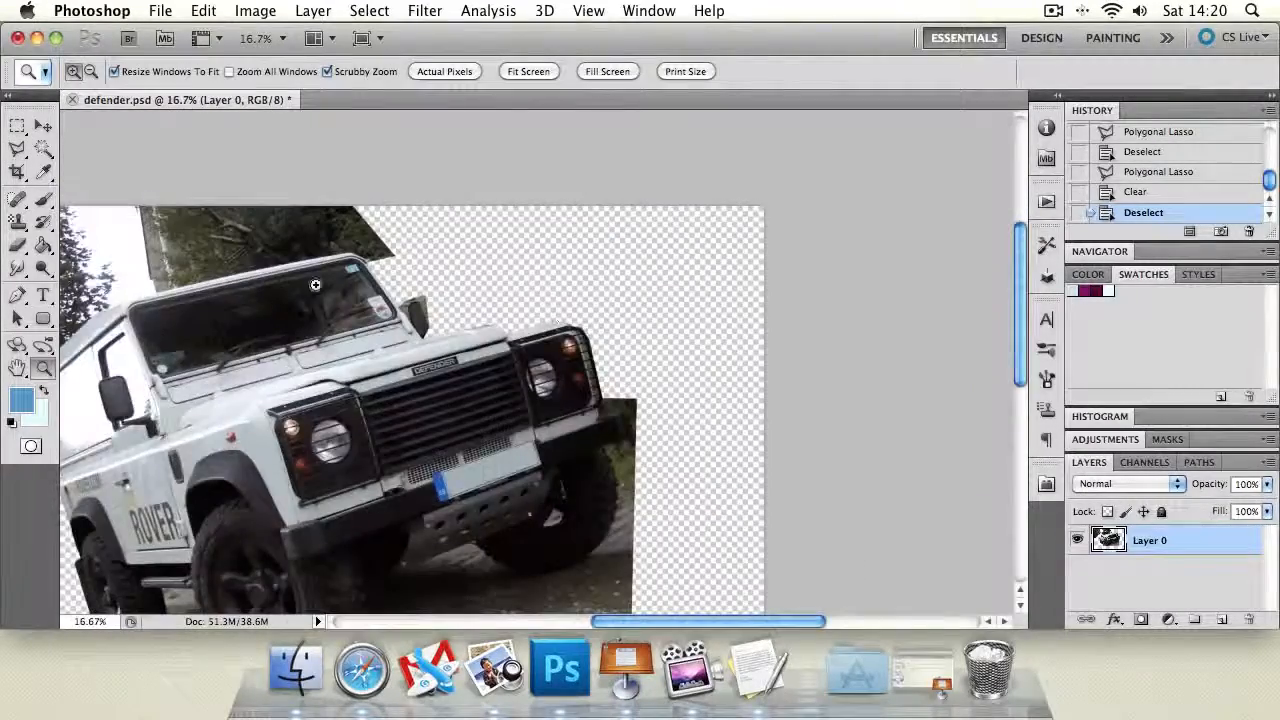
left_click(188, 279)
left_click(188, 279)
left_click(188, 279)
key("space")
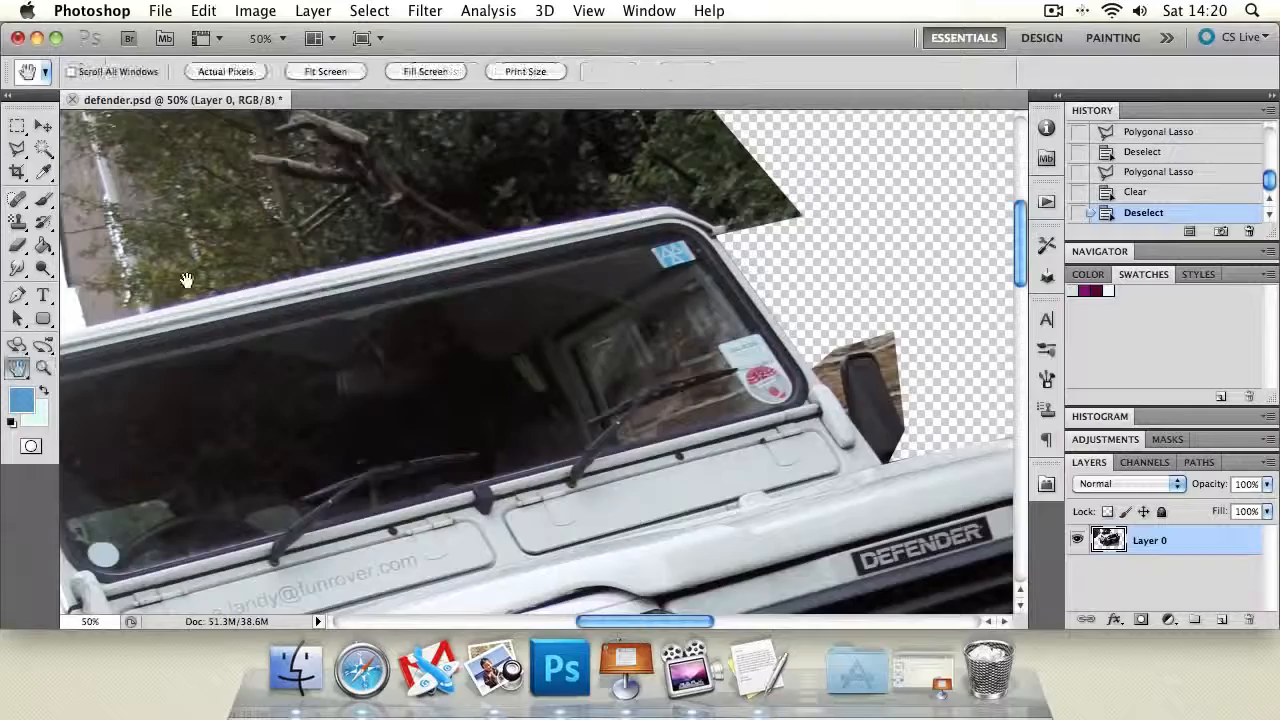
left_click_drag(185, 280, 540, 400)
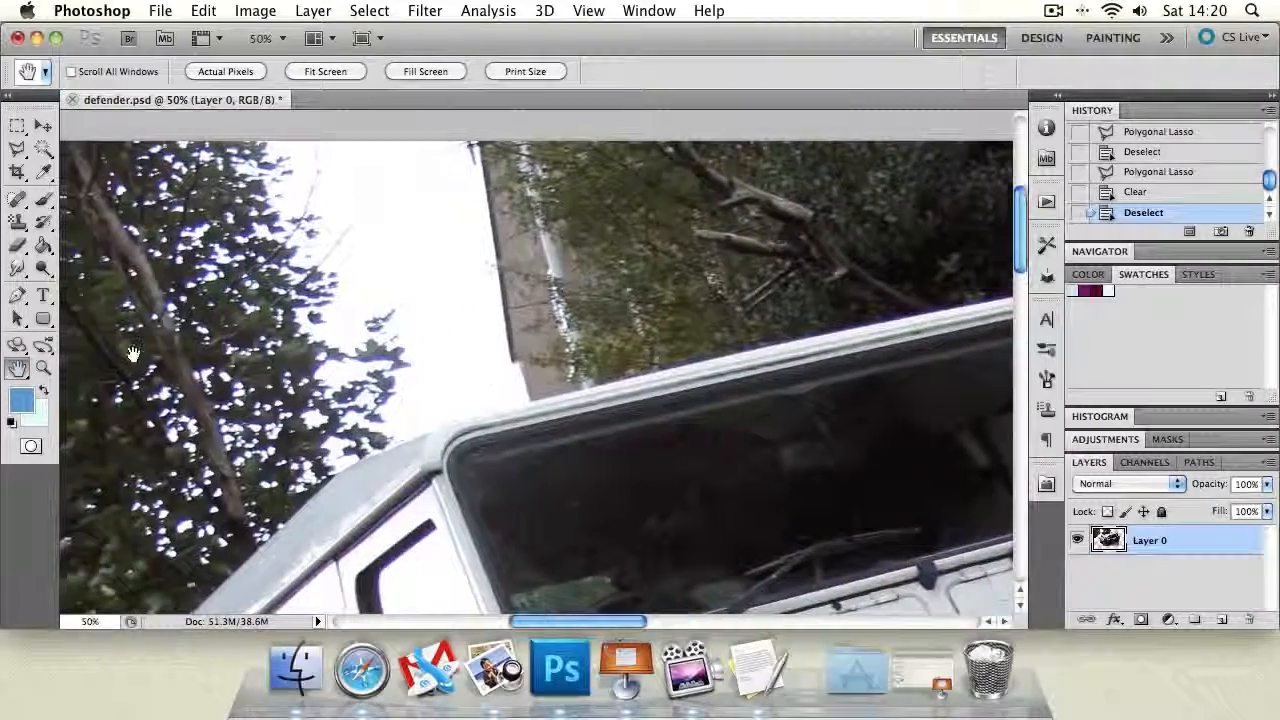
left_click(43, 367)
left_click(217, 293)
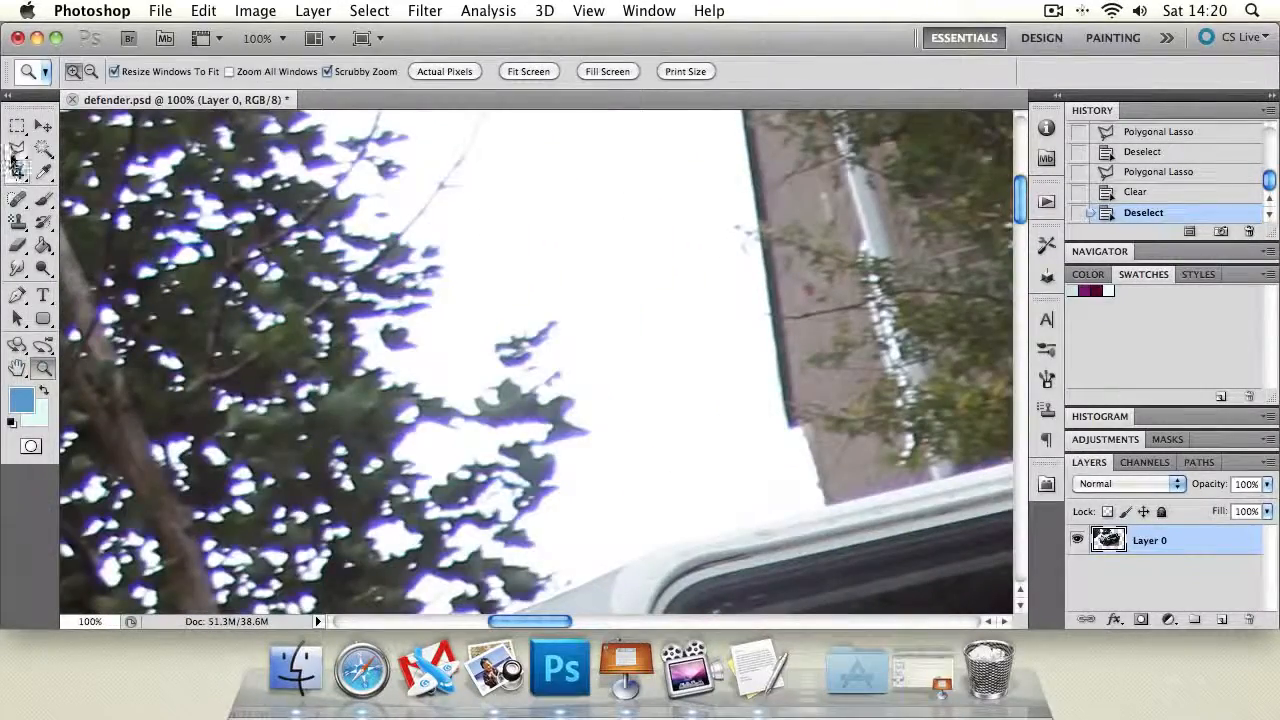
left_click(17, 150)
left_click(240, 235)
left_click(503, 213)
left_click(650, 235)
left_click(641, 323)
left_click(540, 395)
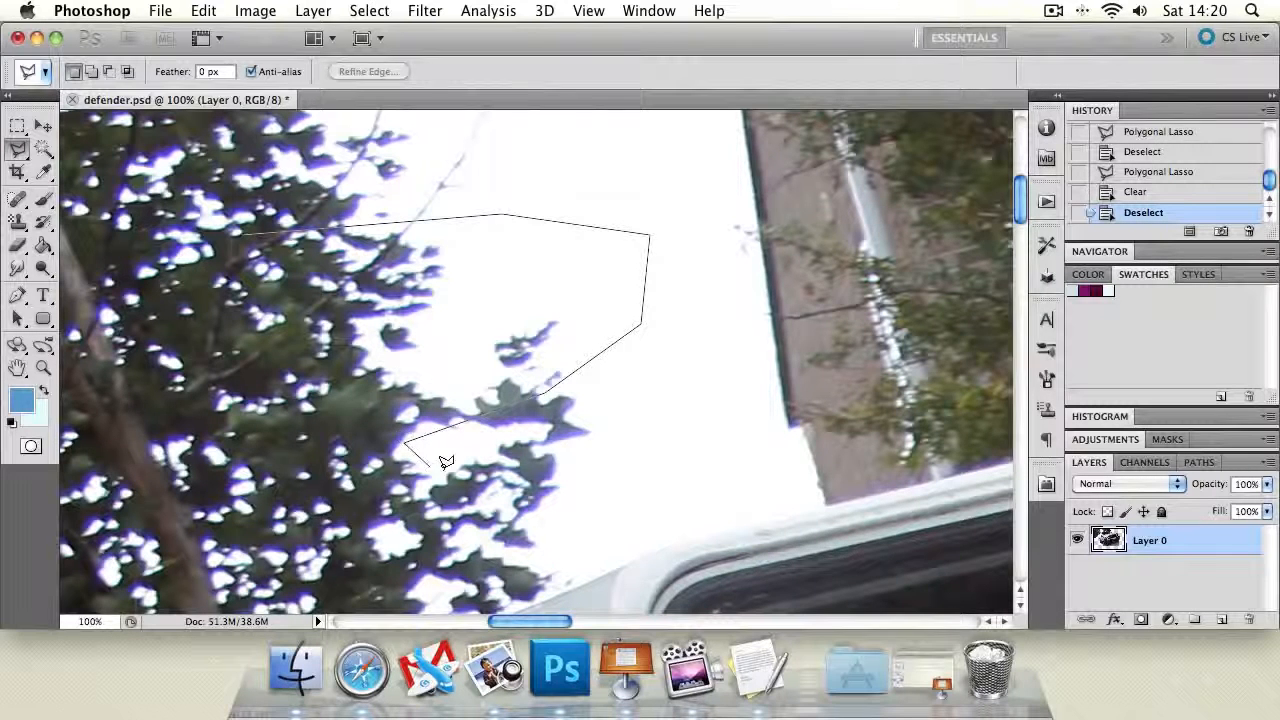
double_click(972, 390)
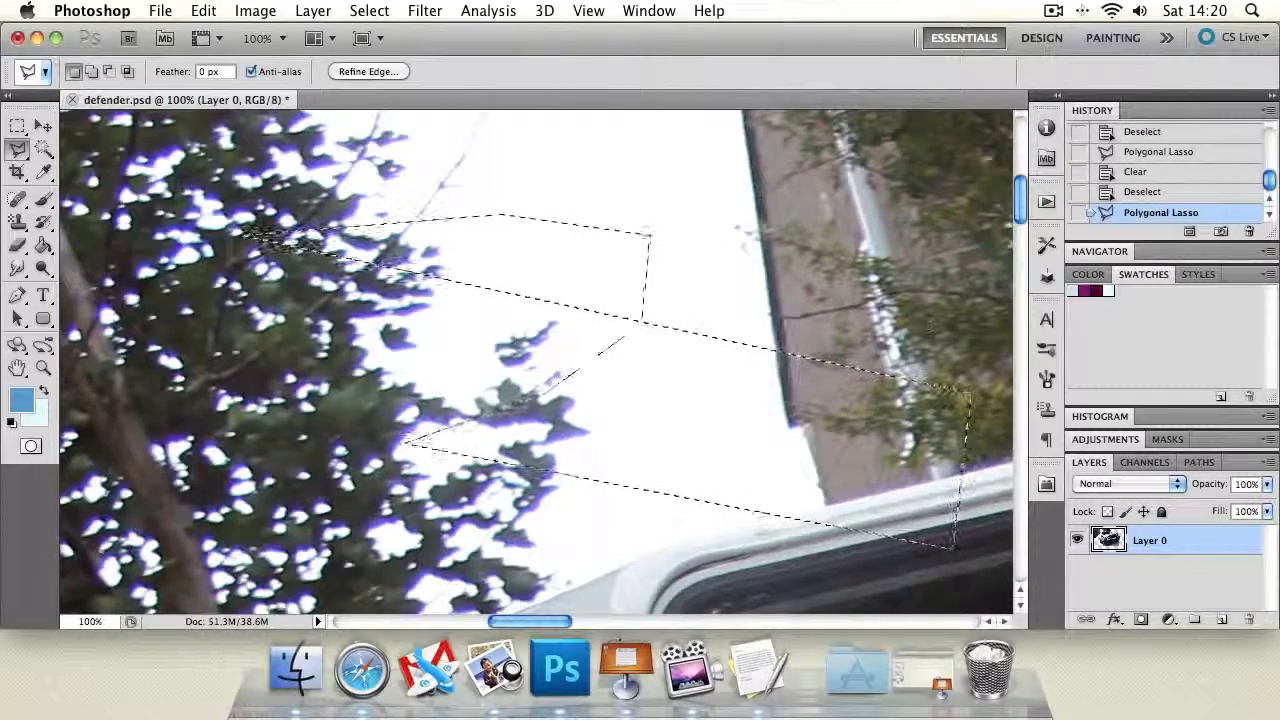
key("super+z")
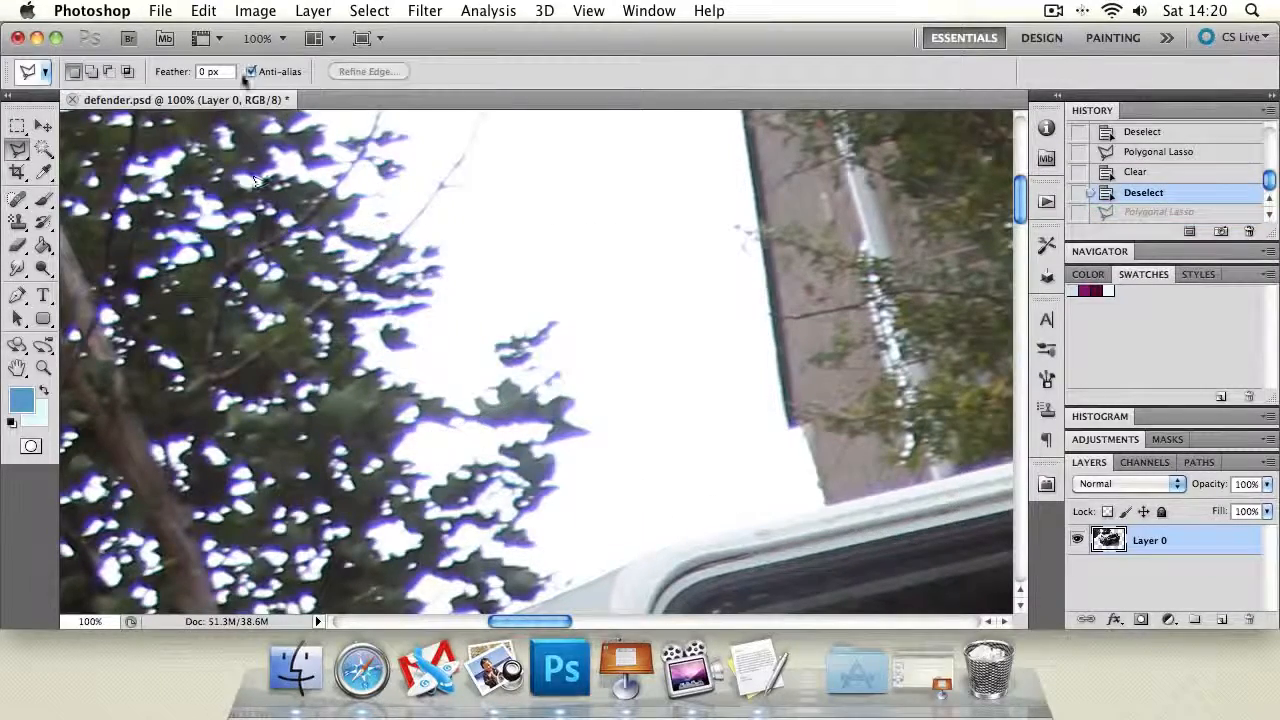
Step: Look over the background remaining around the front wheels, headlights and wing mirror
left_click(47, 366)
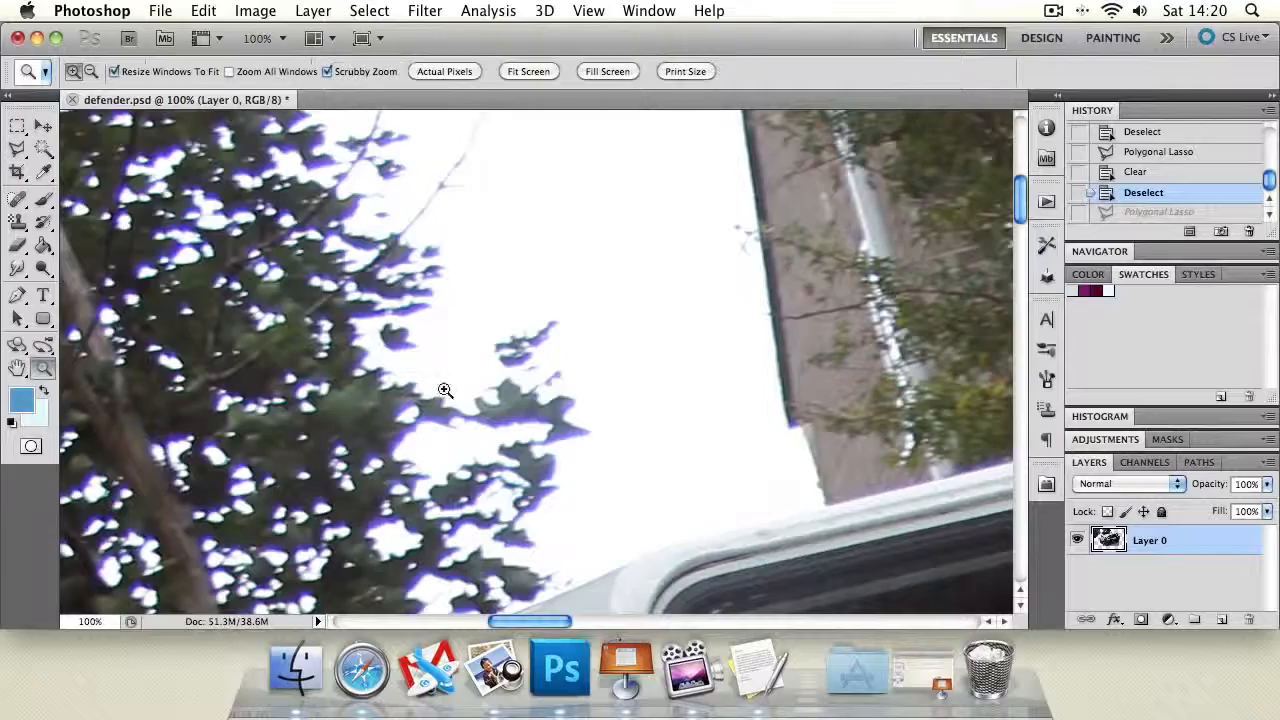
left_click(593, 394, "alt")
left_click(593, 394, "alt")
left_click(593, 394, "alt")
left_click(593, 394, "alt")
left_click(593, 394, "alt")
left_click(592, 394, "alt")
left_click(600, 420)
left_click(557, 411)
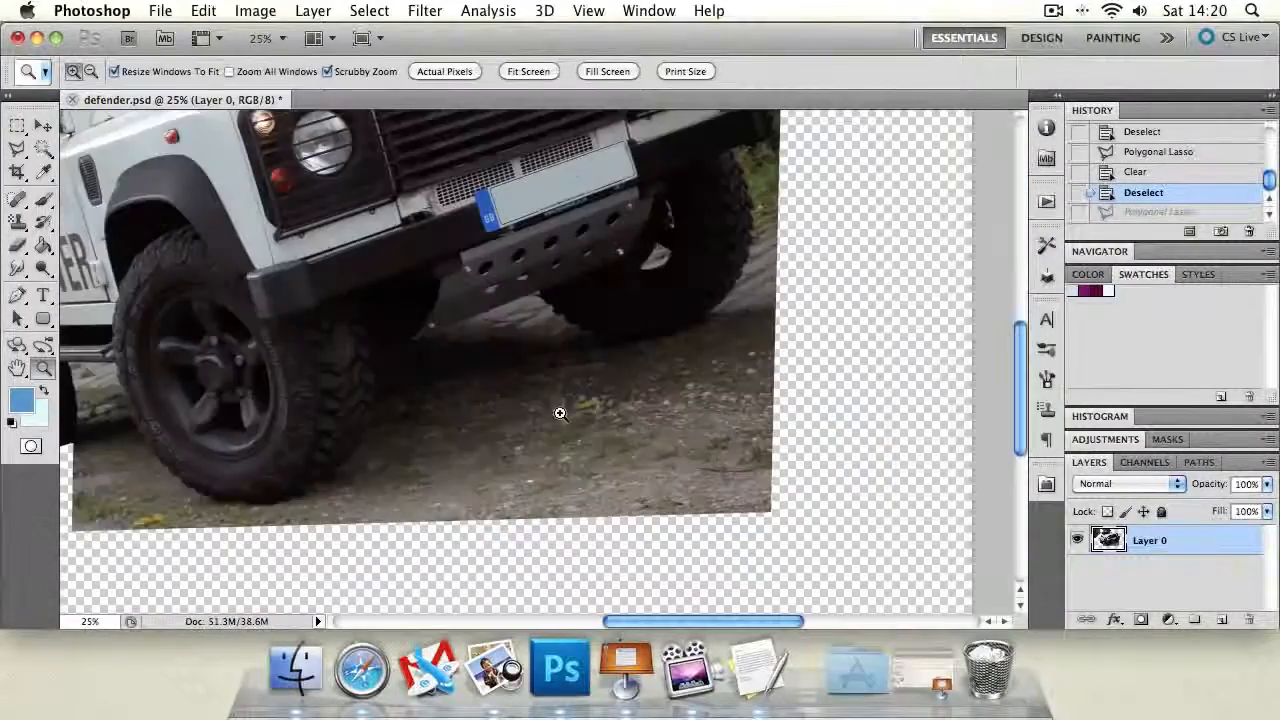
left_click(460, 403)
left_click(460, 403)
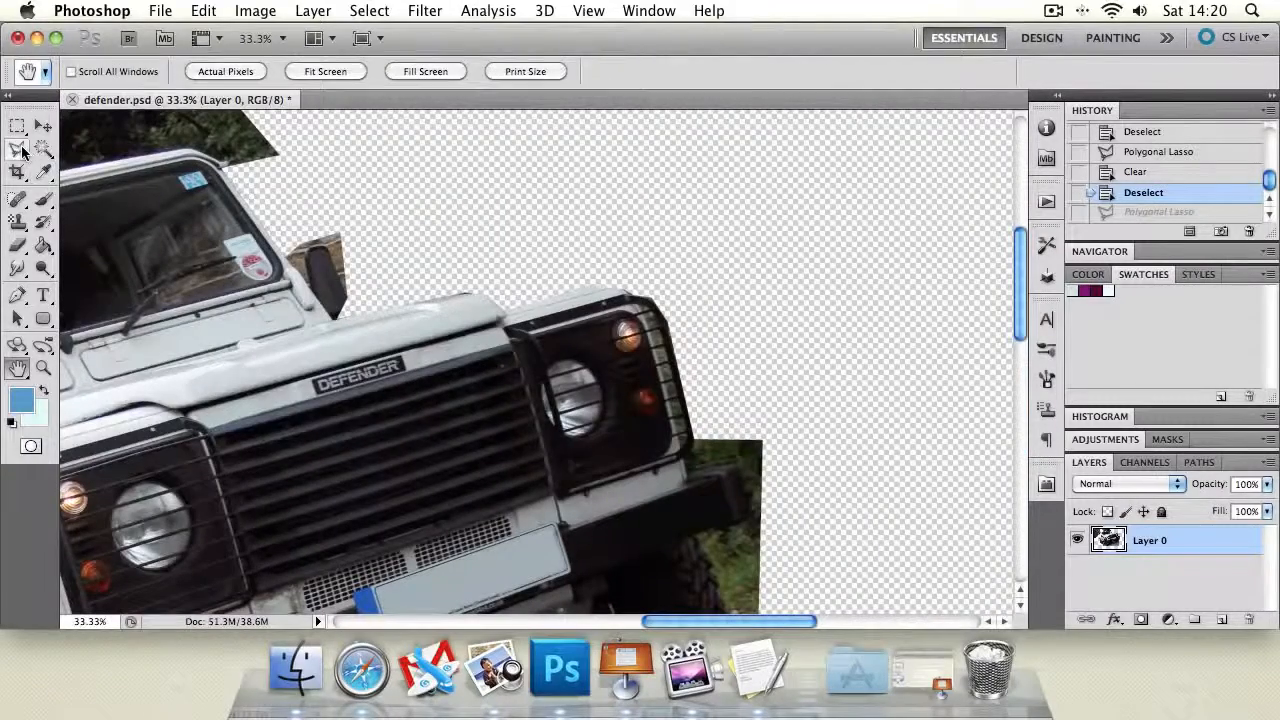
Step: Switch to the freehand Lasso tool for the rear corner of the car's roof
left_click_drag(22, 150, 70, 143)
left_click(22, 368)
left_click_drag(196, 350, 690, 318)
left_click_drag(378, 320, 498, 288)
left_click(43, 368)
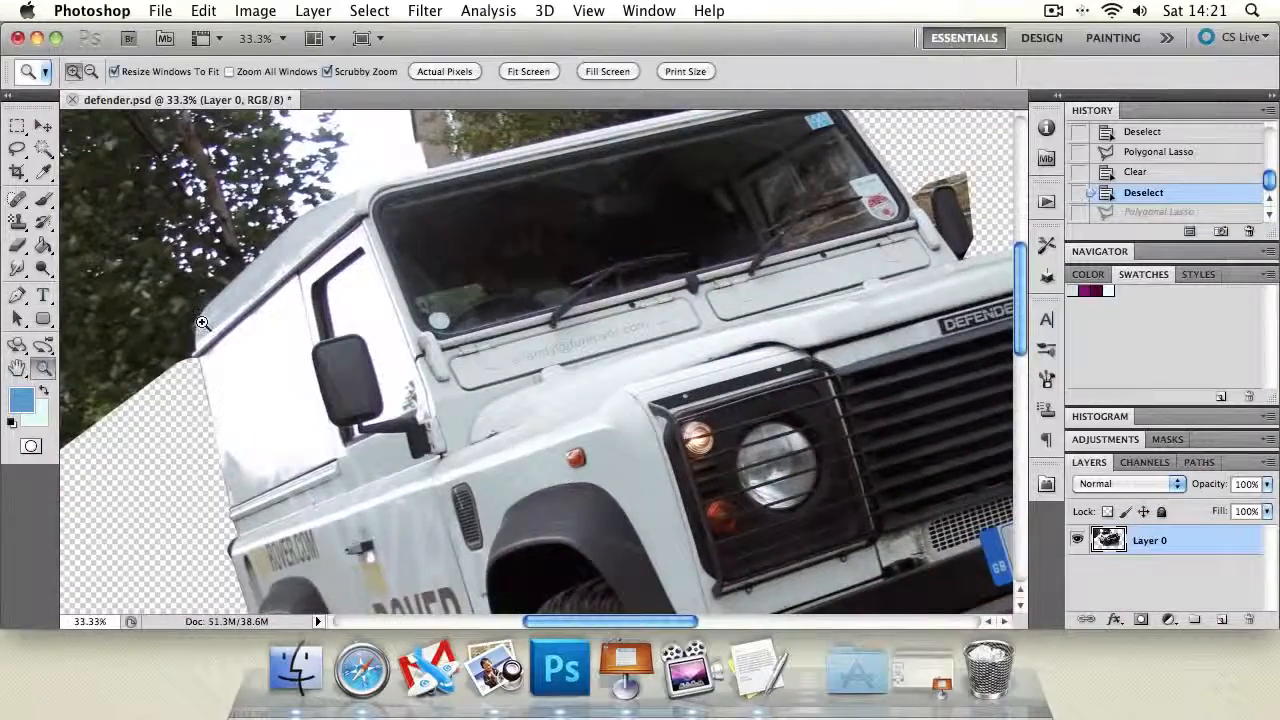
left_click(177, 360)
left_click(170, 358)
left_click(163, 357)
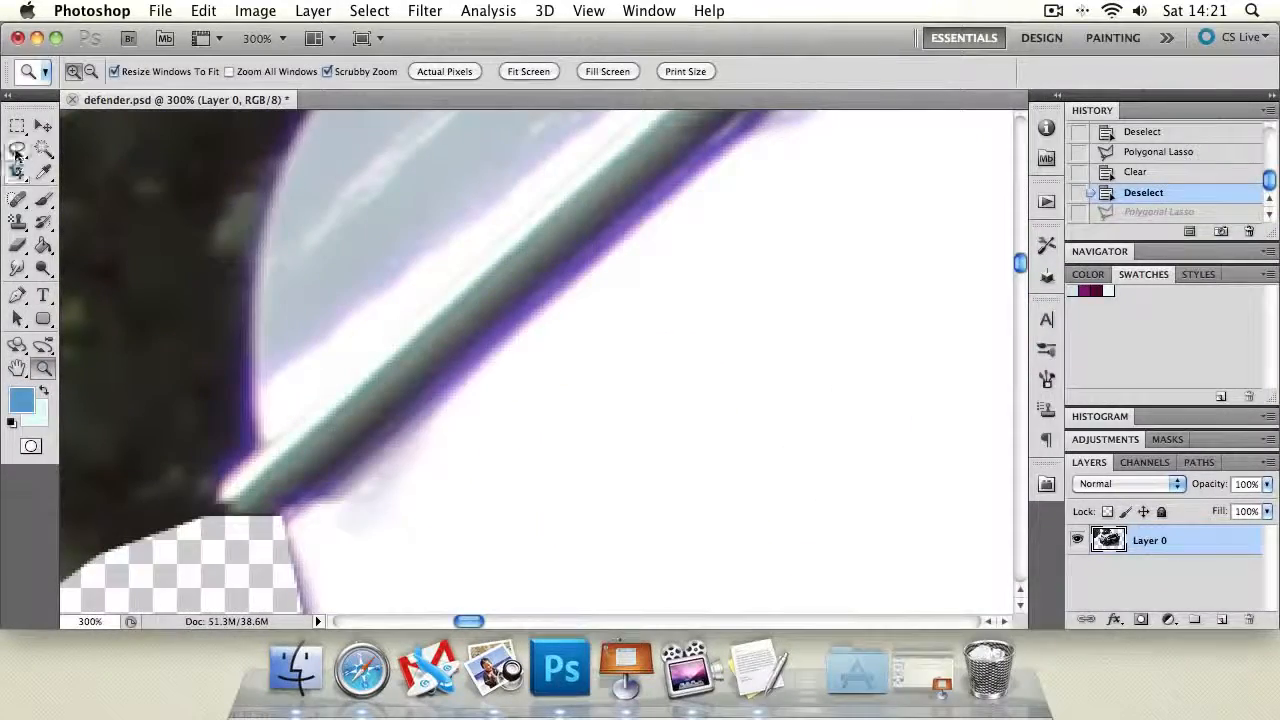
left_click(17, 149)
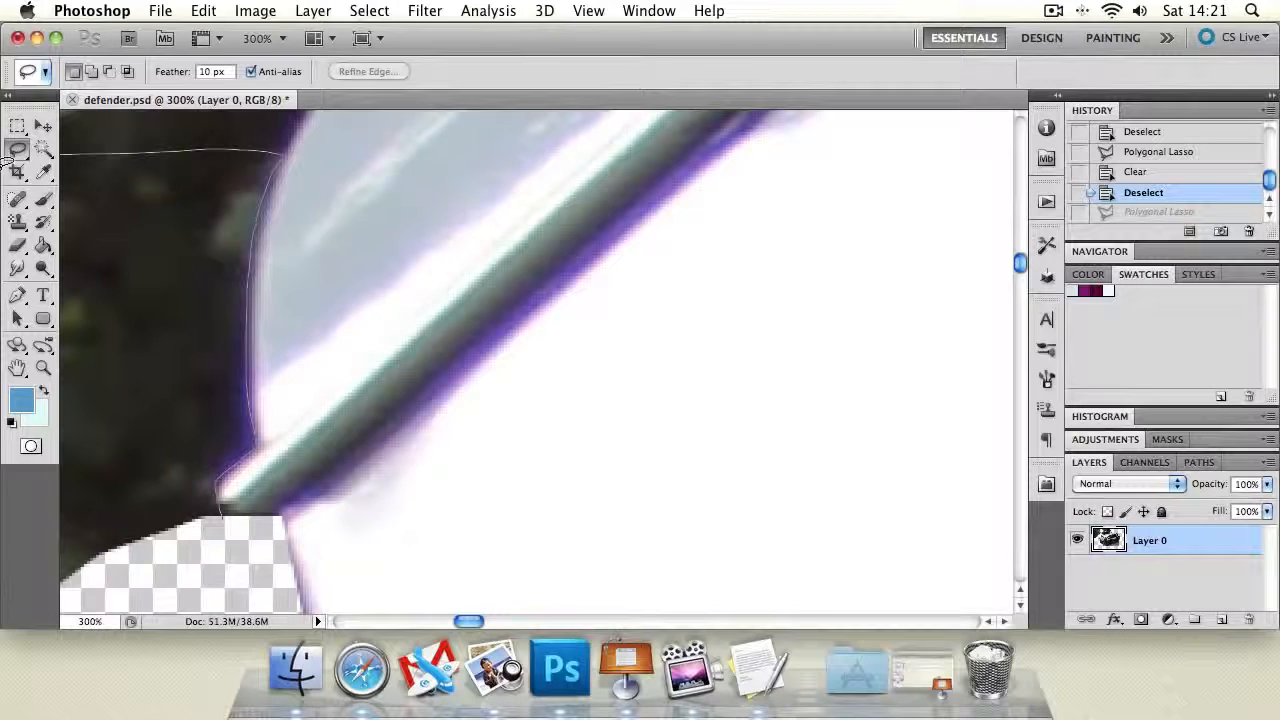
Step: Try clearing the dark foliage beside the roof's rear corner using a Lasso selection with a 10 px feather, undo the clearing and deselect
left_click_drag(213, 540, 68, 610)
key("Delete")
key("super+d")
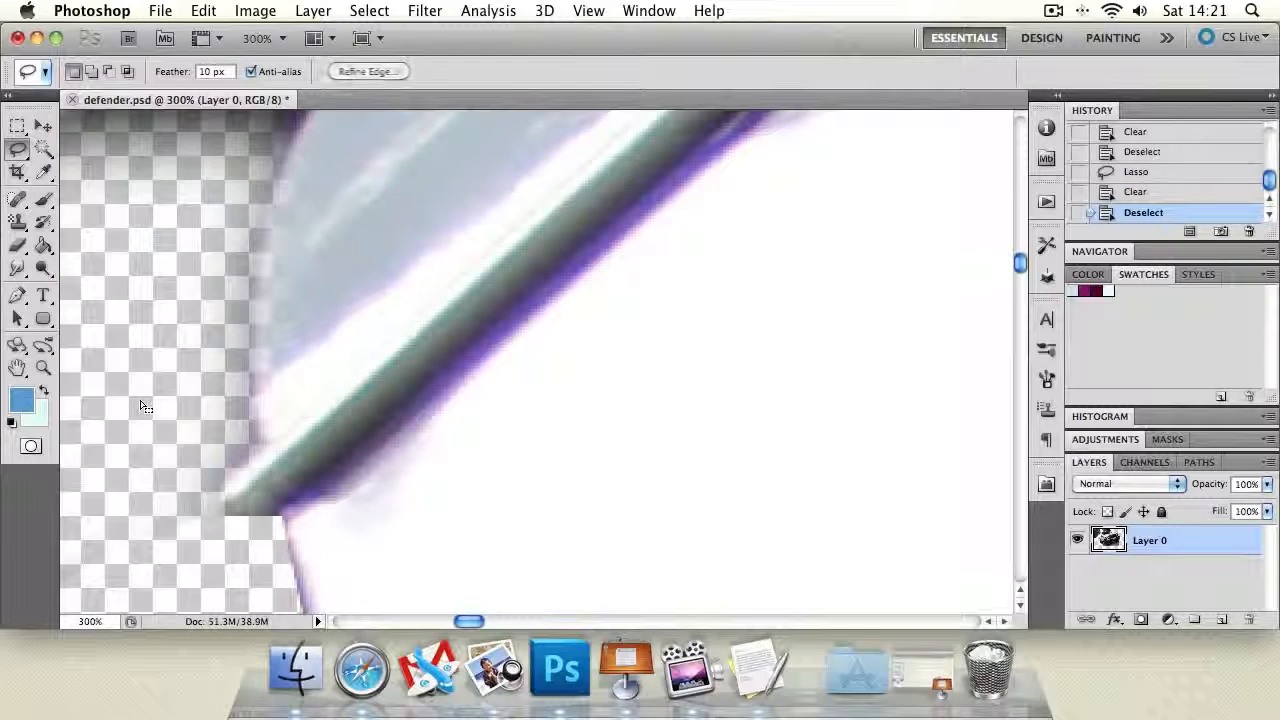
key("super+alt+z")
key("super+alt+z")
key("super+d")
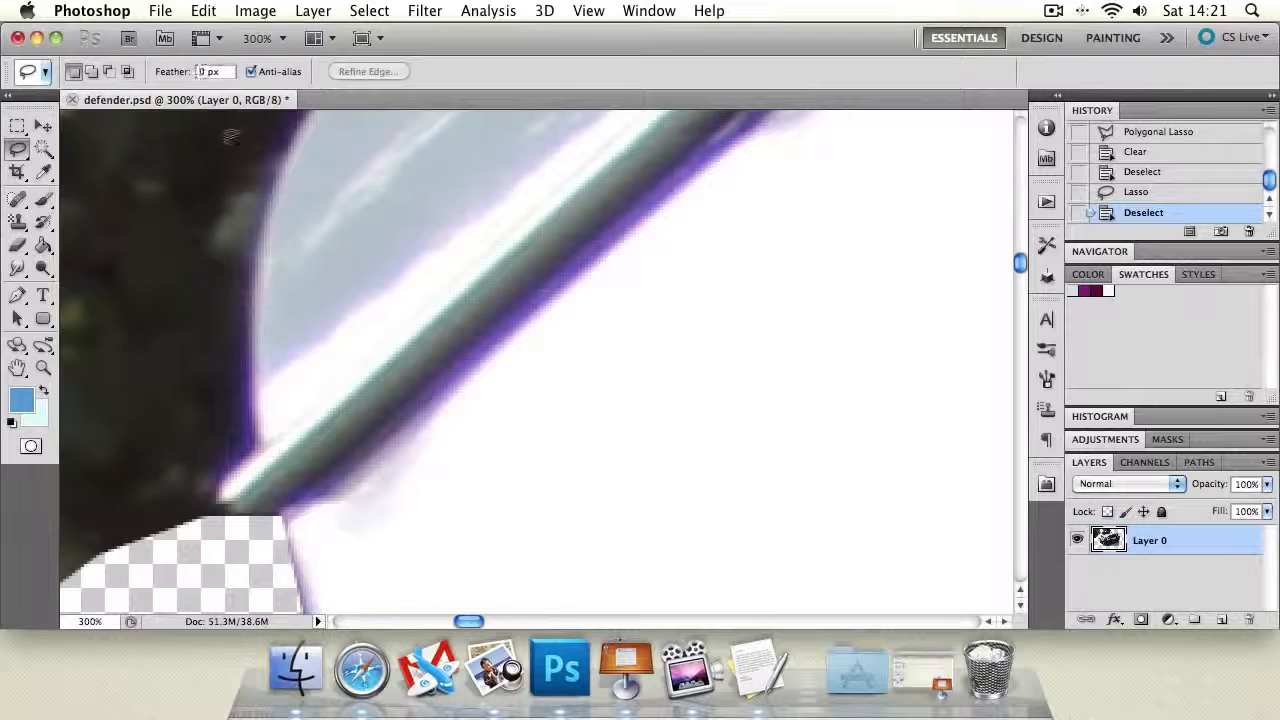
Step: Clear the foliage beside the roof's rear corner using a freehand Lasso selection with a 0 px feather, and deselect
mouse_move(247, 280)
left_mouse_down()
mouse_move(243, 440)
mouse_move(200, 530)
mouse_move(68, 567)
left_mouse_up()
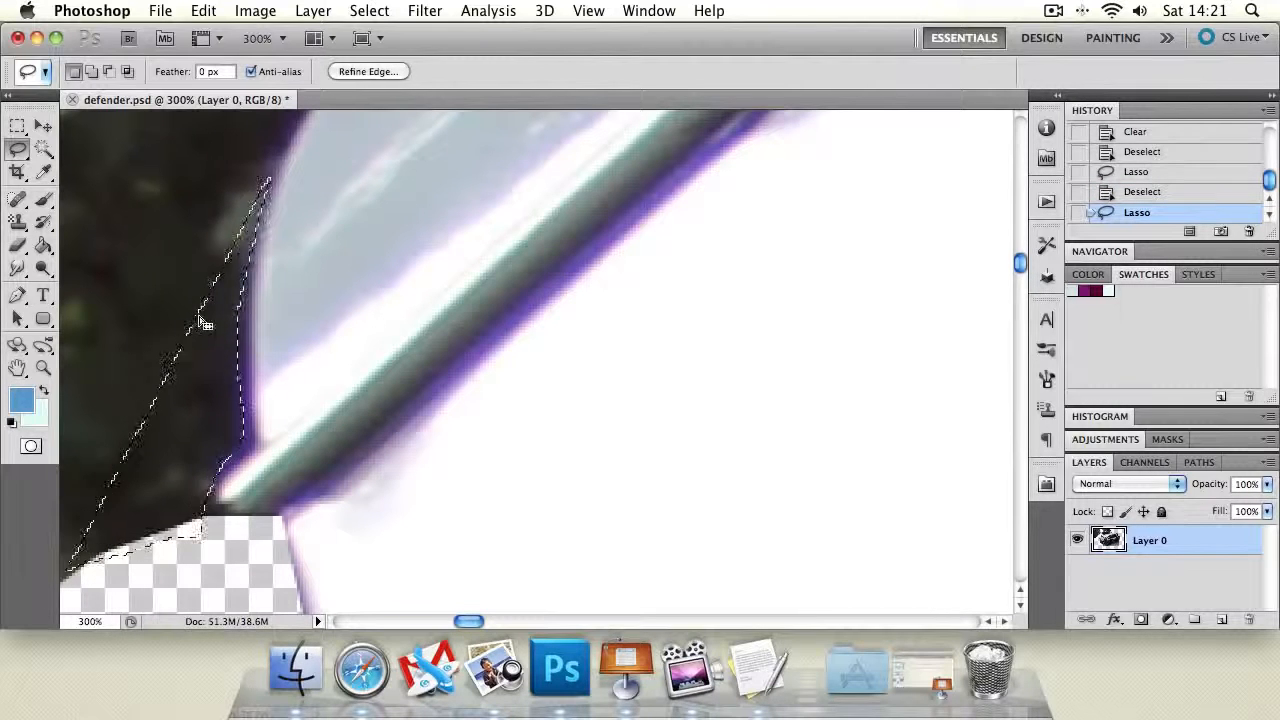
key("Delete")
key("ctrl+d")
Step: Outline a loose area of trees along the roof's sloping rear edge with the freehand Lasso, clear it and deselect
left_click(43, 367)
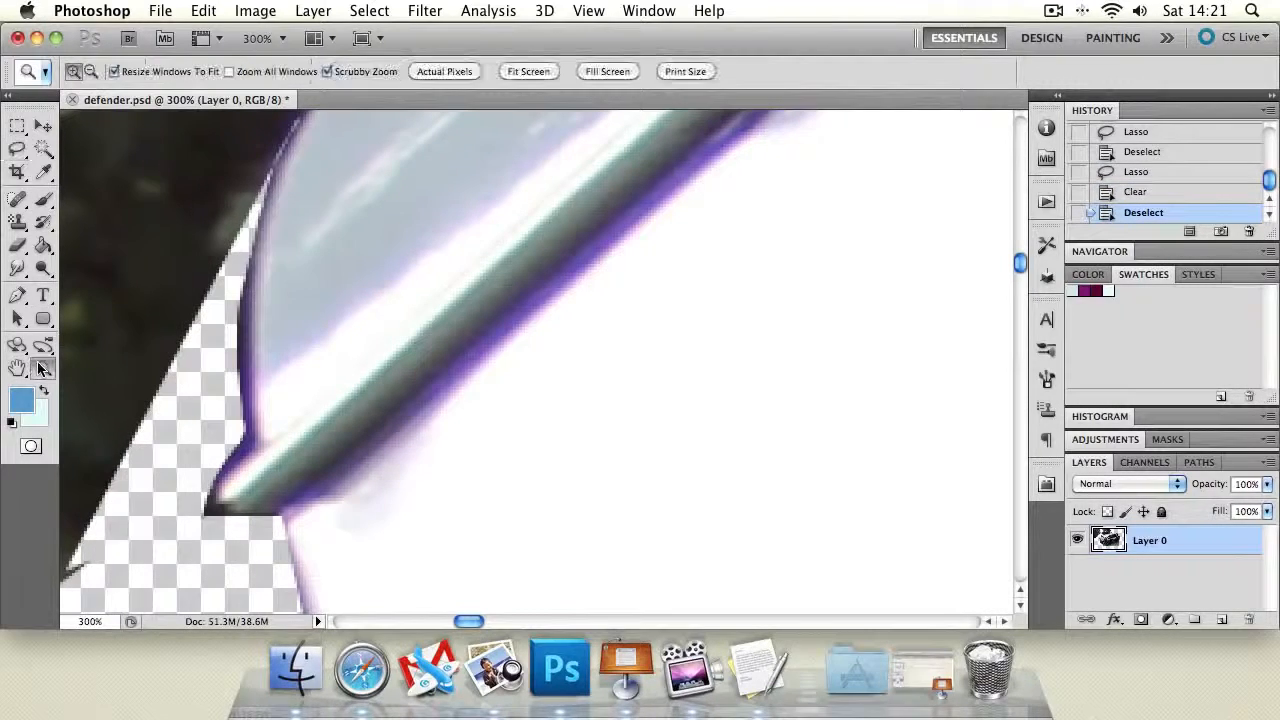
left_click(457, 382, "alt")
left_click(457, 385, "alt")
left_click(457, 385, "alt")
left_click(450, 346)
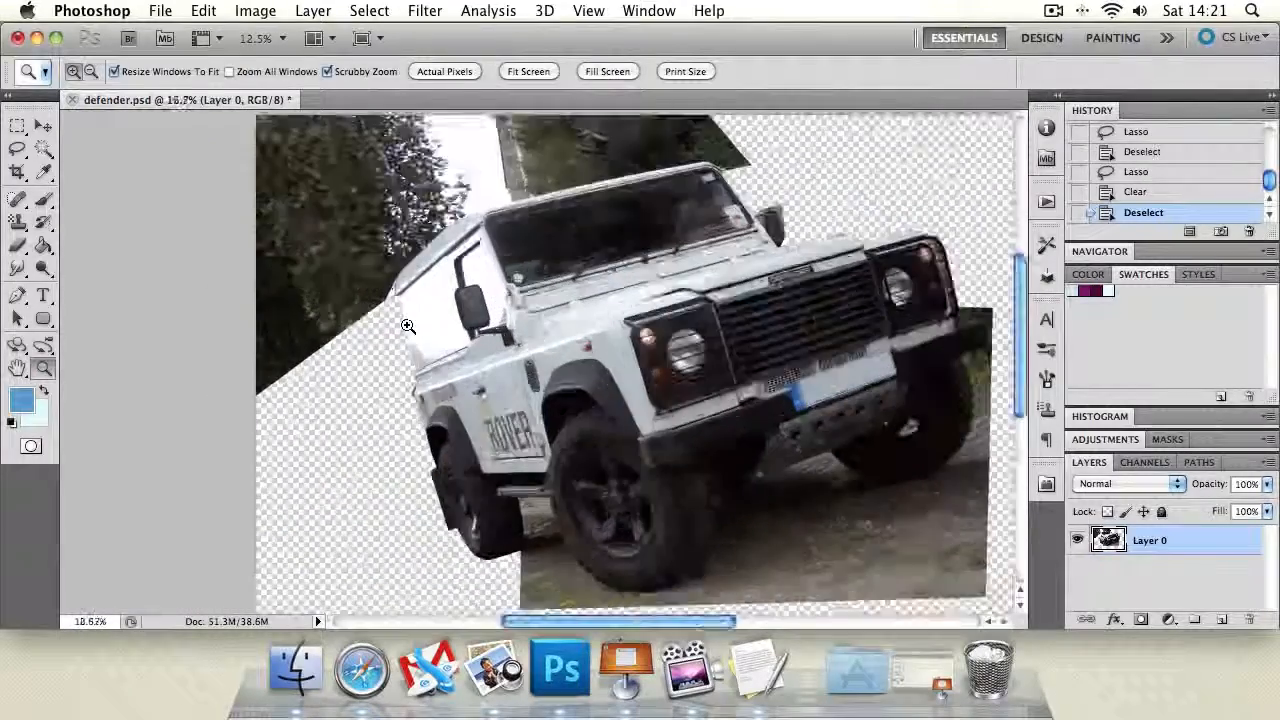
left_click(408, 323)
left_click(330, 290)
left_click(17, 367)
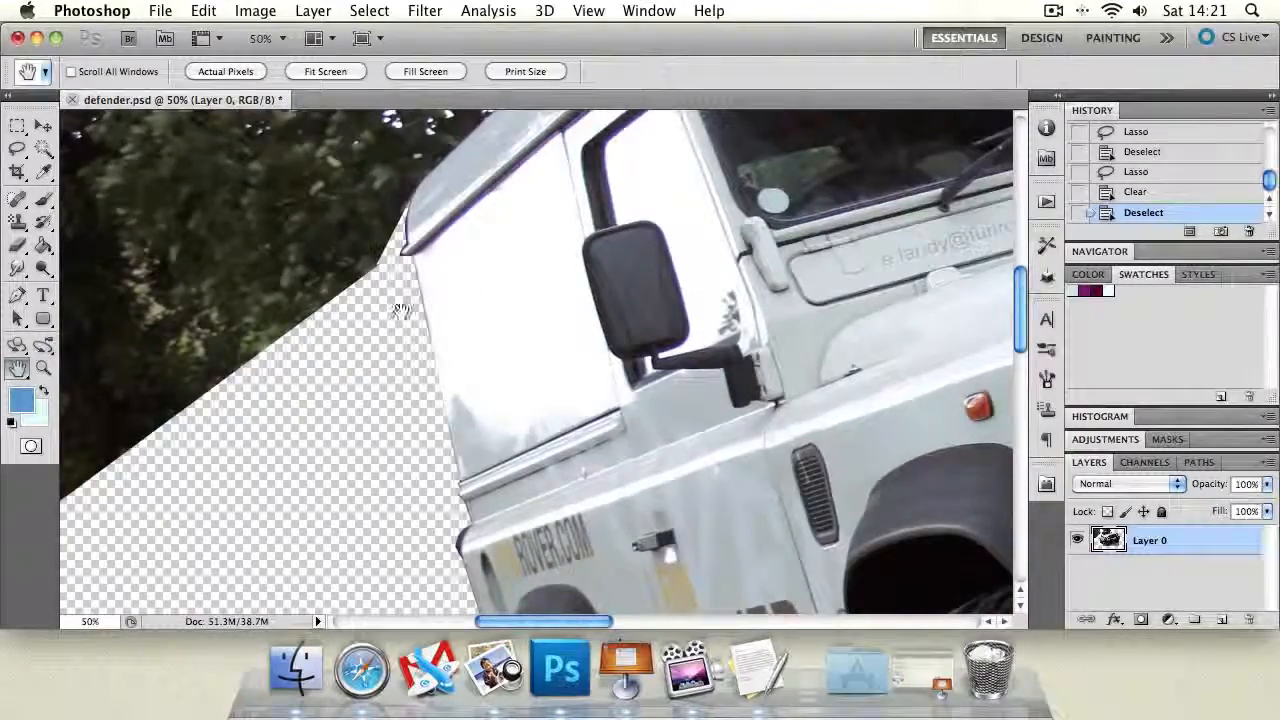
left_click_drag(404, 310, 264, 500)
left_click(17, 147)
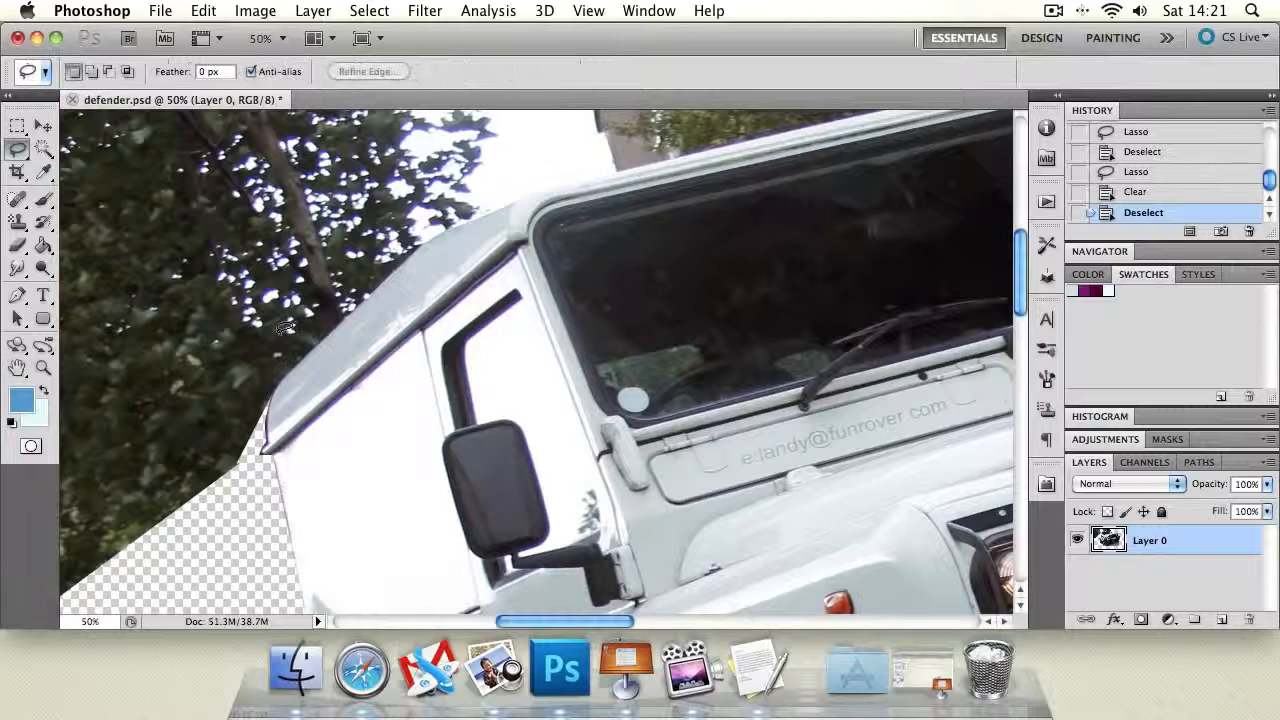
left_click_drag(279, 374, 378, 283)
left_click_drag(440, 228, 462, 178)
left_click_drag(133, 322, 255, 390)
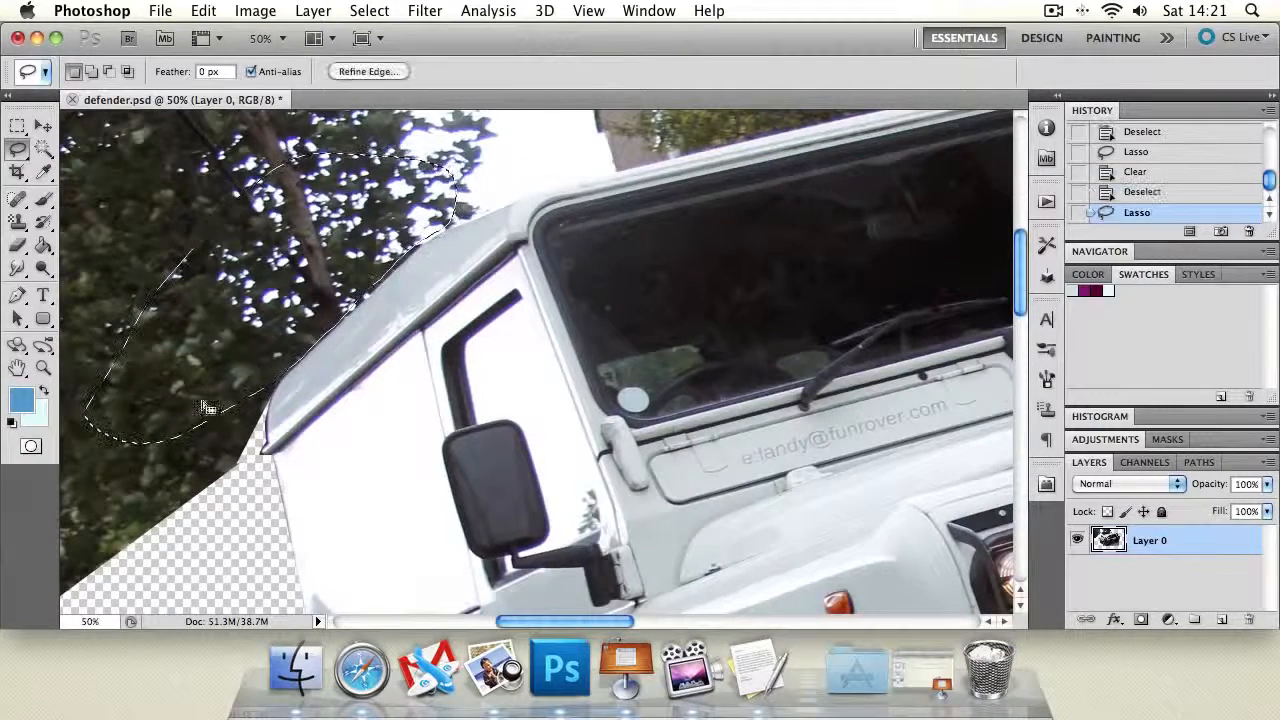
key("Delete")
key("super+d")
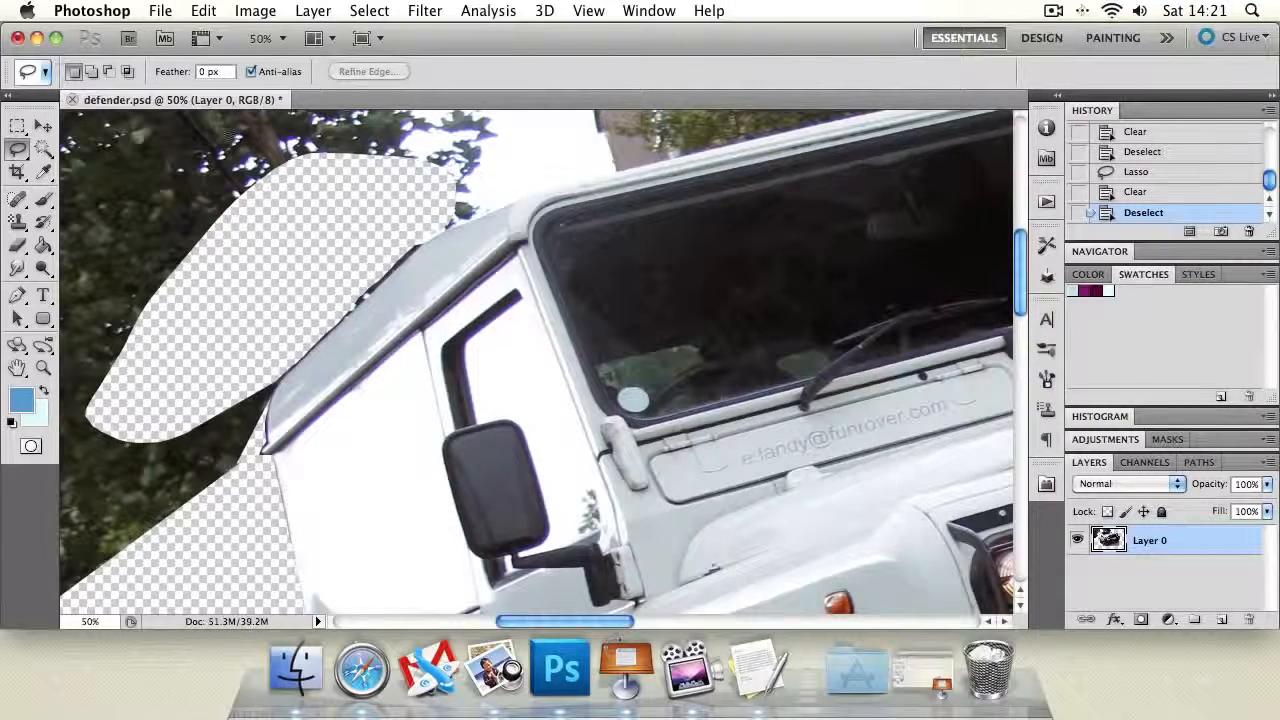
Step: Trace the foliage gap beside the amber light in the headlight guard with the Magnetic Lasso, clear it and deselect
mouse_move(20, 150)
left_mouse_down()
mouse_move(95, 155)
mouse_move(100, 180)
mouse_move(104, 168)
left_mouse_up()
left_click(20, 368)
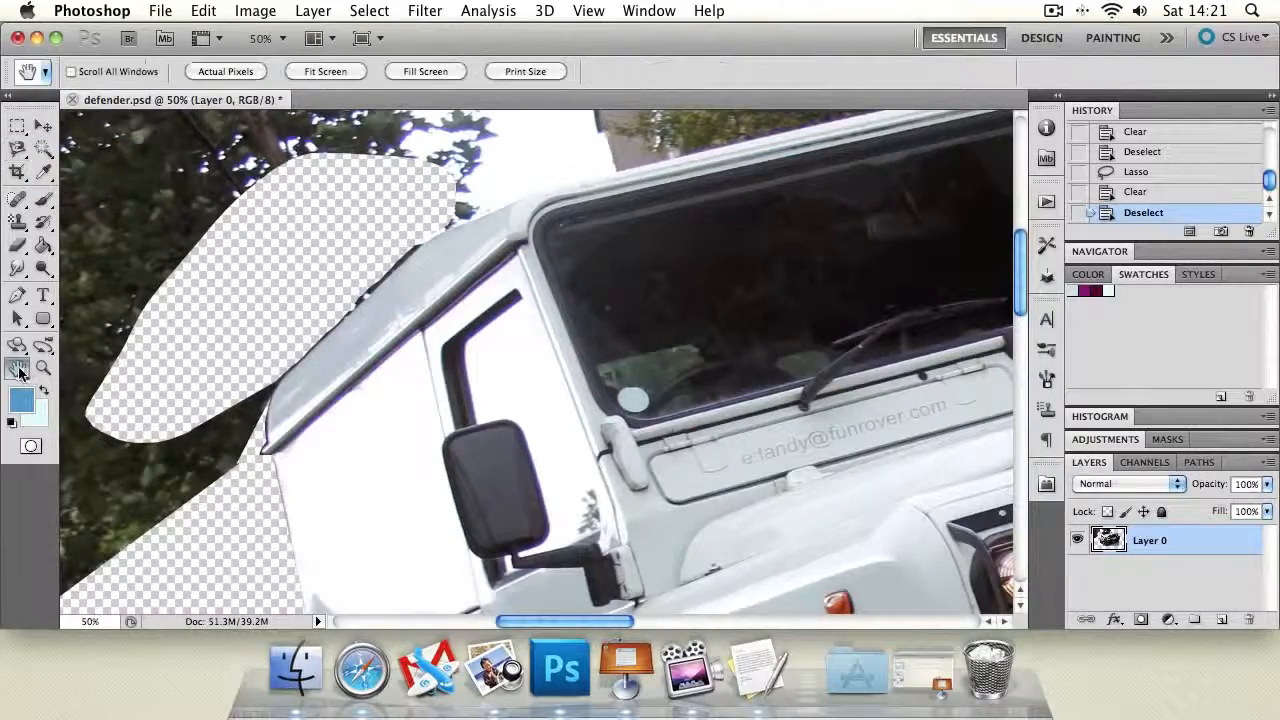
left_click_drag(712, 332, 520, 300)
left_click_drag(860, 330, 320, 368)
left_click(43, 369)
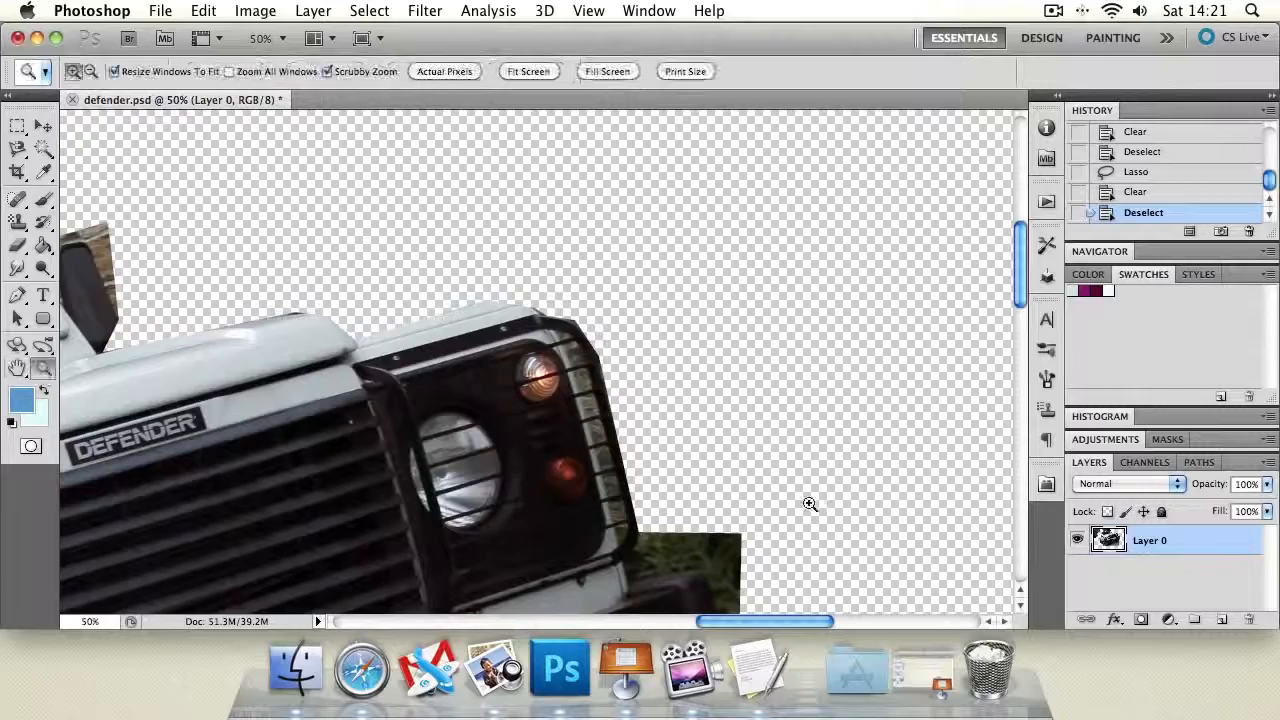
left_click(666, 480)
left_click(614, 449)
left_click(608, 441)
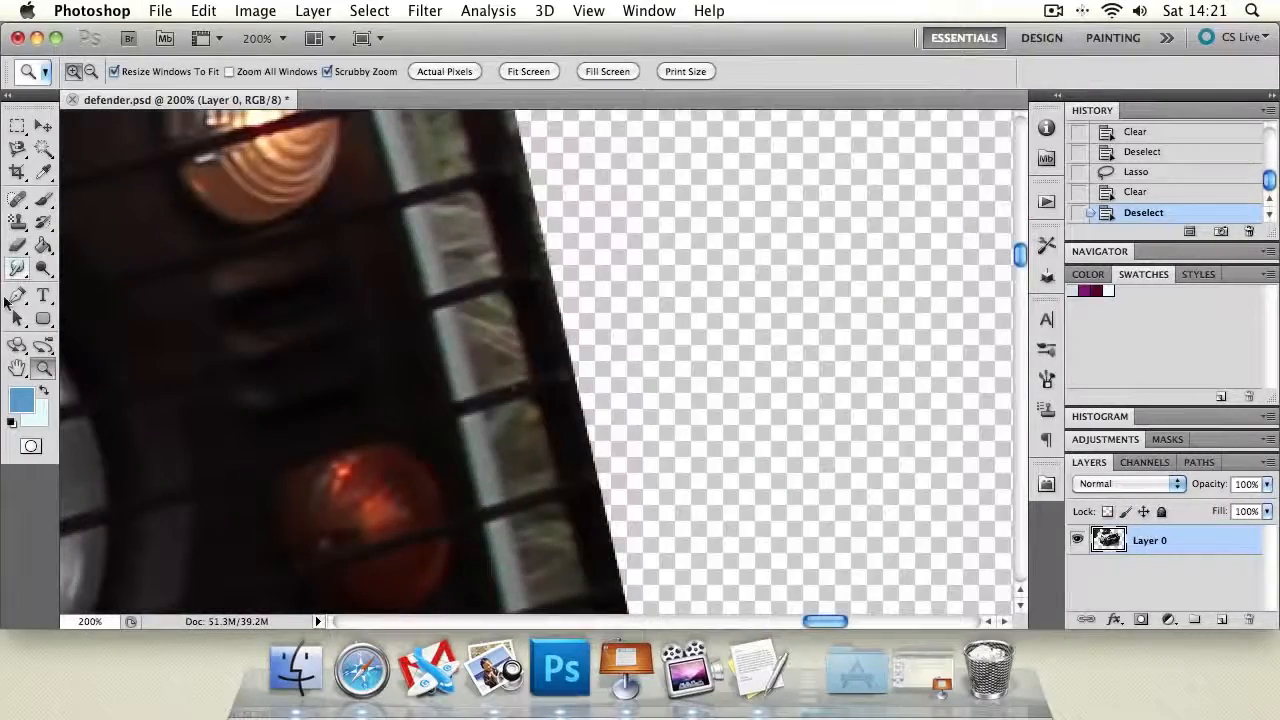
left_click(17, 368)
left_click_drag(357, 320, 371, 409)
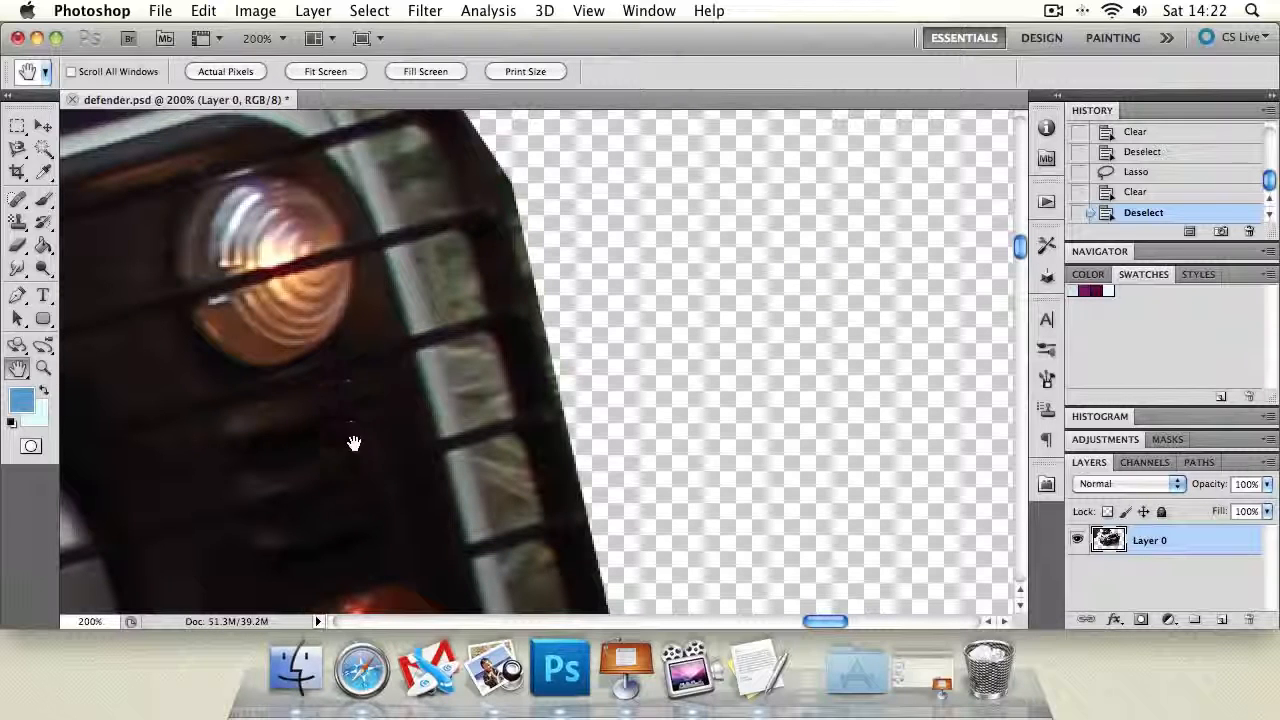
left_click(17, 148)
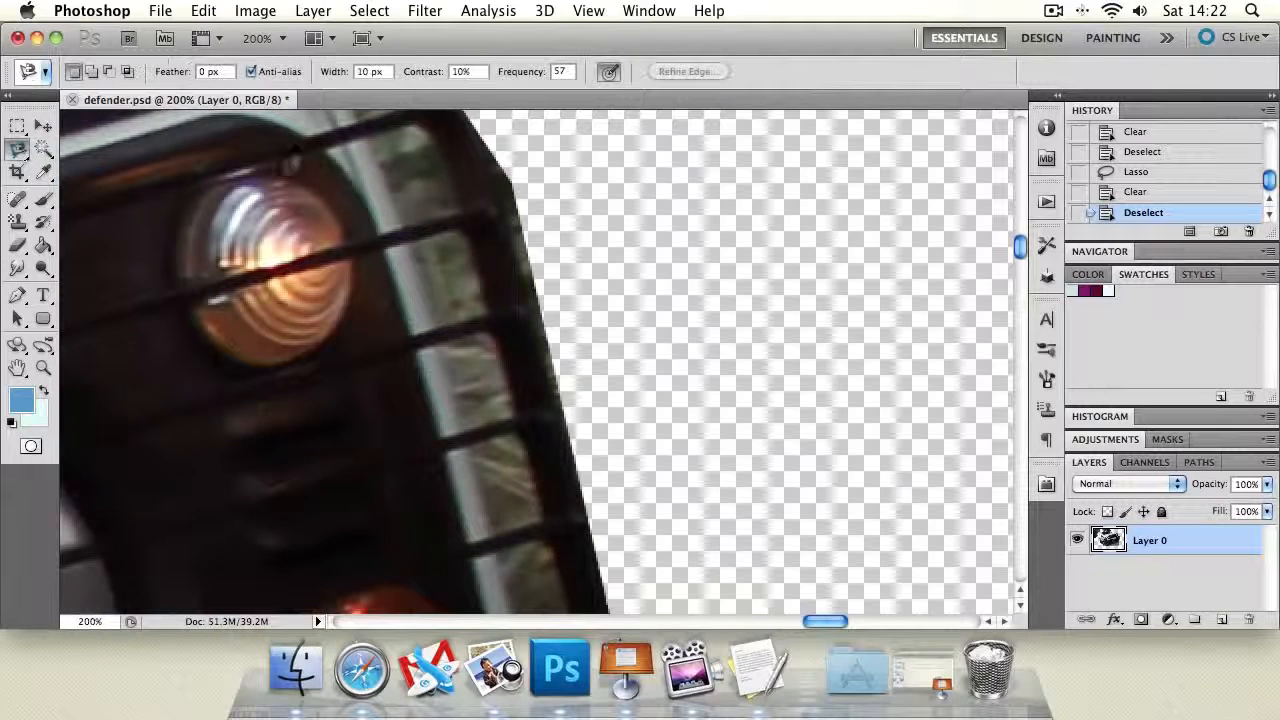
left_click(410, 241)
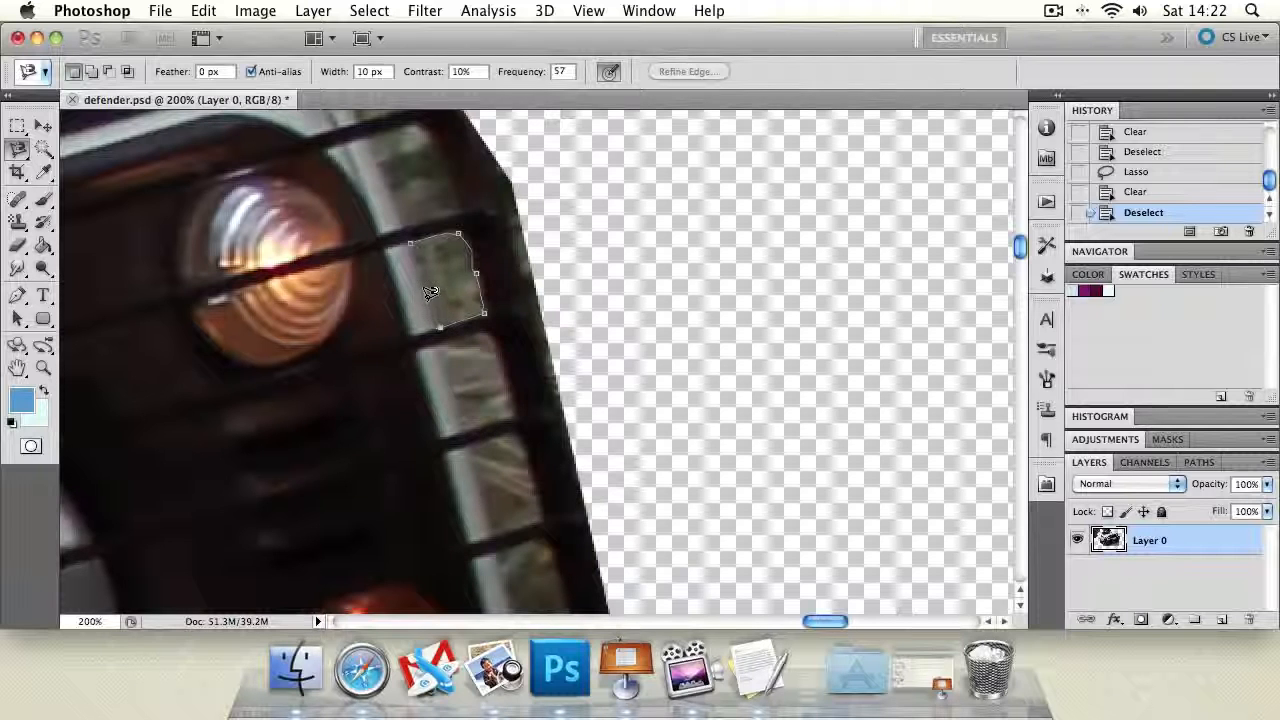
left_click(413, 236)
key("Delete")
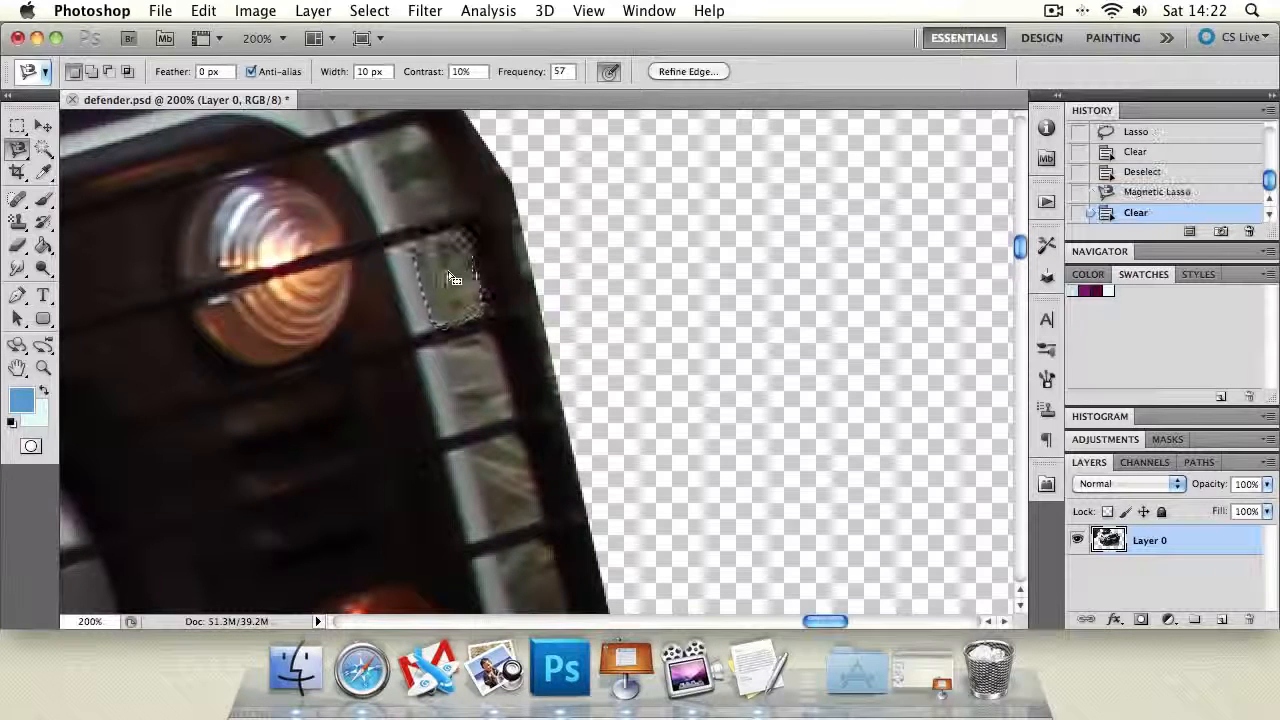
key("super+d")
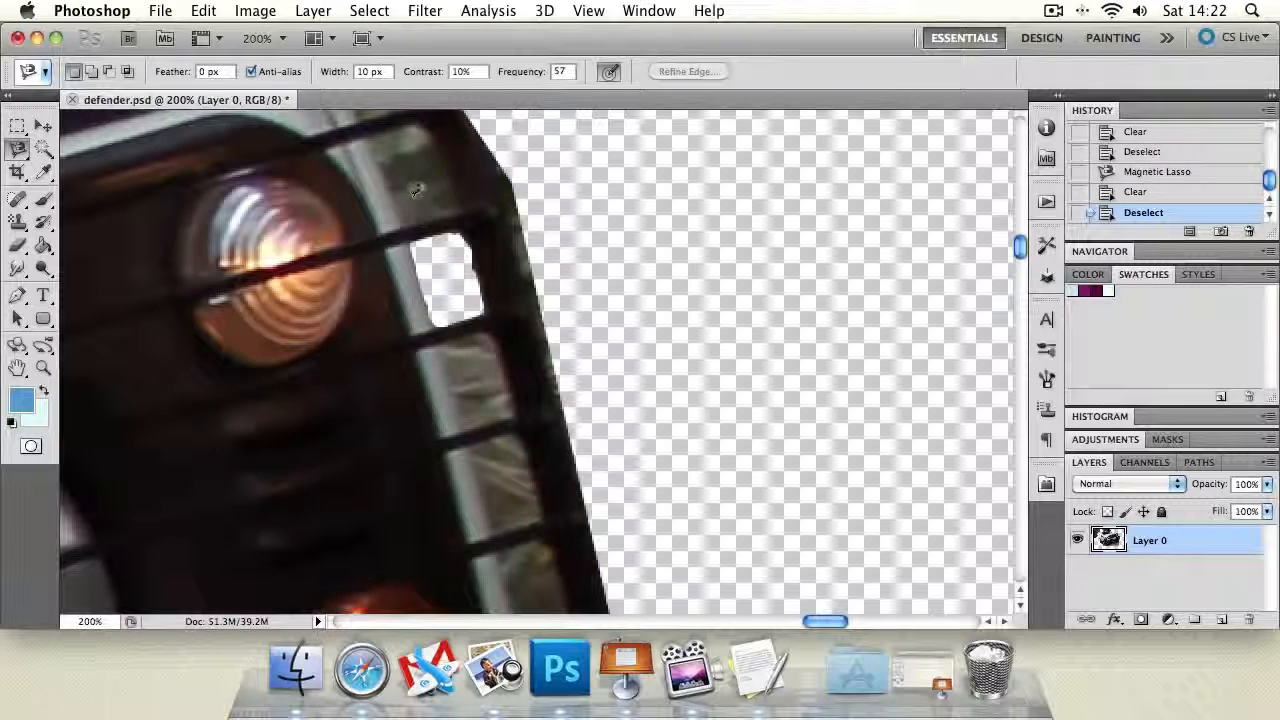
Step: Clear the foliage in the next guard gap above the first cut-out using a Magnetic Lasso selection, and deselect
left_click(406, 226)
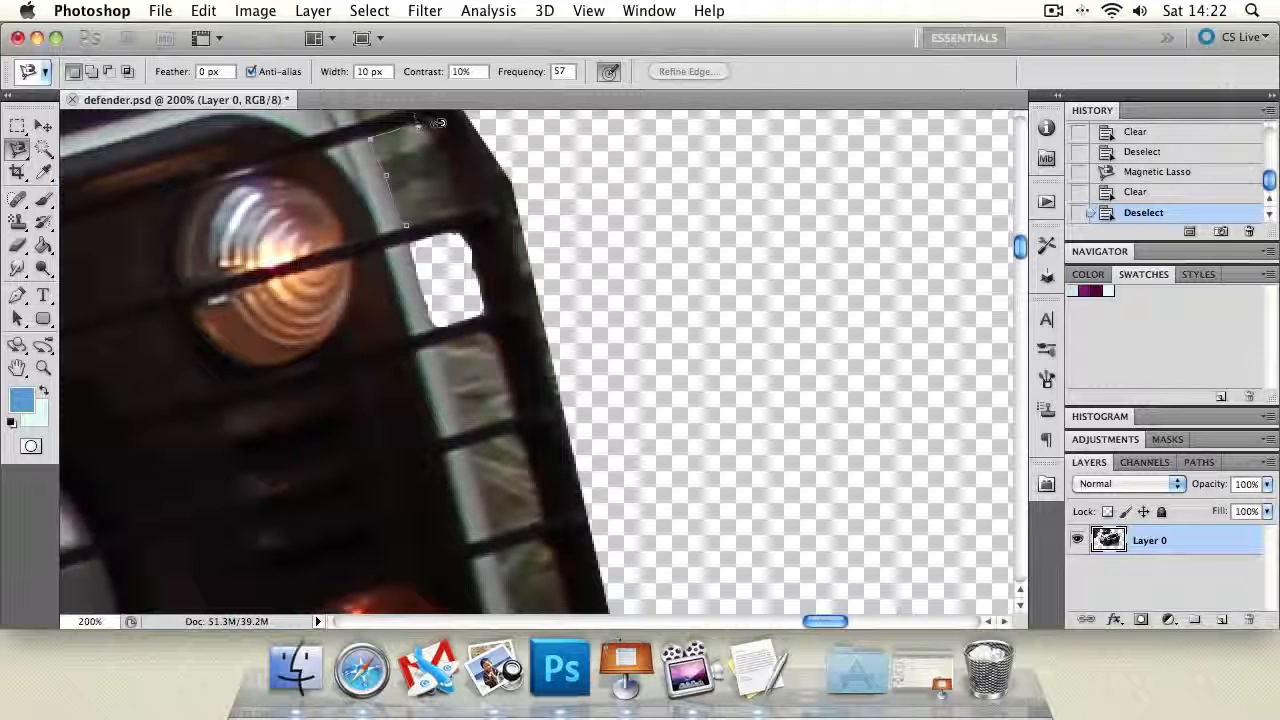
left_click(408, 220)
key("BackSpace")
key("super+d")
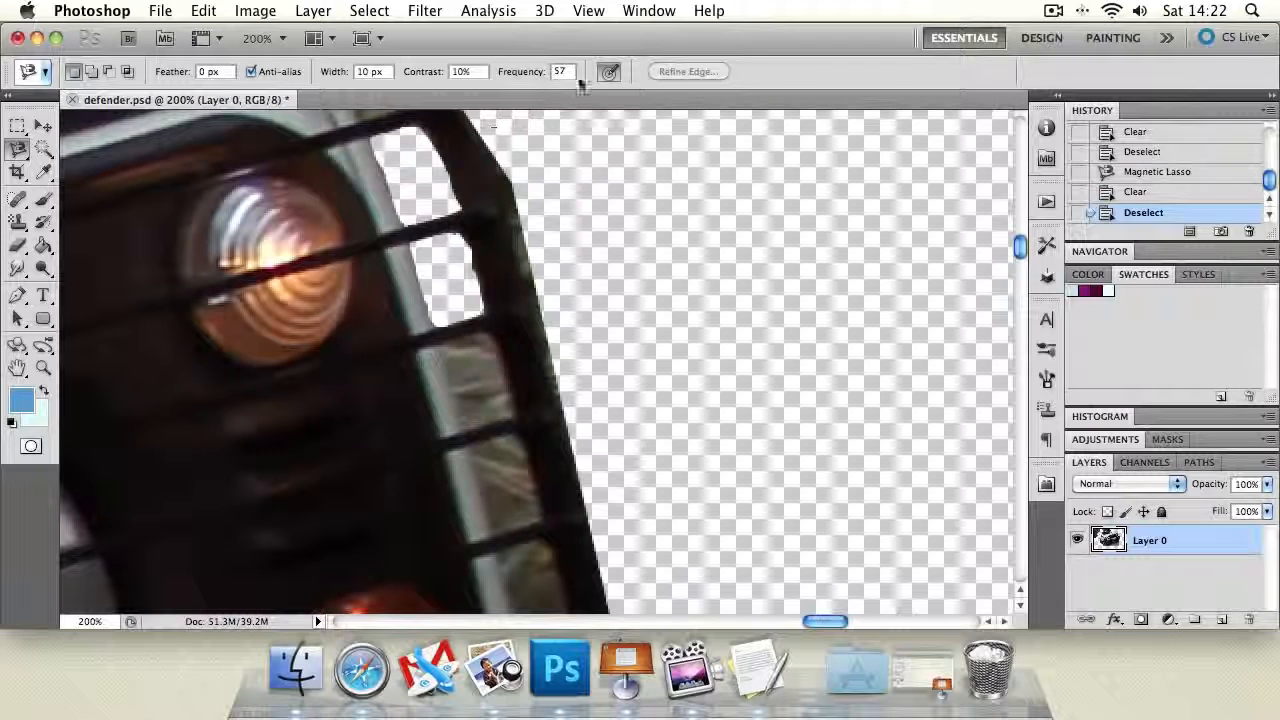
Step: Set the Magnetic Lasso's edge contrast to 100%
double_click(568, 71)
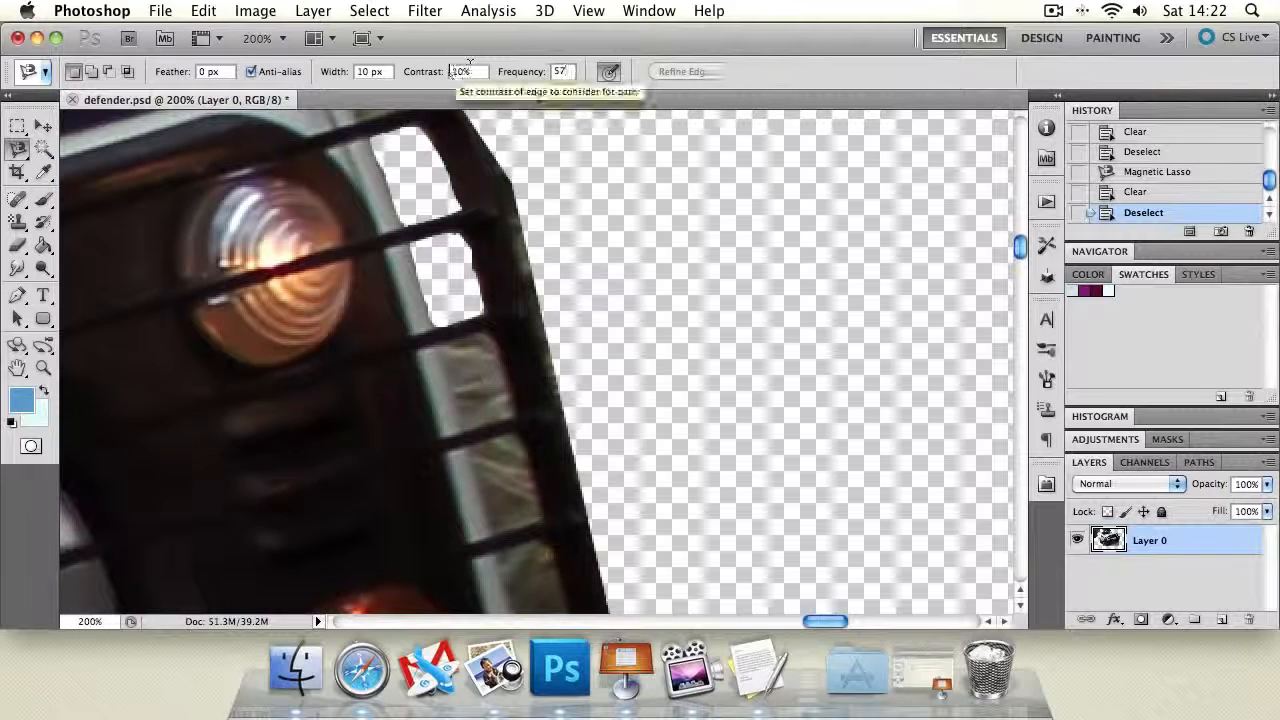
left_click_drag(427, 78, 421, 80)
type("100")
key("Tab")
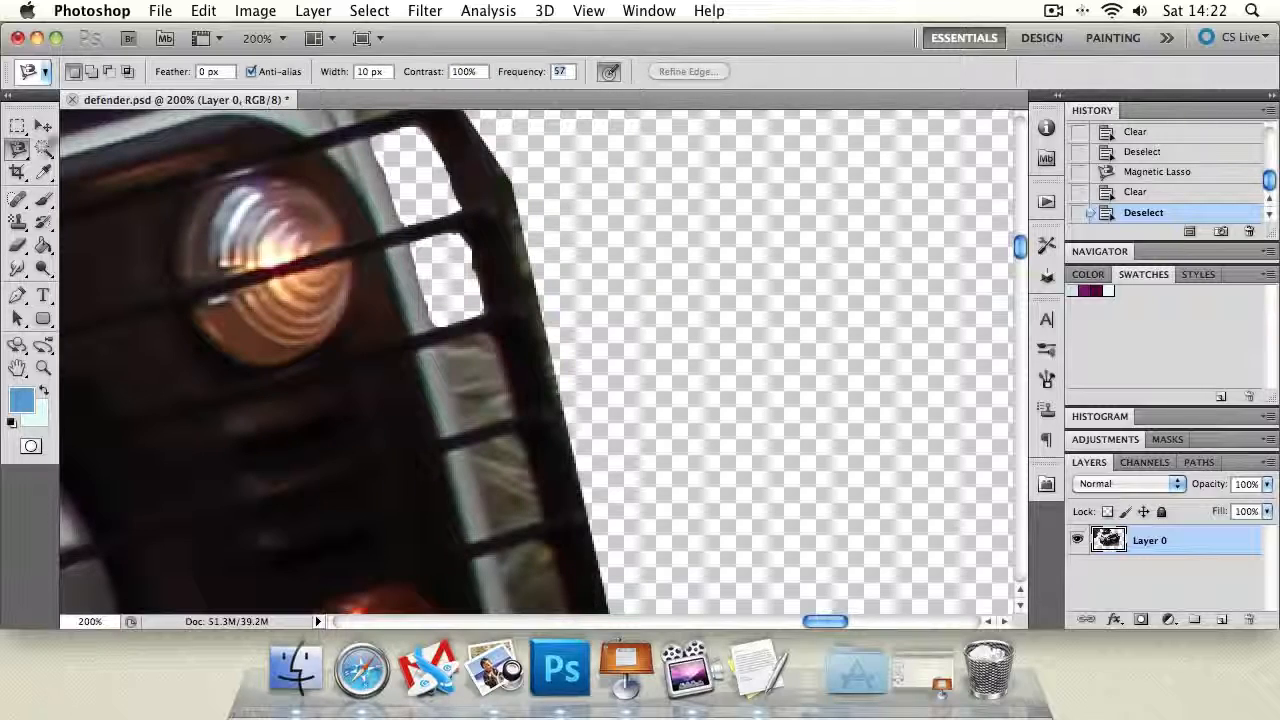
Step: Try tracing the edge between the white bonnet and the dark headlight surround with the Magnetic Lasso, and deselect
left_click(17, 368)
left_click_drag(320, 300, 457, 423)
mouse_move(62, 345)
left_mouse_down()
mouse_move(244, 320)
mouse_move(338, 250)
mouse_move(390, 262)
mouse_move(419, 340)
left_mouse_up()
left_click(17, 150)
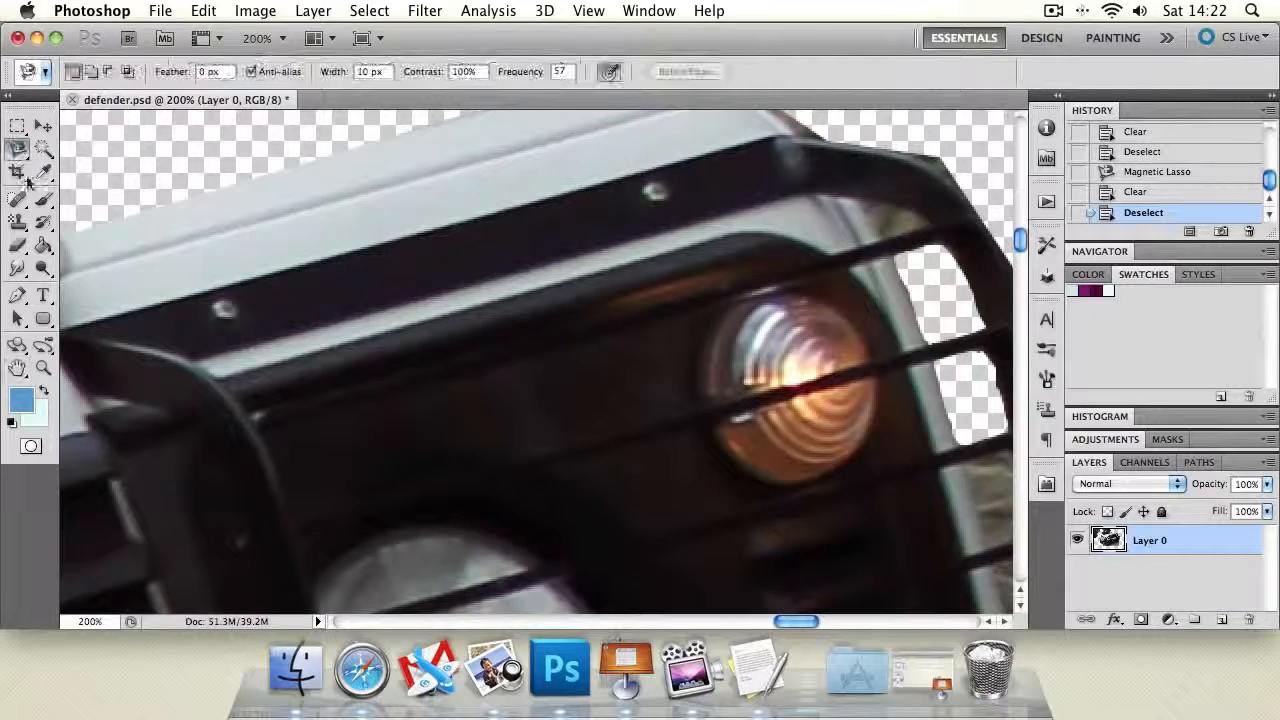
left_click(155, 300)
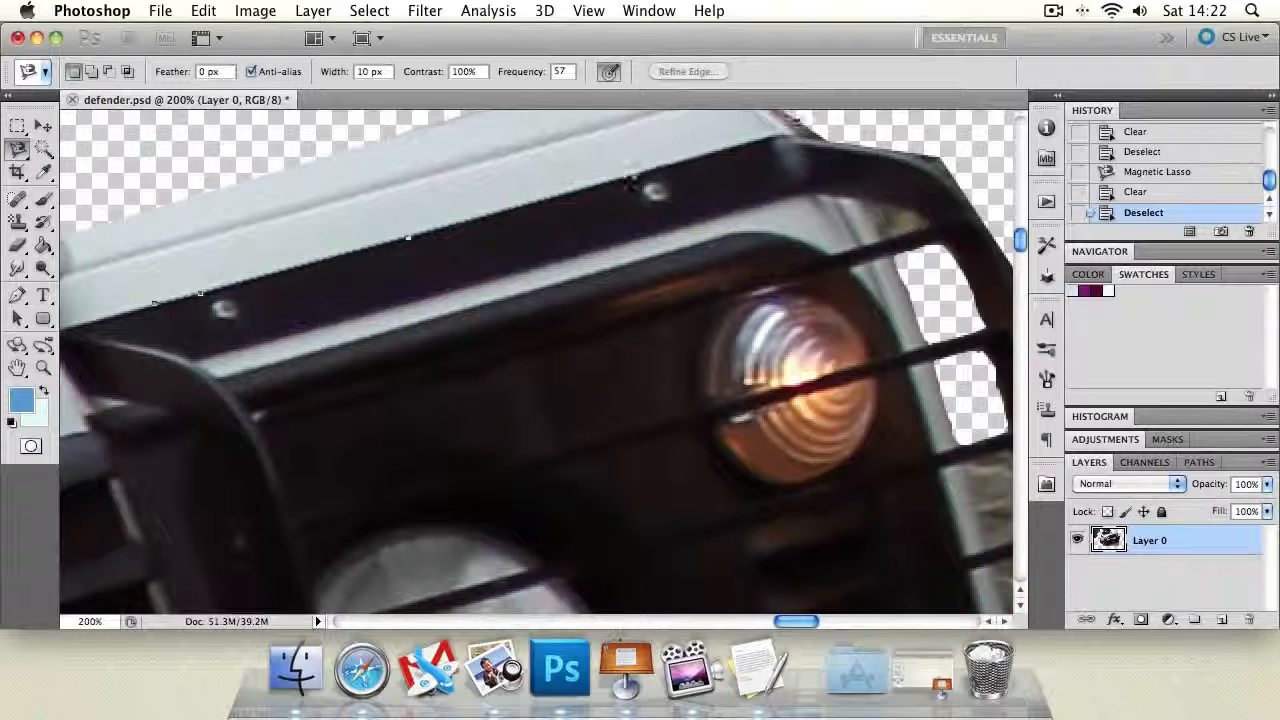
double_click(830, 122)
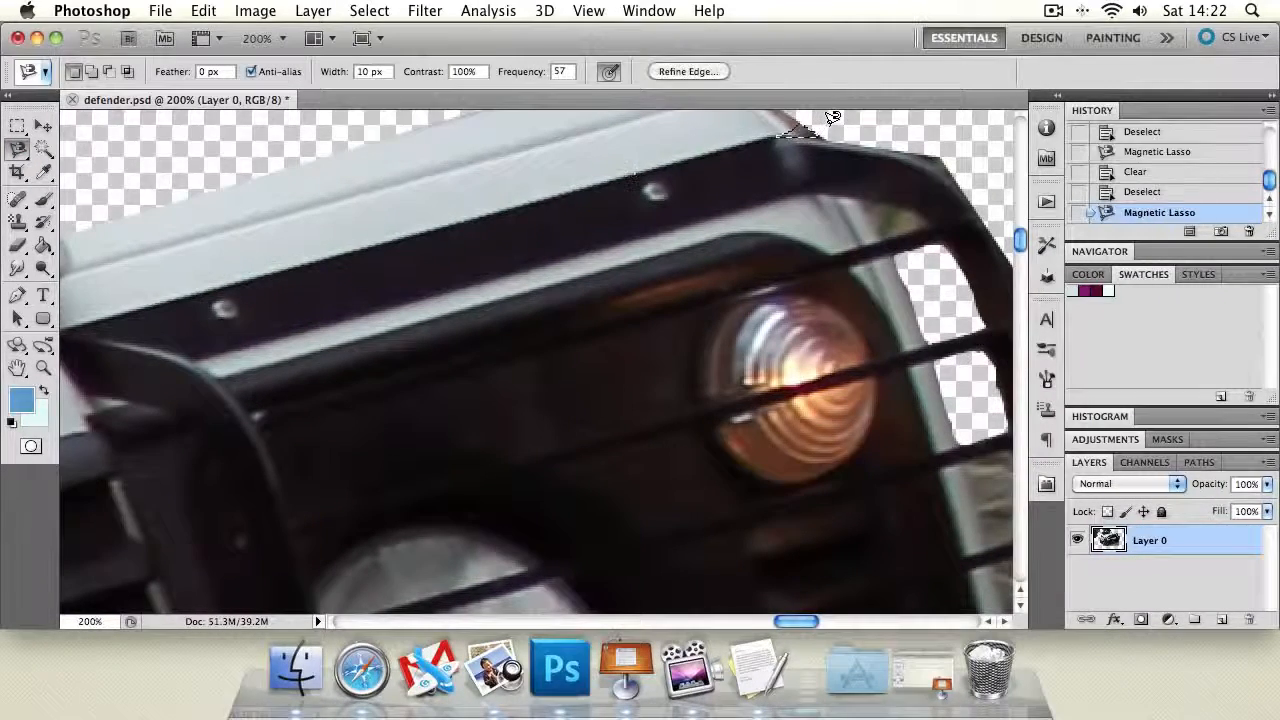
key("super+d")
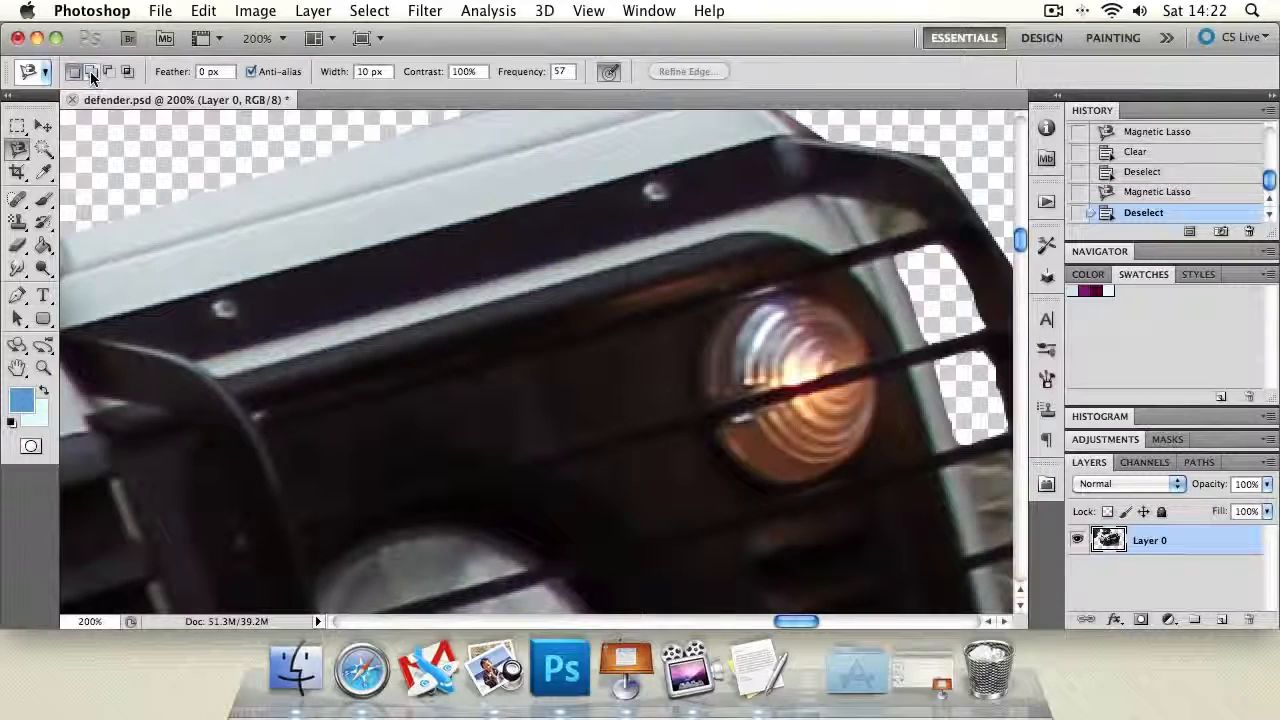
Step: Trace the ground between the rear wheel and the front tyre below the side step with the Magnetic Lasso, clear it and deselect
left_click(43, 367)
left_click(466, 337, "alt")
left_click(466, 337, "alt")
left_click(473, 331, "alt")
left_click(473, 331, "alt")
left_click(473, 331, "alt")
left_click(473, 331, "alt")
left_click(473, 331, "alt")
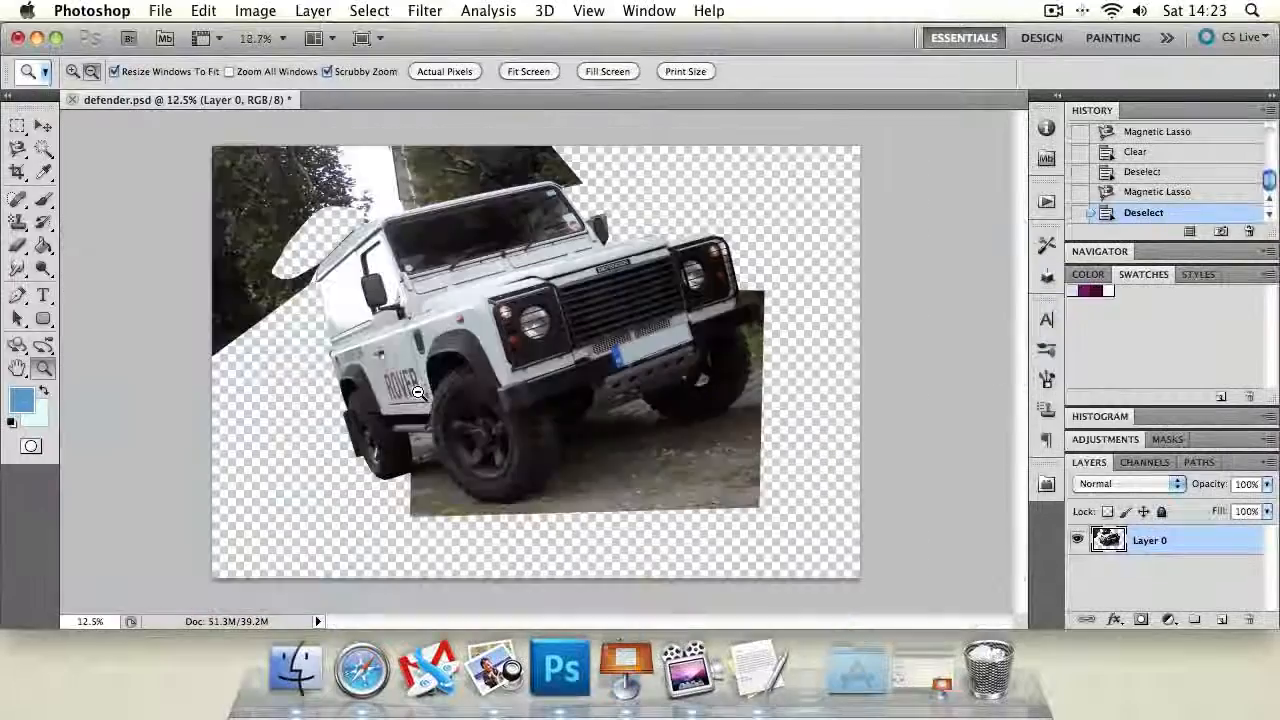
left_click(553, 524)
left_click(598, 199)
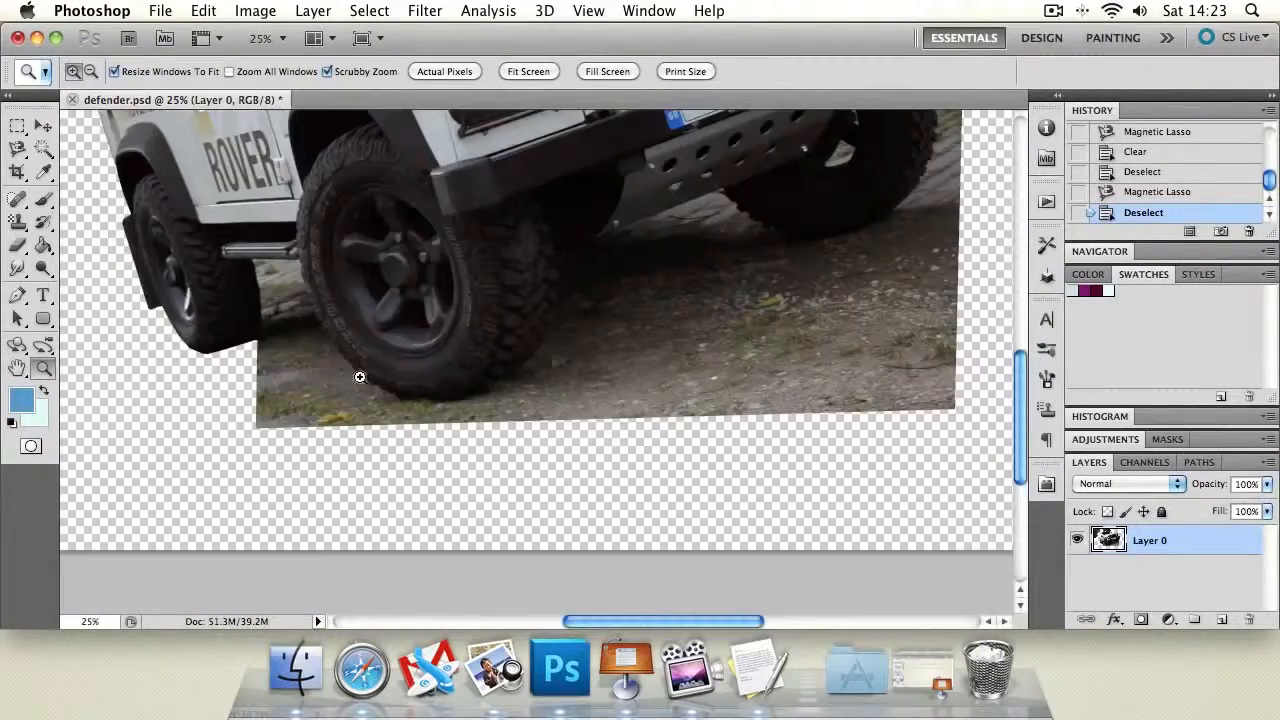
left_click(258, 322)
left_click(257, 321)
left_click(257, 321)
left_click(17, 148)
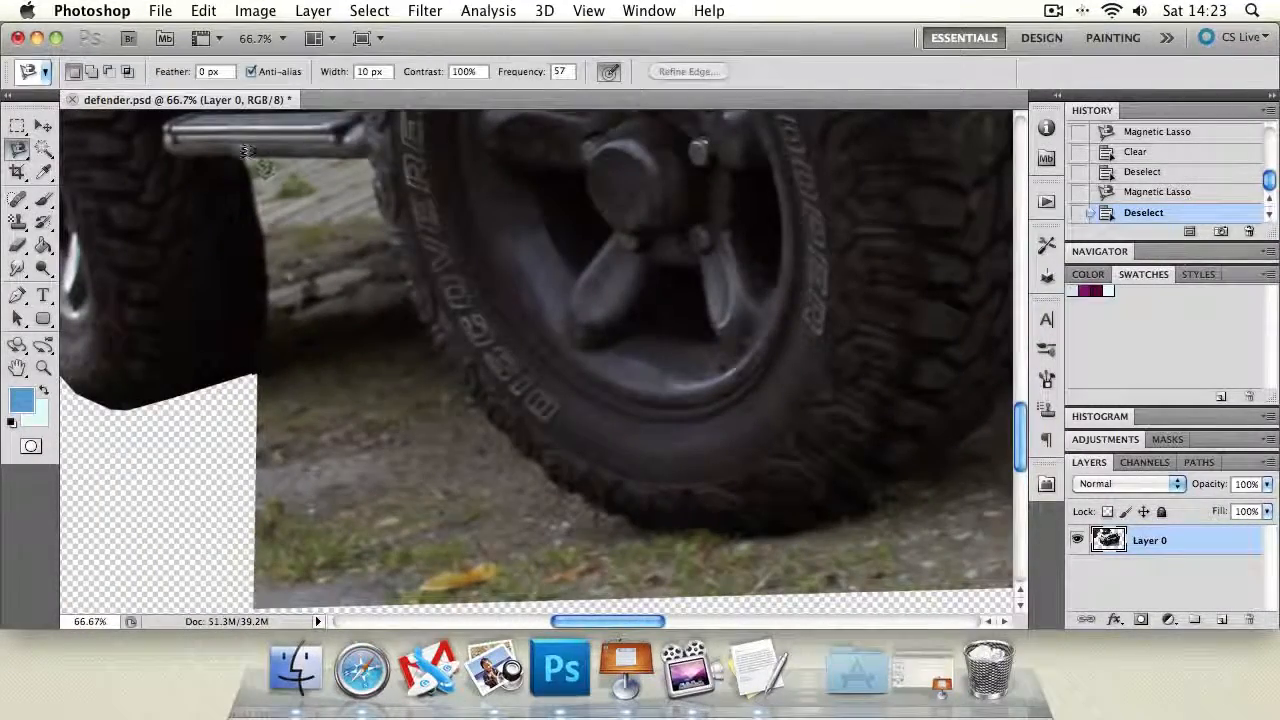
left_click(242, 158)
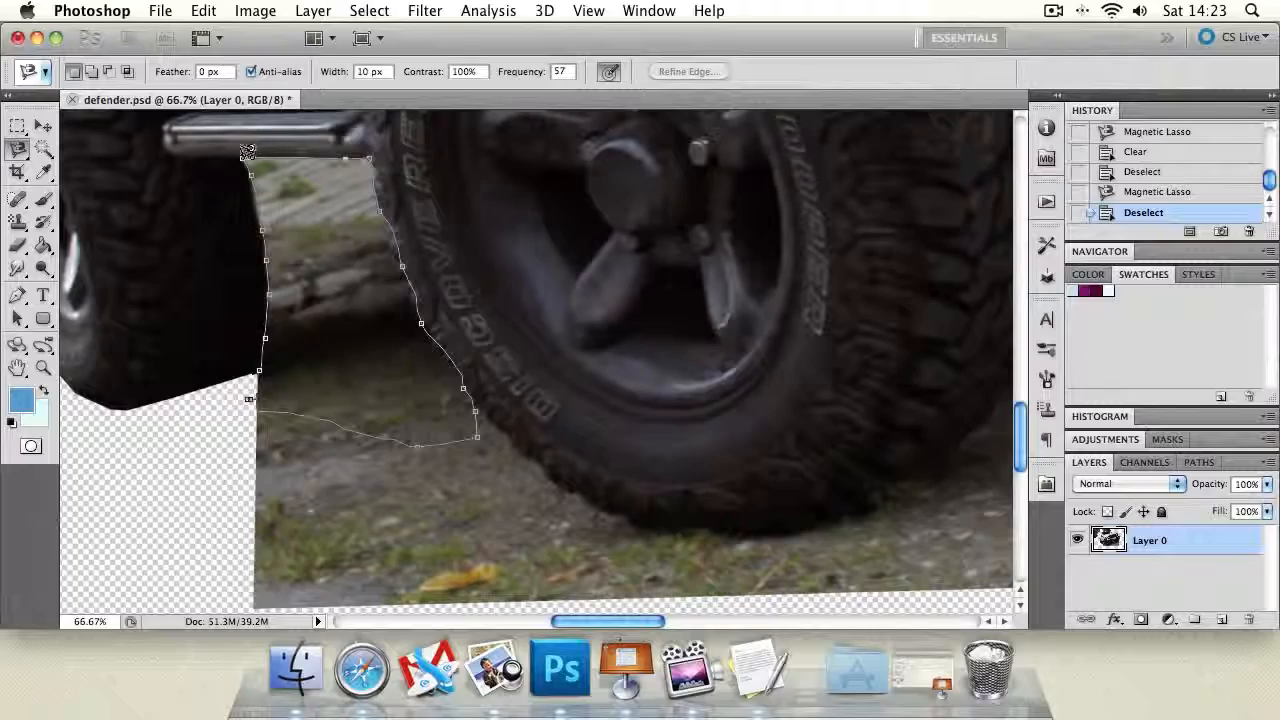
left_click(247, 152)
key("Delete")
key("super+d")
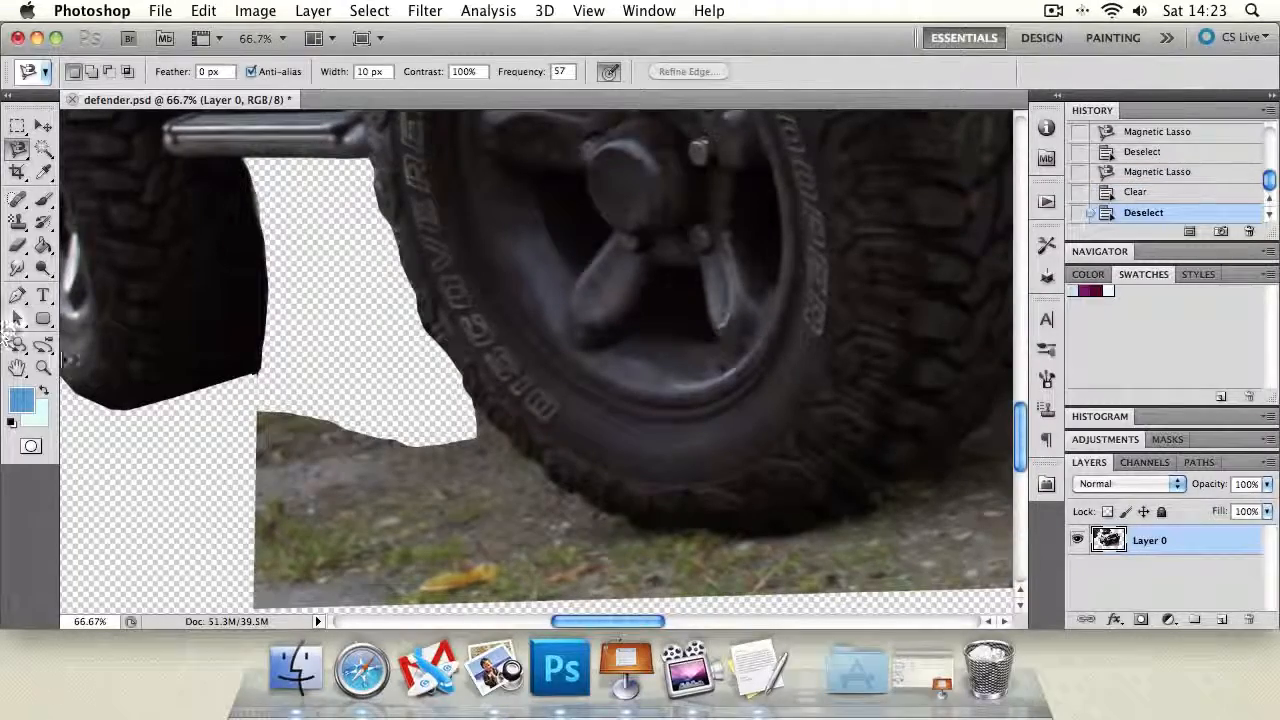
left_click(43, 368)
left_click(329, 357, "alt")
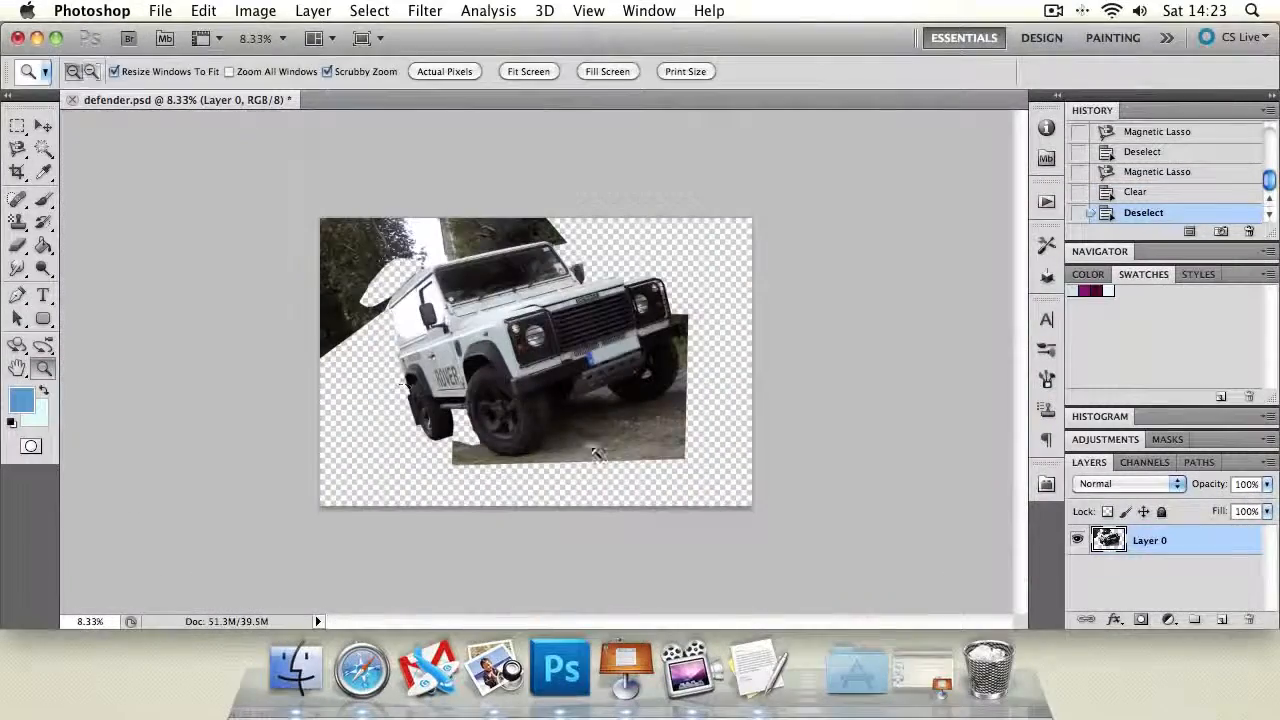
left_click(538, 363)
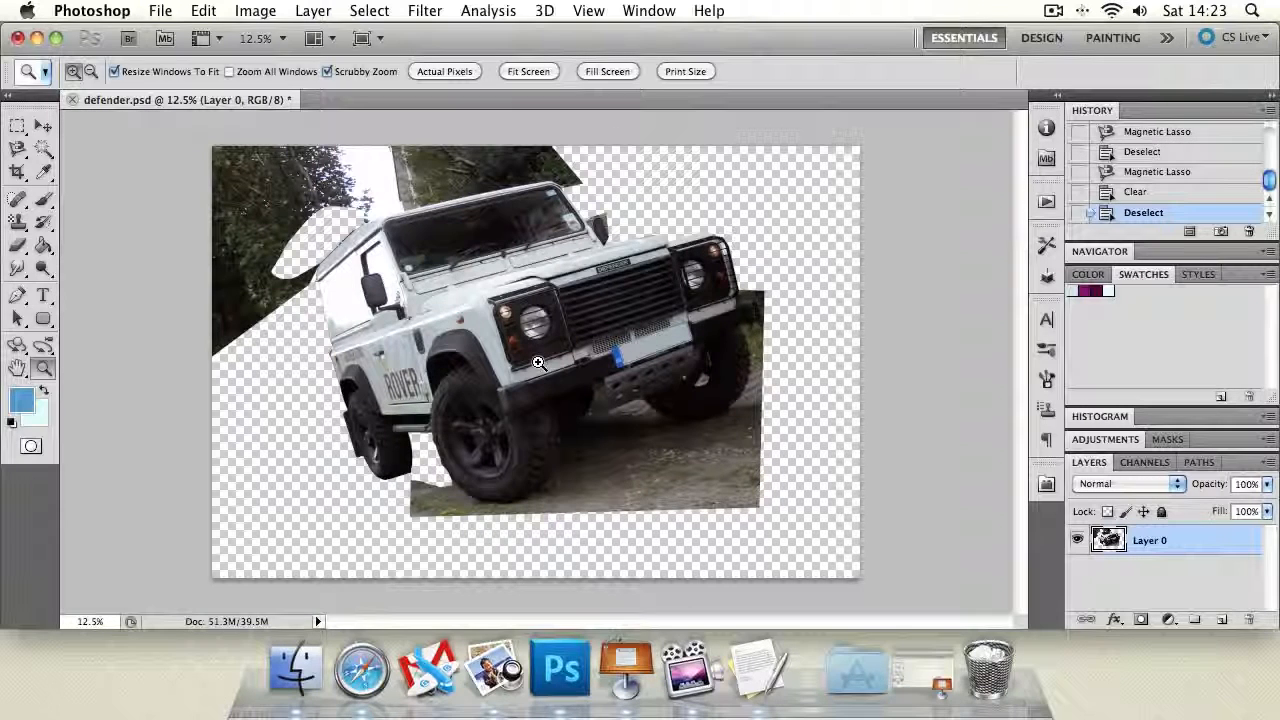